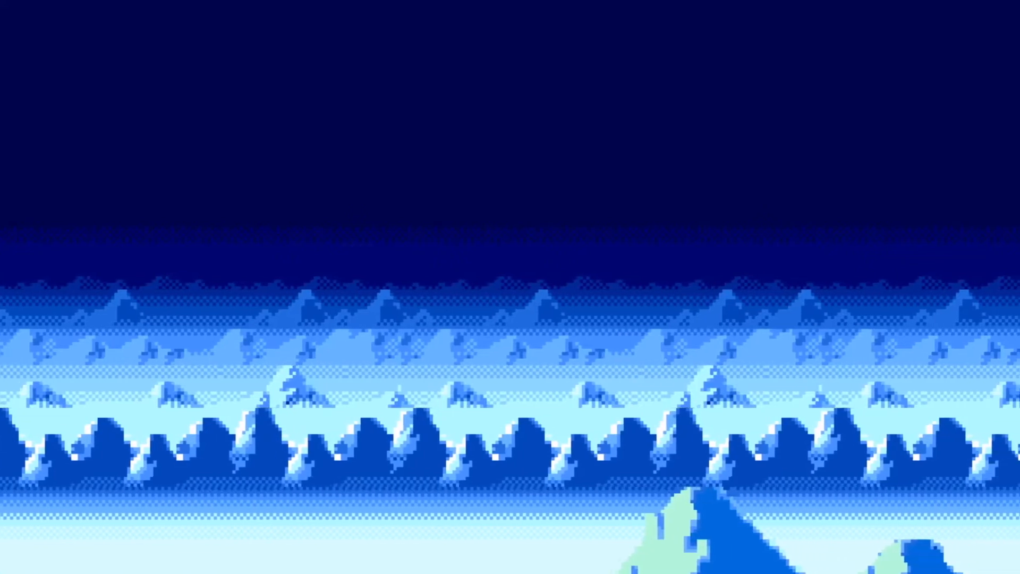
# Bring the Minecraft window into view and examine the Block of Rose Quartz wall from several sides
pyautogui.moveTo(1019, 48); pyautogui.dragTo(428, 36)
pyautogui.press('e')
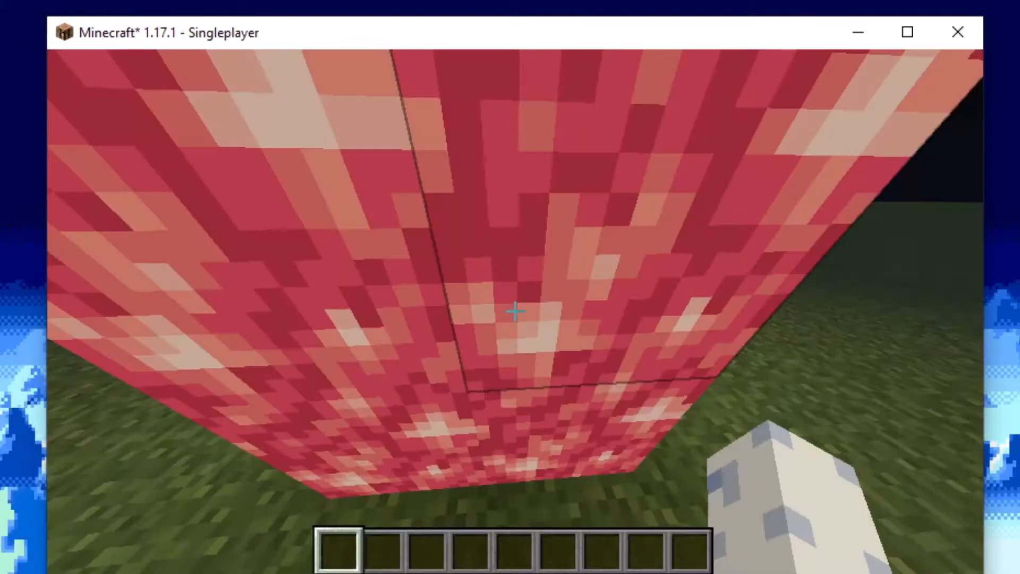
pyautogui.press('w')
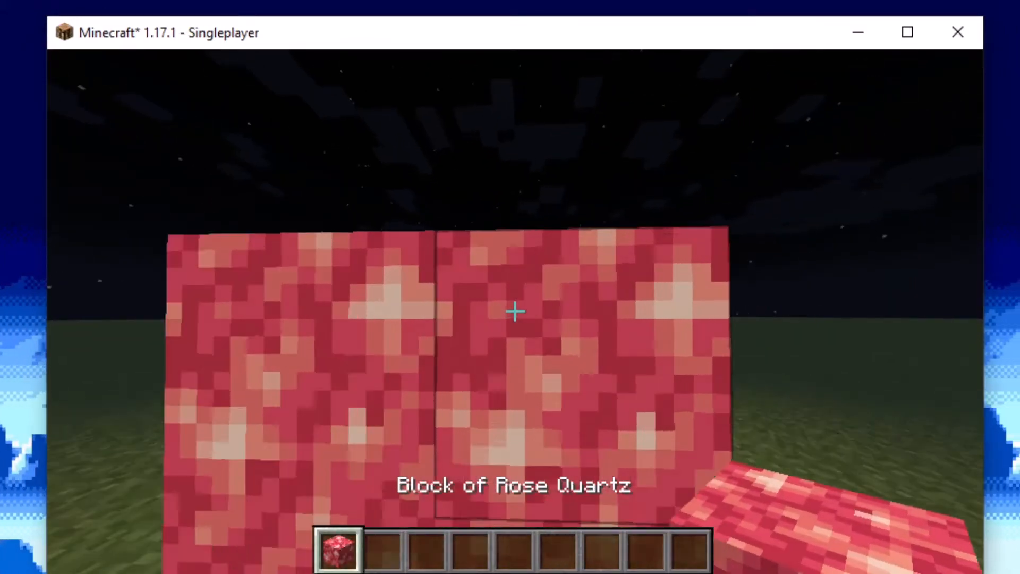
pyautogui.press('s')
pyautogui.press('s')
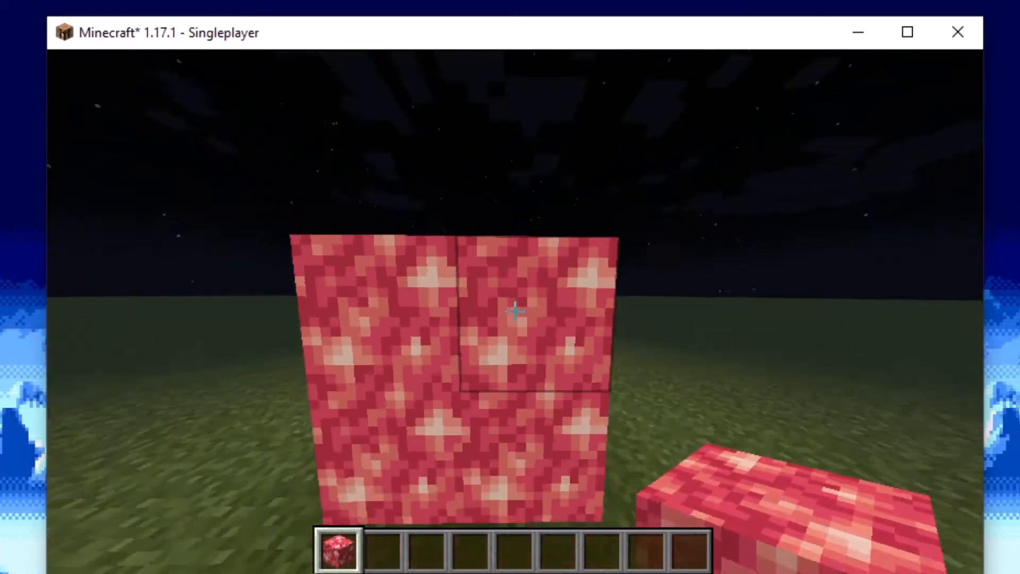
pyautogui.press('w')
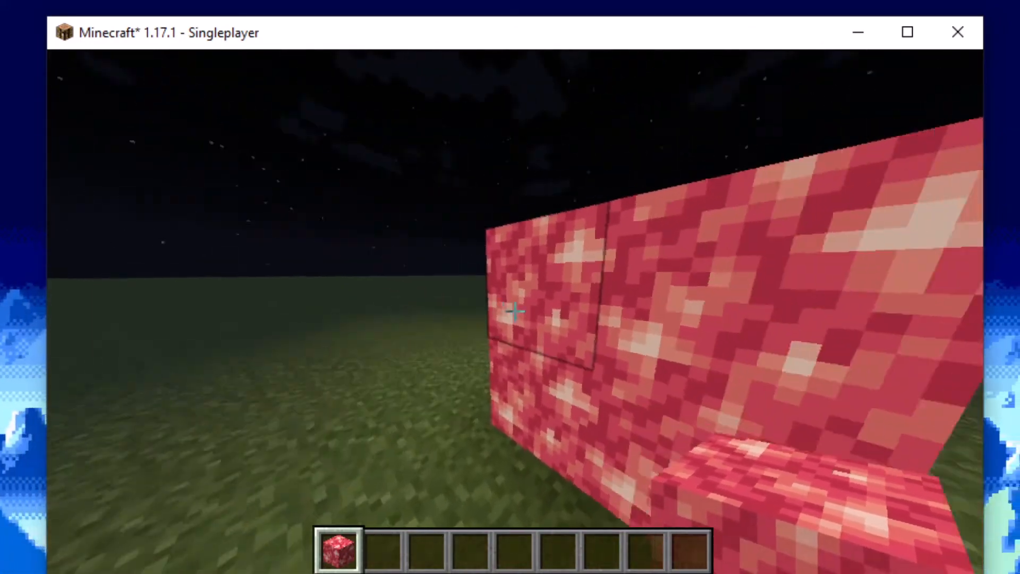
pyautogui.press('d')
pyautogui.press('a')
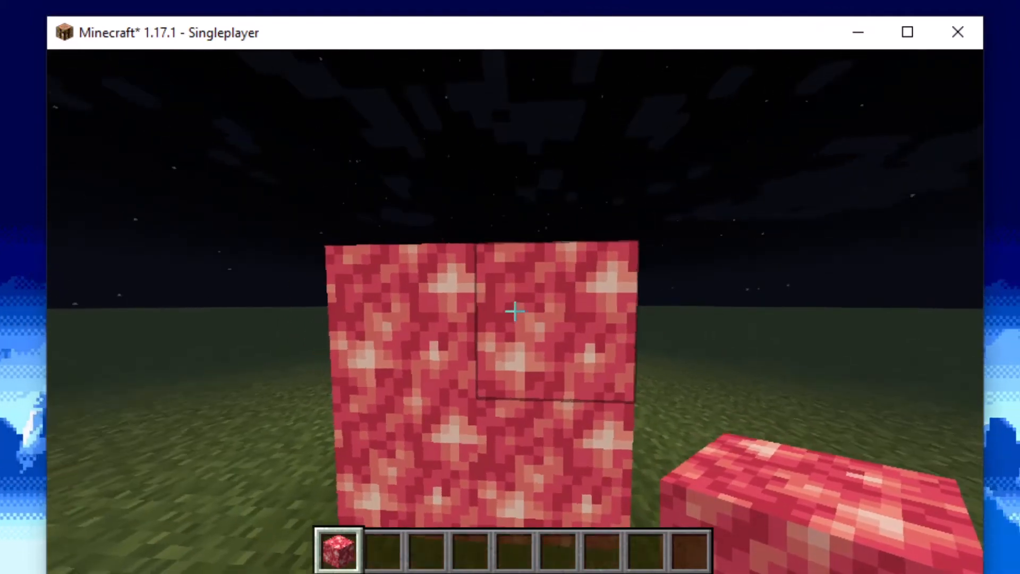
pyautogui.press('d')
pyautogui.press('w')
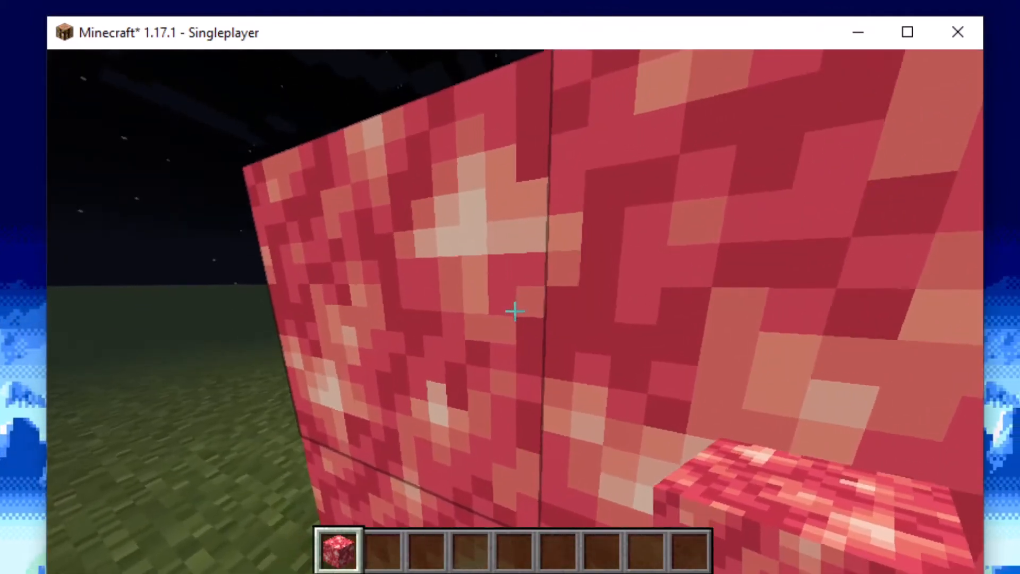
pyautogui.press('s')
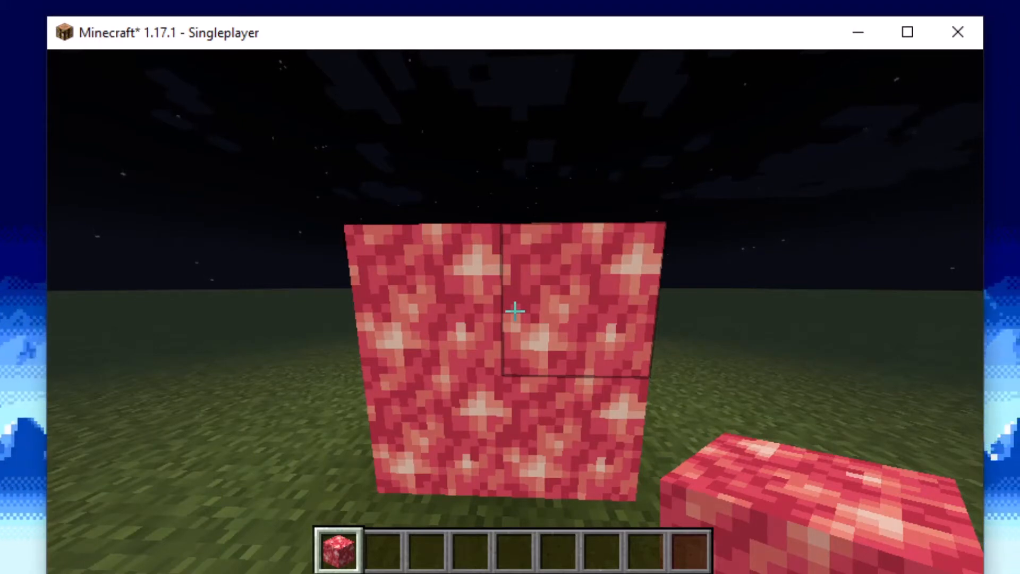
# Hide the advanced item tooltips while facing the rose quartz wall
pyautogui.press('e')
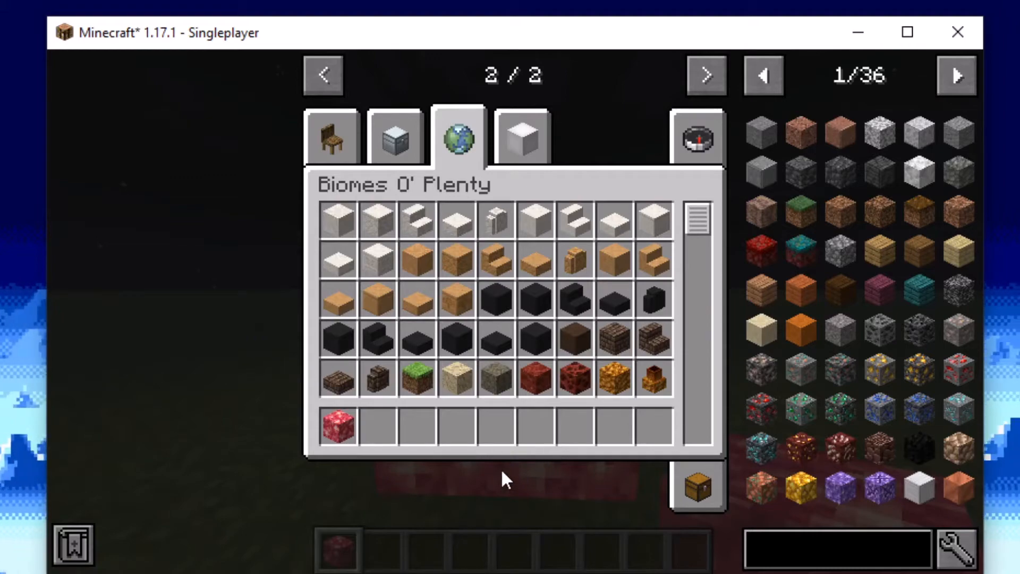
pyautogui.press('e')
pyautogui.hotkey('F3', 'h')
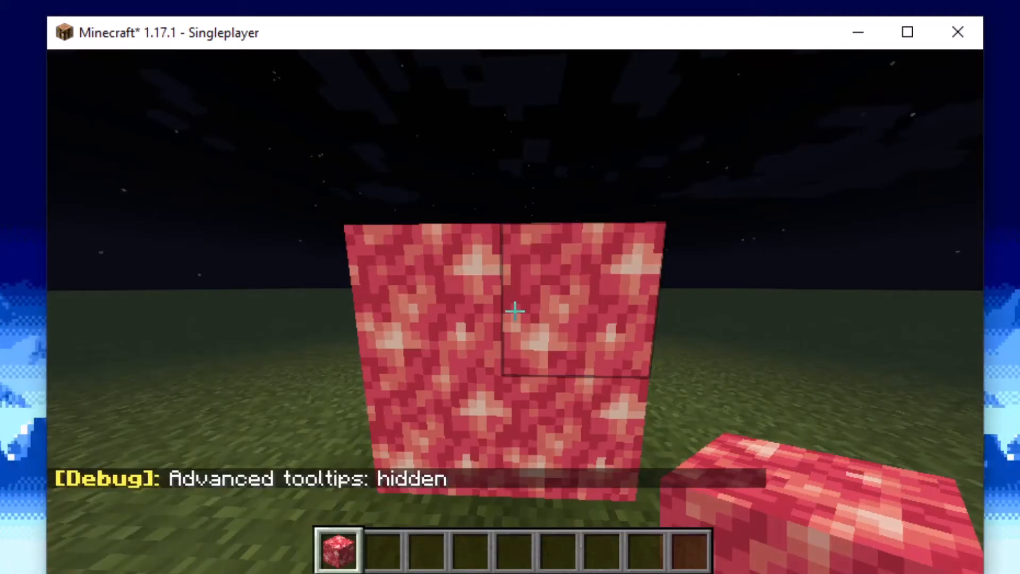
pyautogui.press('a')
pyautogui.press('d')
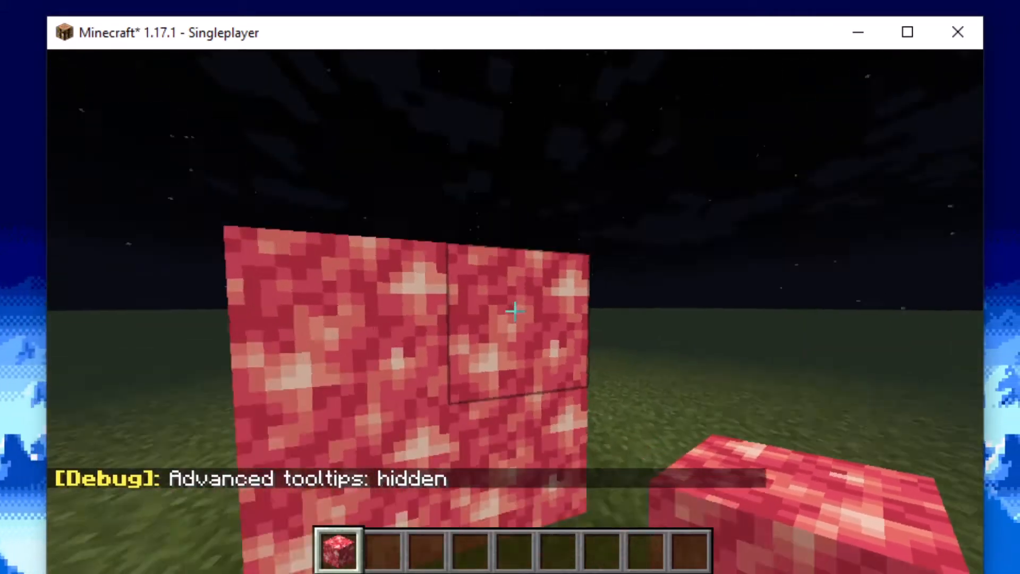
pyautogui.press('a')
pyautogui.press('d')
# Check the targeted rose quartz block in the debug overlay and turn the advanced tooltips back on
pyautogui.press('F3')
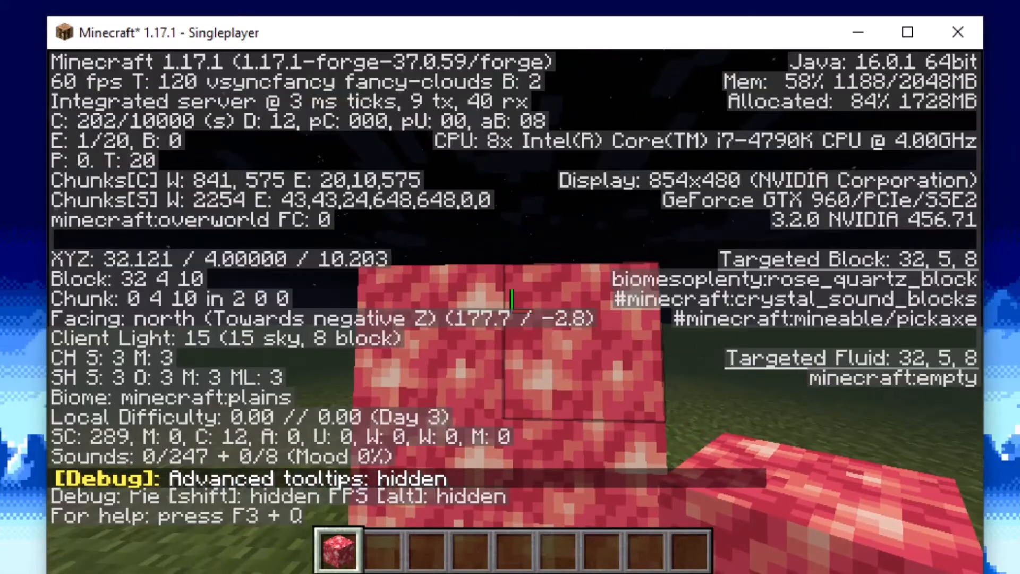
pyautogui.press('F3')
pyautogui.hotkey('F3', 'h')
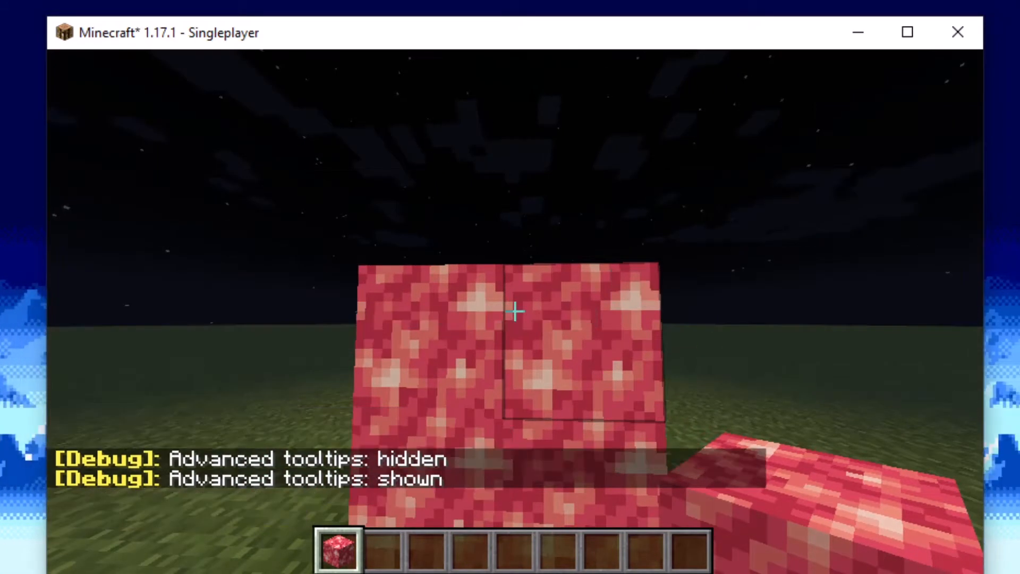
pyautogui.press('a')
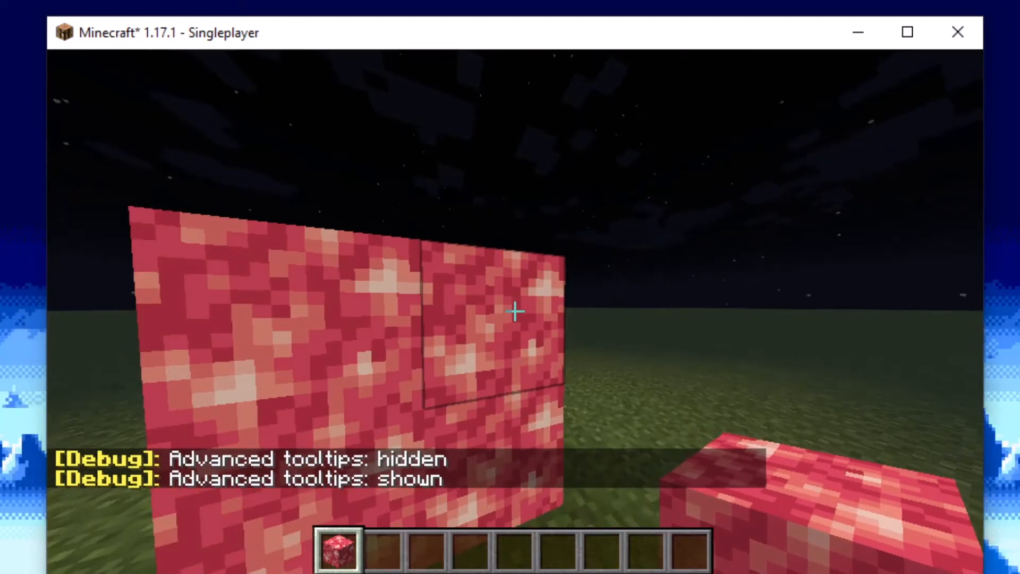
pyautogui.press('d')
# Remove the rose quartz block from the first hotbar slot and return to the wall of rose quartz blocks
pyautogui.press('e')
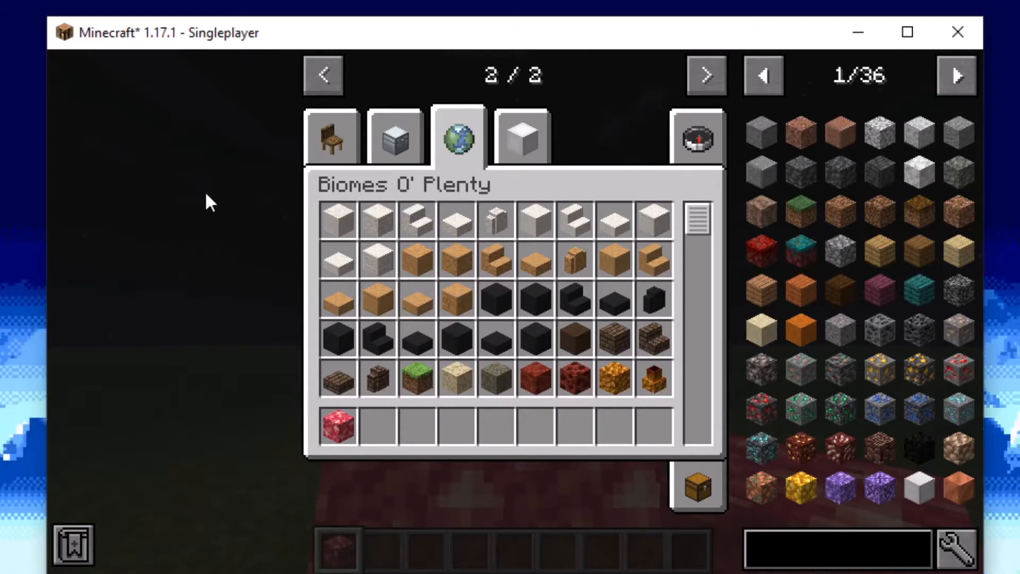
pyautogui.click(339, 424)
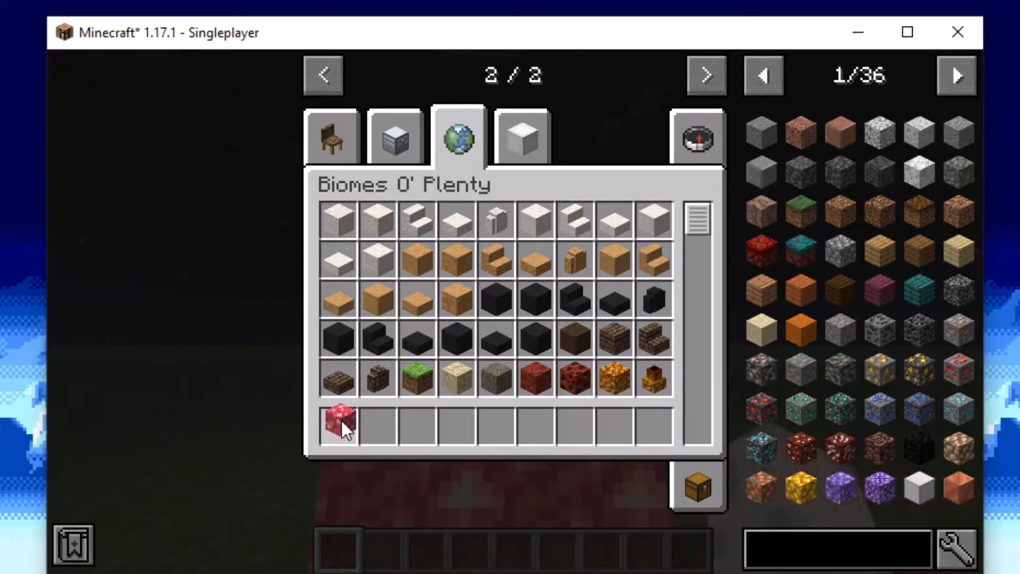
pyautogui.click(537, 295)
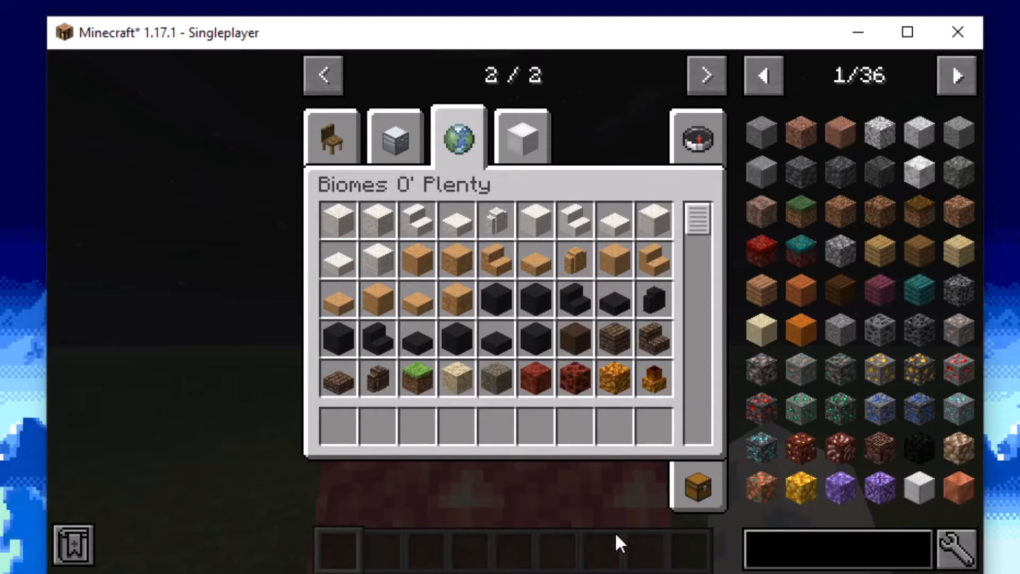
pyautogui.press('e')
pyautogui.press('s')
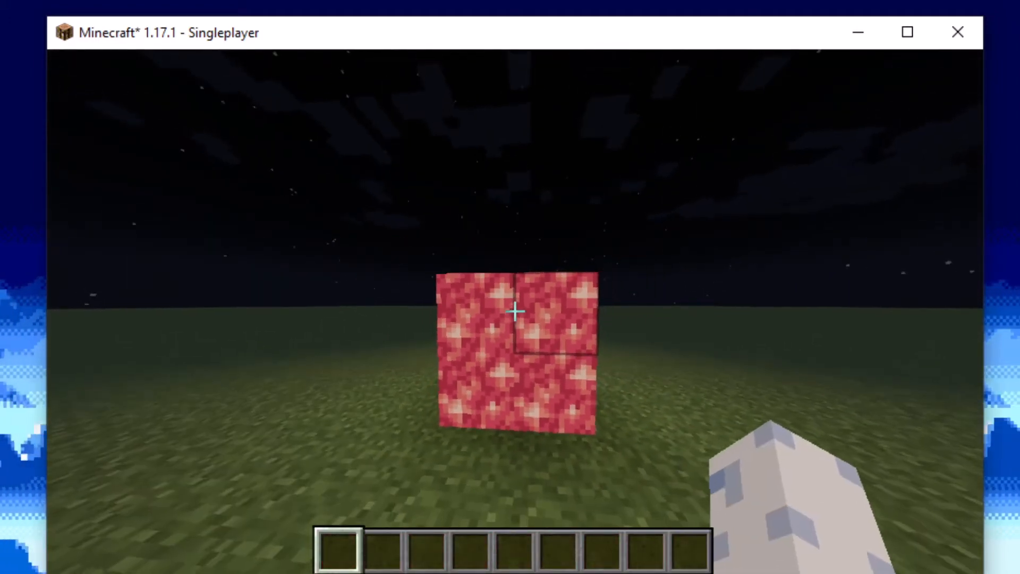
pyautogui.press('w')
pyautogui.press('s')
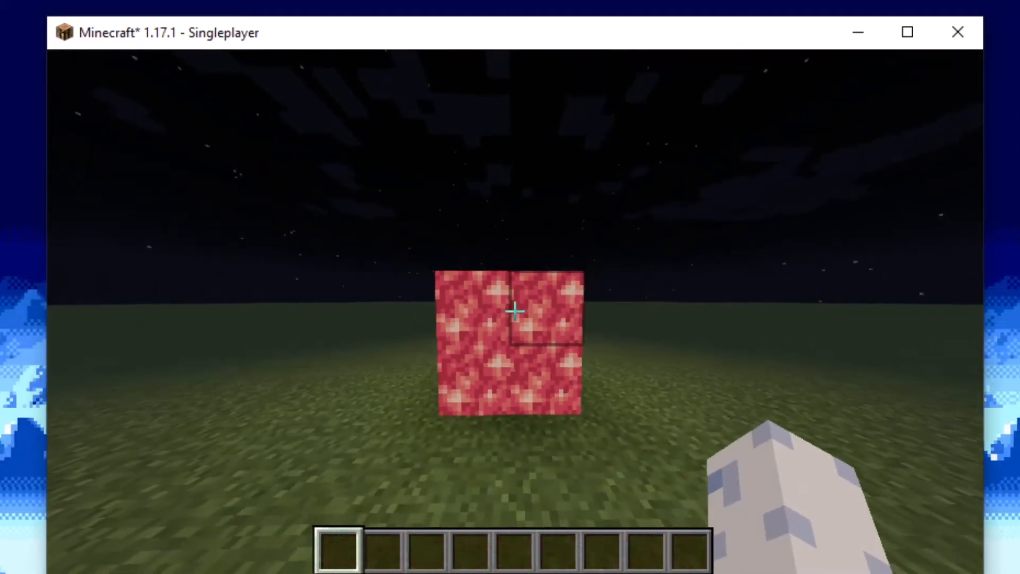
pyautogui.press('w')
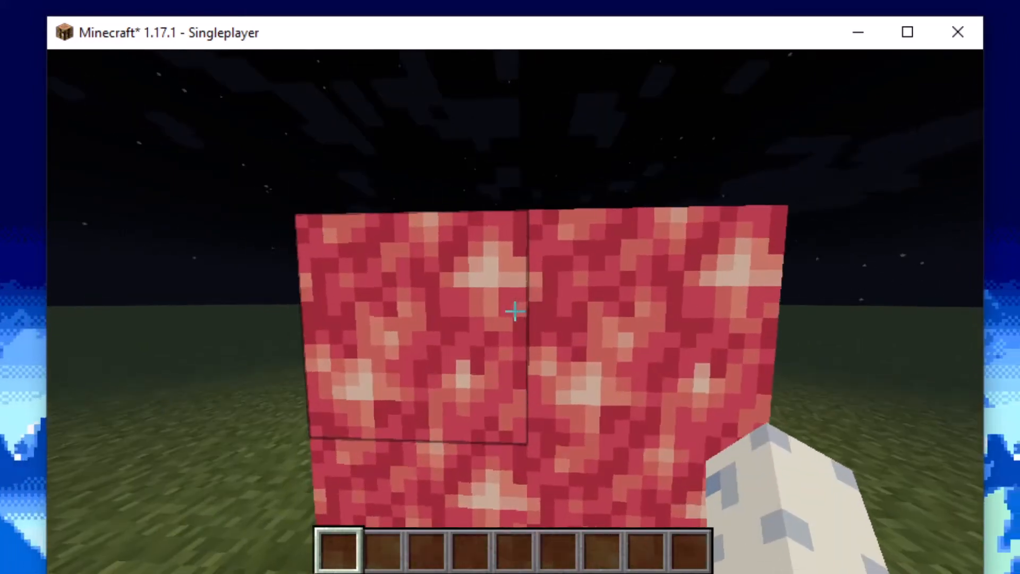
pyautogui.press('s')
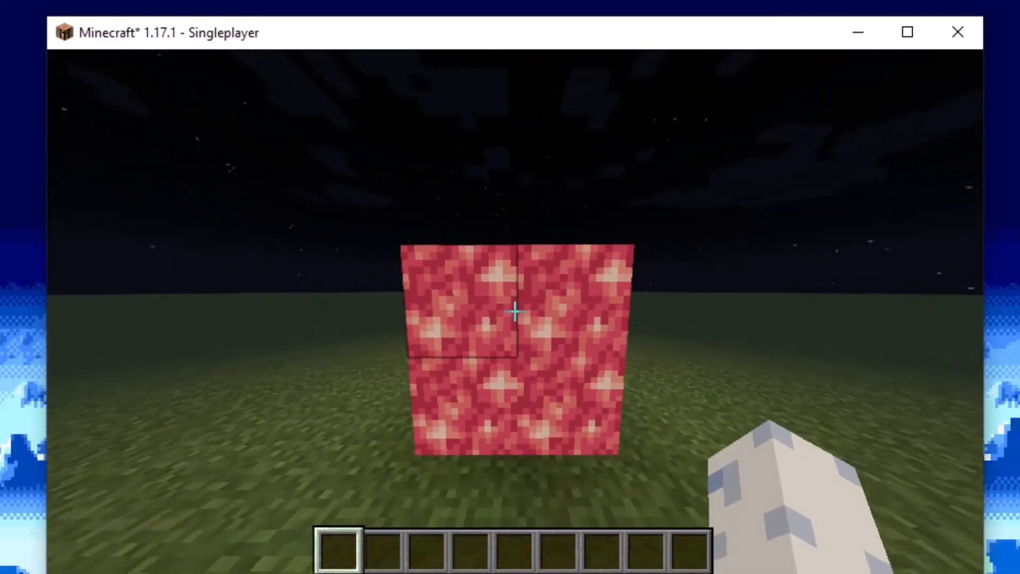
# Pause the game and move the Minecraft window out of view to expose the desktop
pyautogui.press('e')
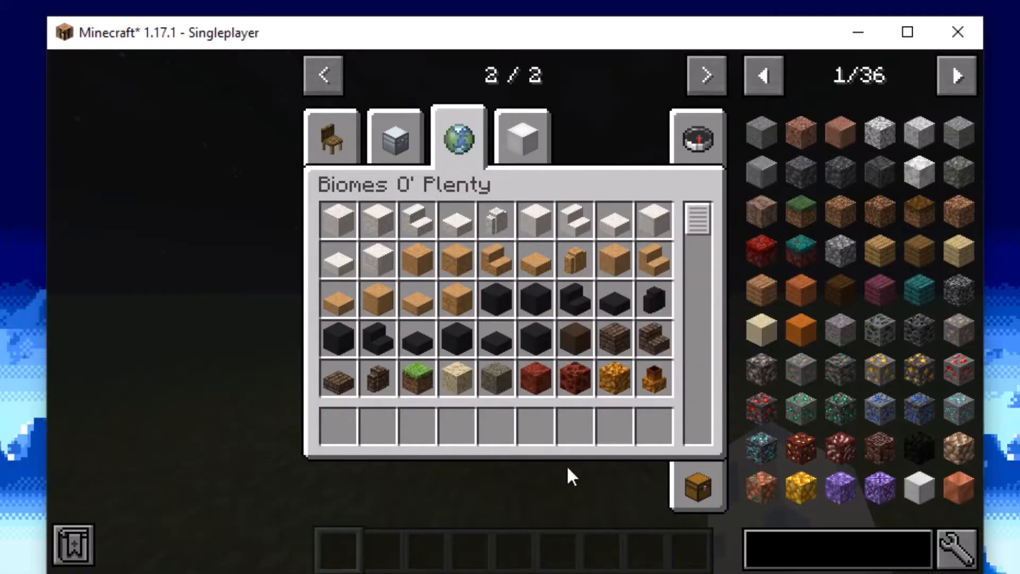
pyautogui.press('Escape')
pyautogui.press('Escape')
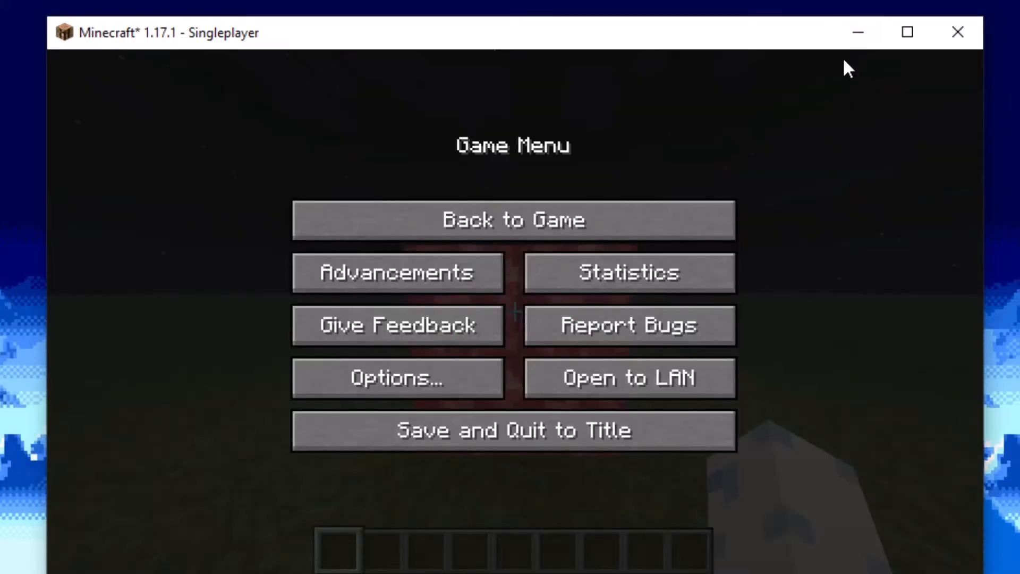
pyautogui.moveTo(483, 30); pyautogui.dragTo(745, 244)
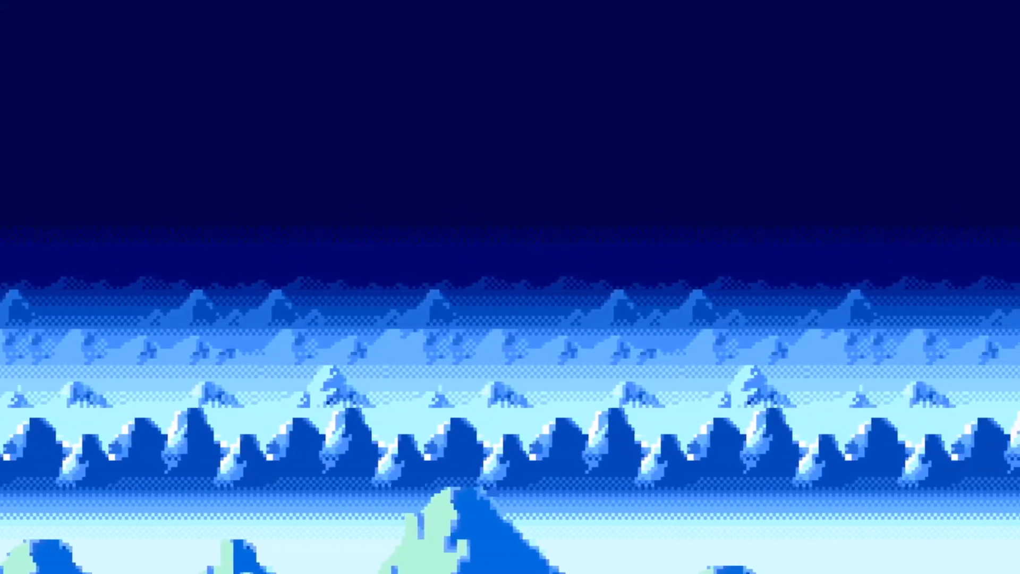
# Place the rose_quartz_block.png texture file on a free spot of the desktop and check its file details
pyautogui.moveTo(427, 148); pyautogui.dragTo(392, 192)
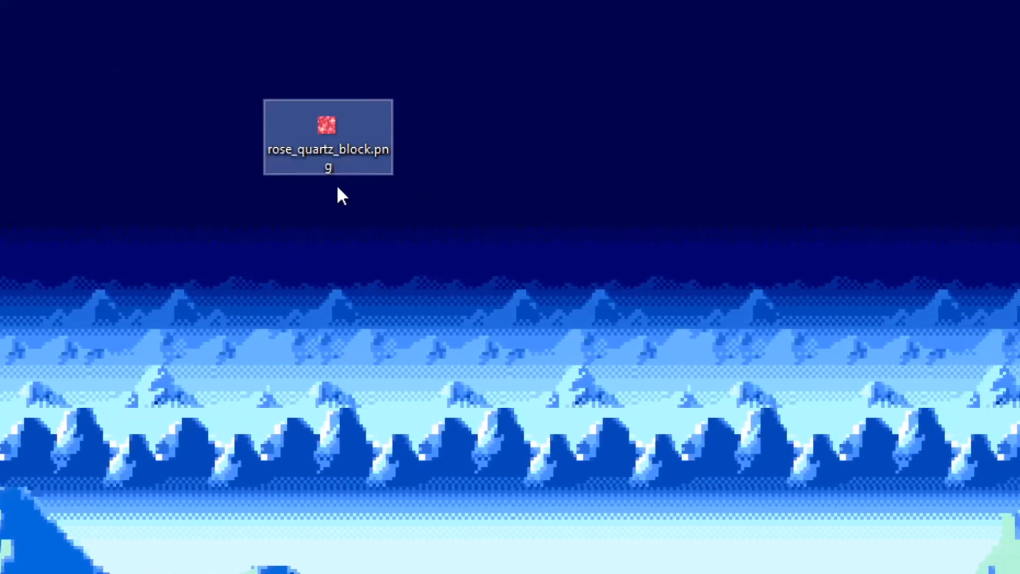
pyautogui.click(370, 179)
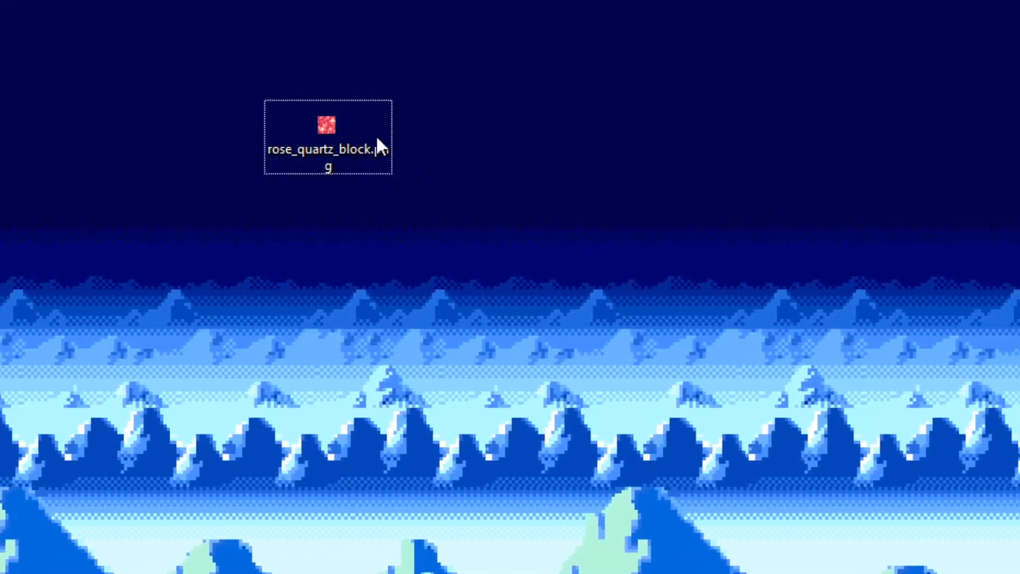
pyautogui.moveTo(337, 119)
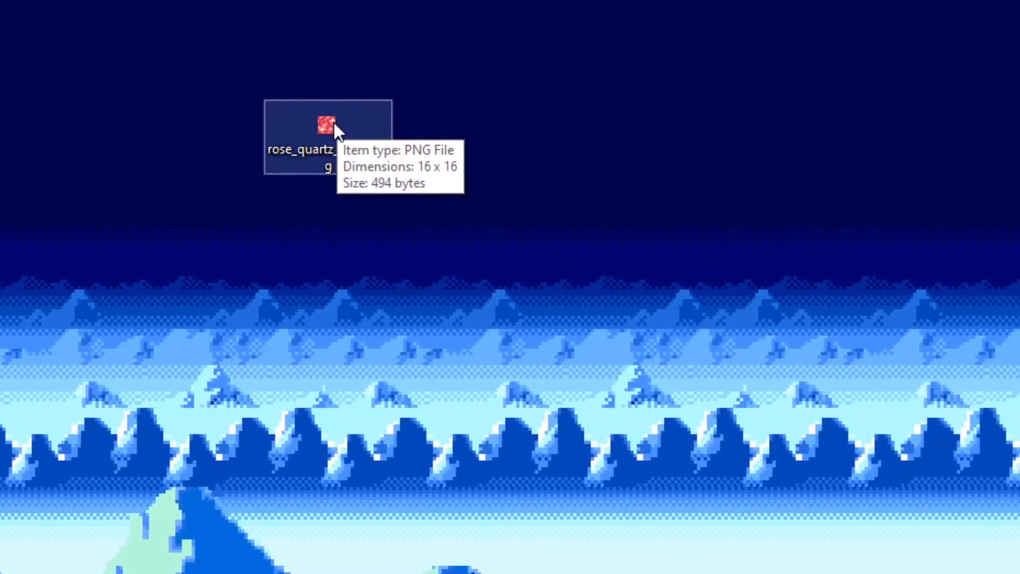
pyautogui.moveTo(319, 151); pyautogui.dragTo(198, 142)
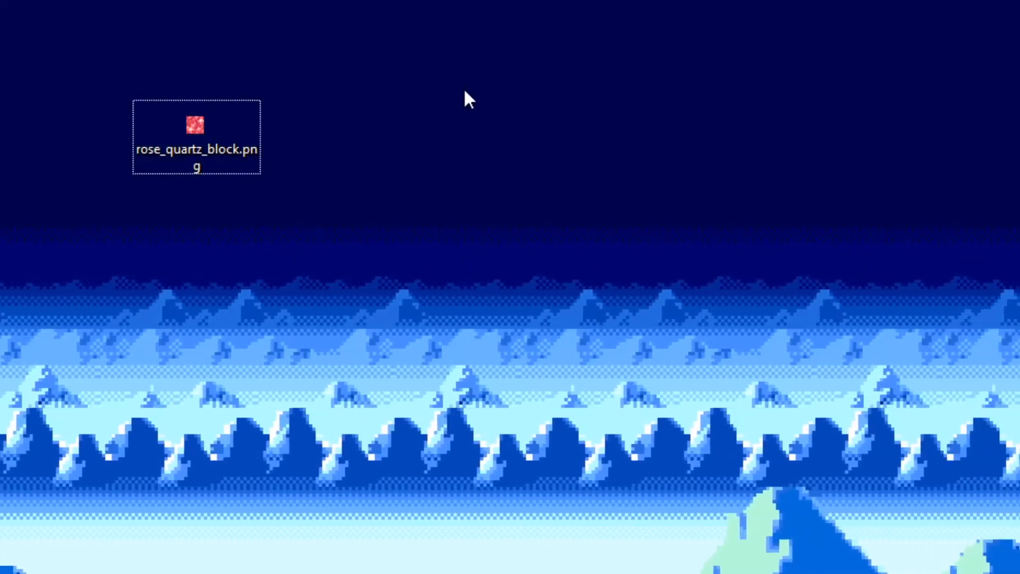
# Create a desktop folder named "testing pack"
pyautogui.rightClick(460, 259)
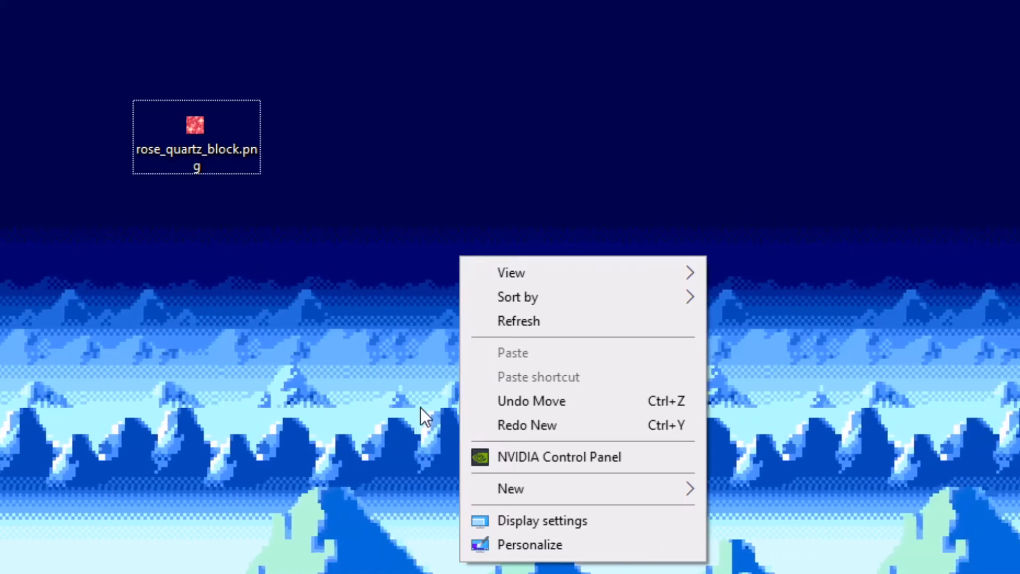
pyautogui.moveTo(546, 492)
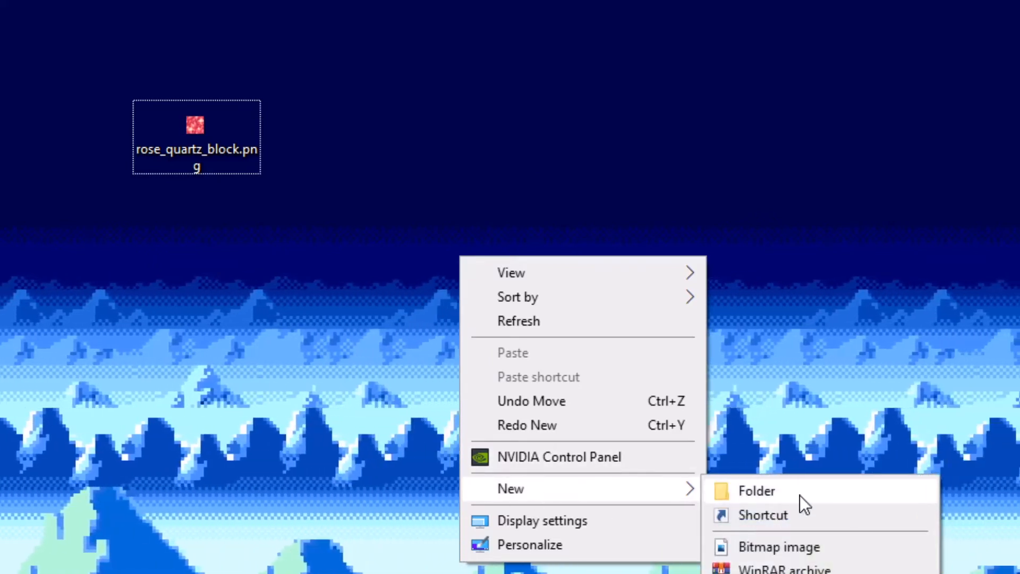
pyautogui.click(799, 495)
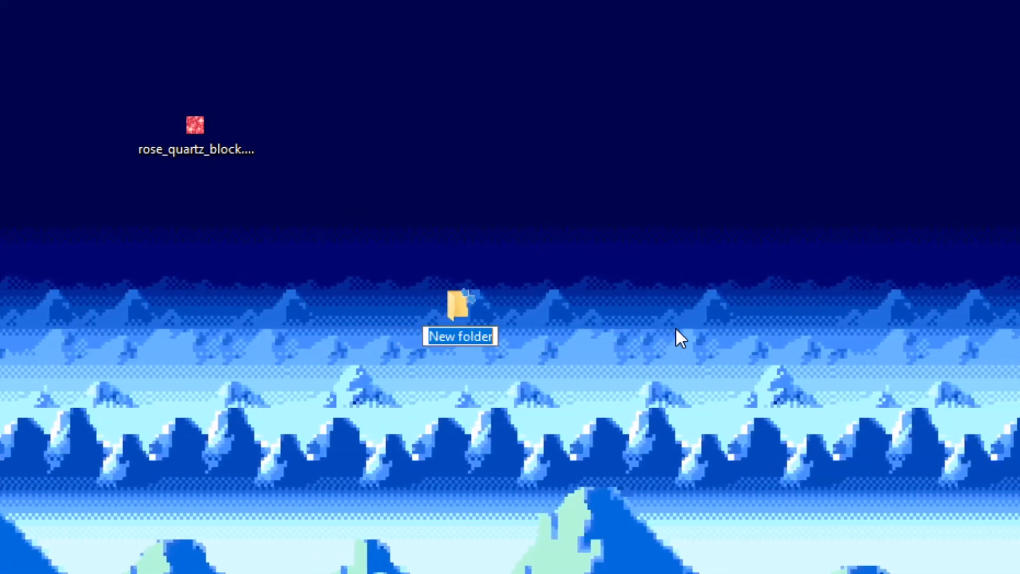
pyautogui.write('testing pack')
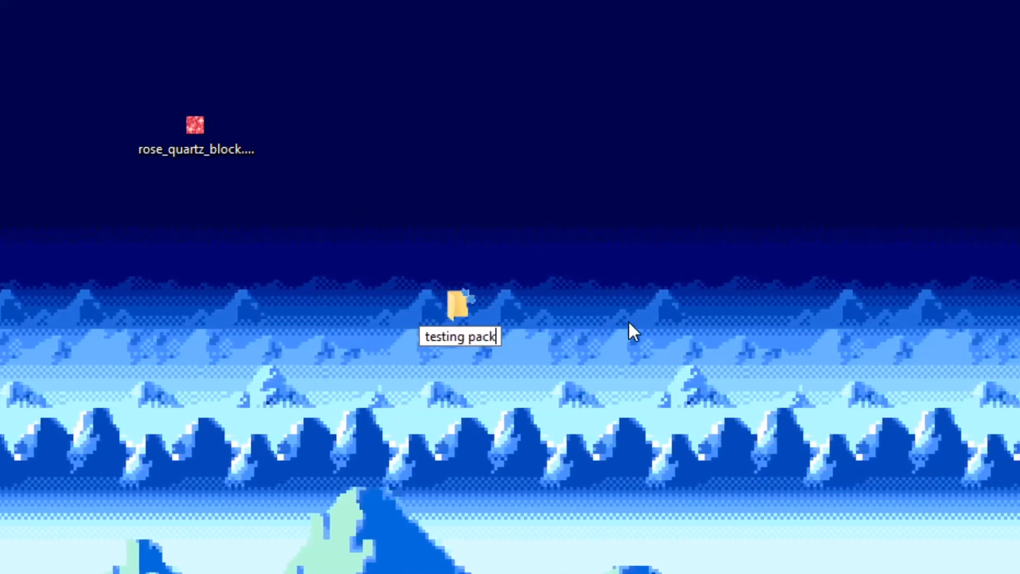
# Open the testing pack folder and reposition its window so the file list is in view
pyautogui.doubleClick(473, 292)
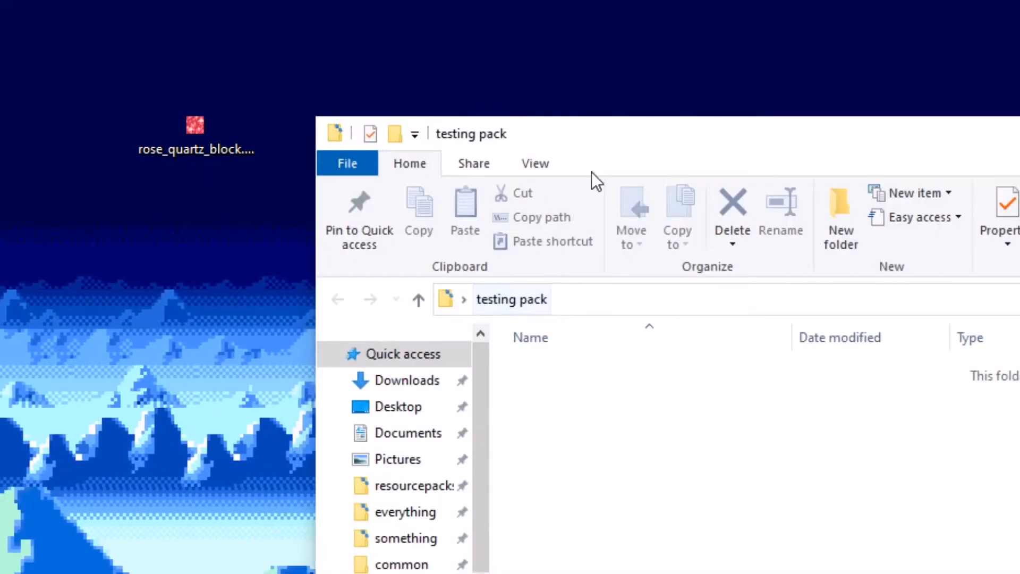
pyautogui.moveTo(619, 139); pyautogui.dragTo(591, 130)
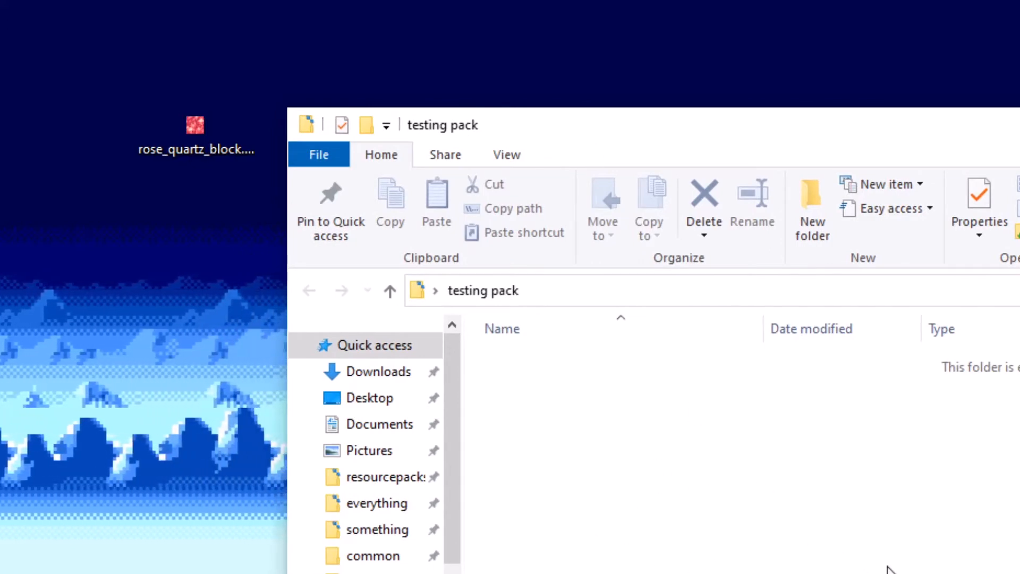
pyautogui.moveTo(597, 123); pyautogui.dragTo(470, 82)
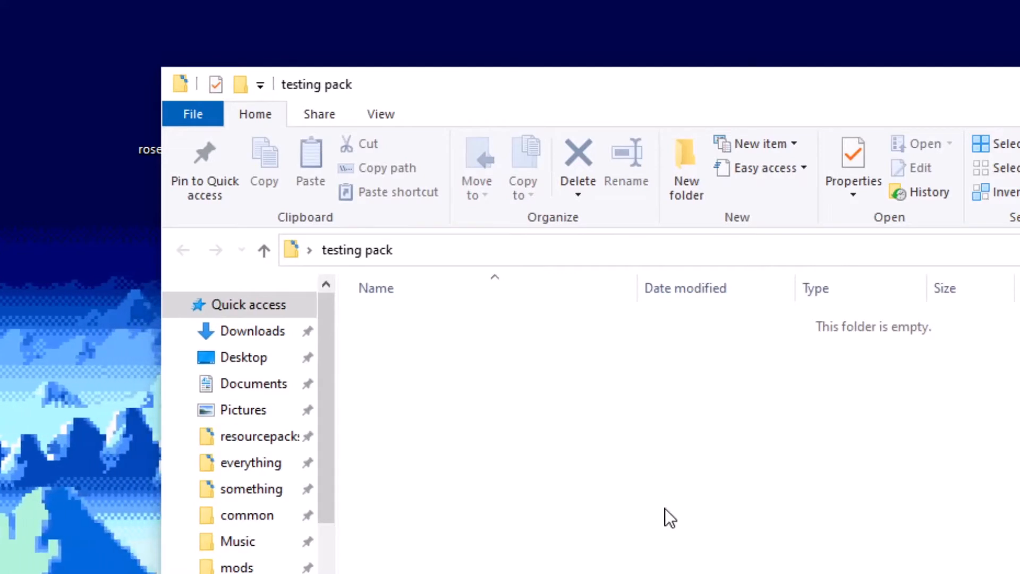
pyautogui.rightClick(665, 509)
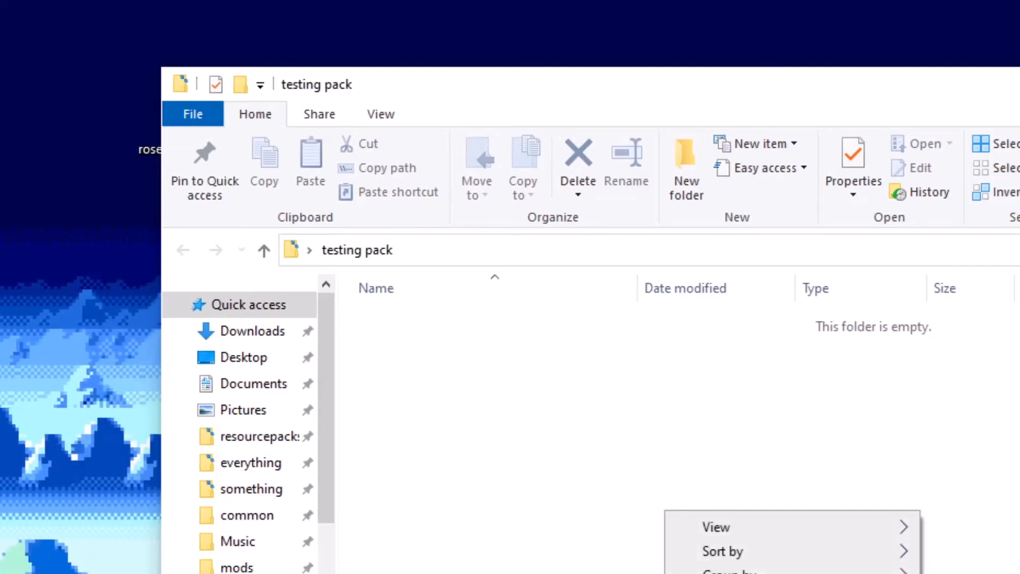
pyautogui.click(537, 426)
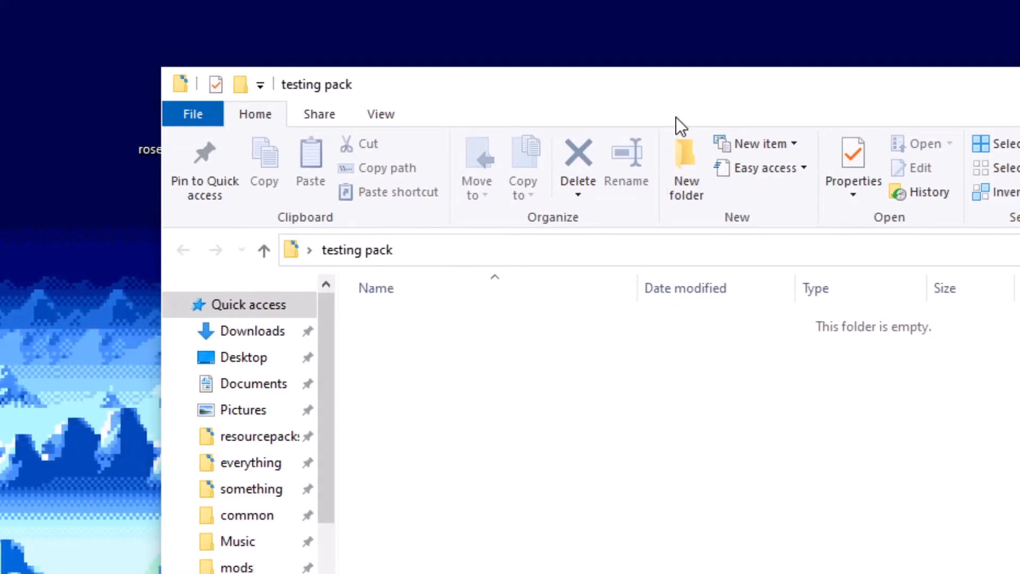
pyautogui.moveTo(572, 89); pyautogui.dragTo(410, 50)
# Create a folder named "biomesoplenty" inside the testing pack folder
pyautogui.rightClick(285, 406)
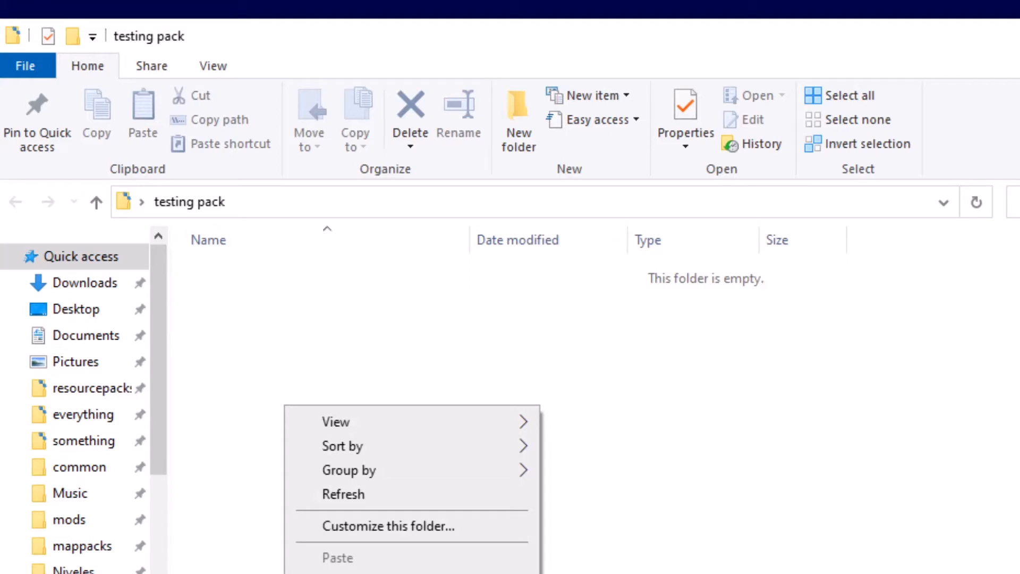
pyautogui.click(632, 573)
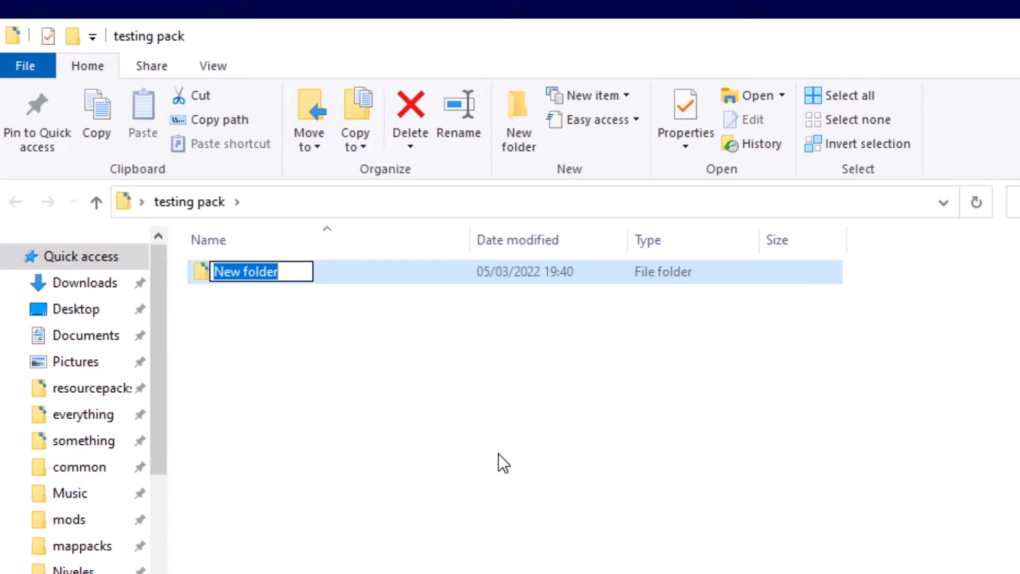
pyautogui.write('bim')
pyautogui.press('BackSpace')
pyautogui.write('om')
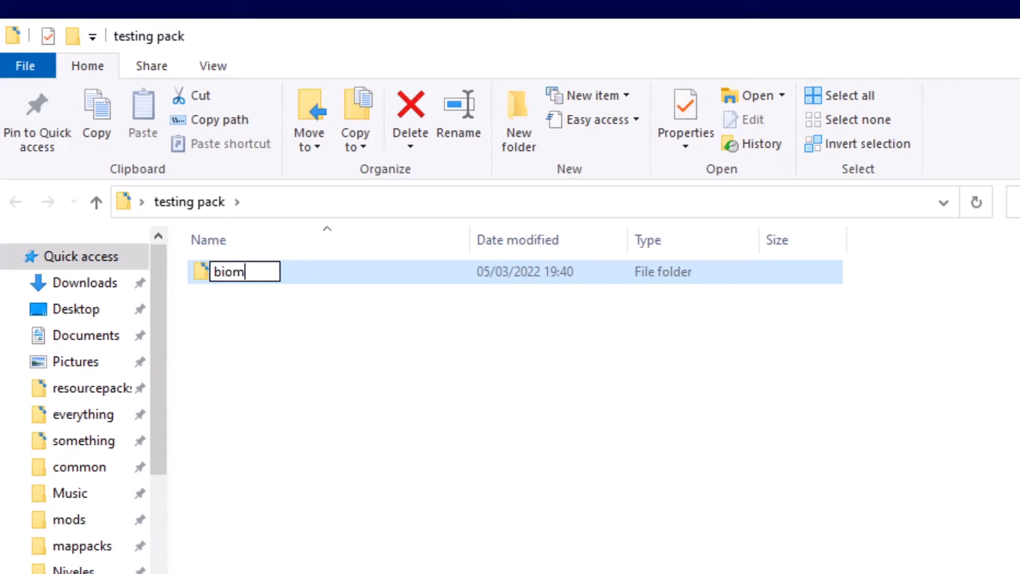
pyautogui.write('esoplenty')
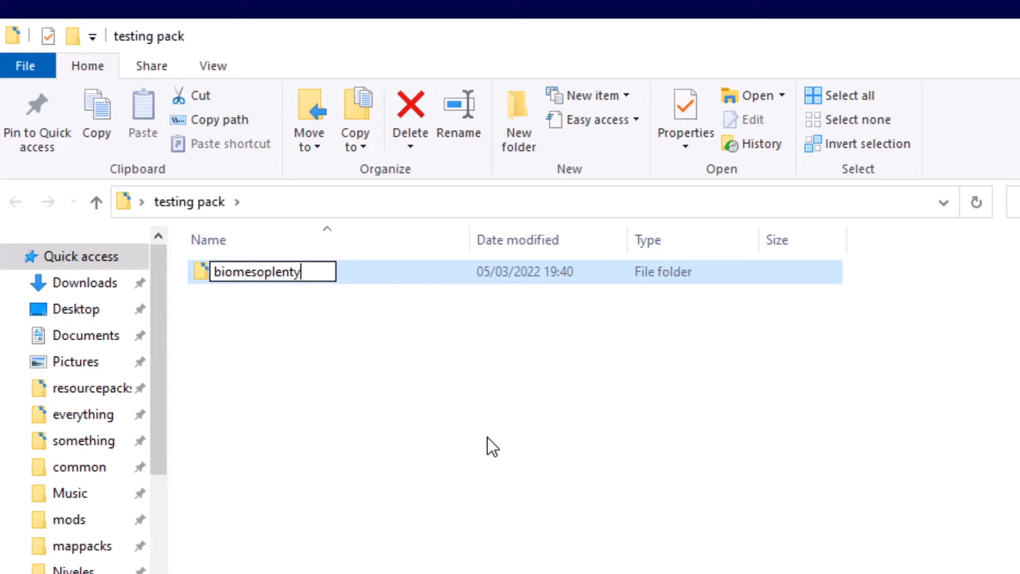
pyautogui.click(367, 287)
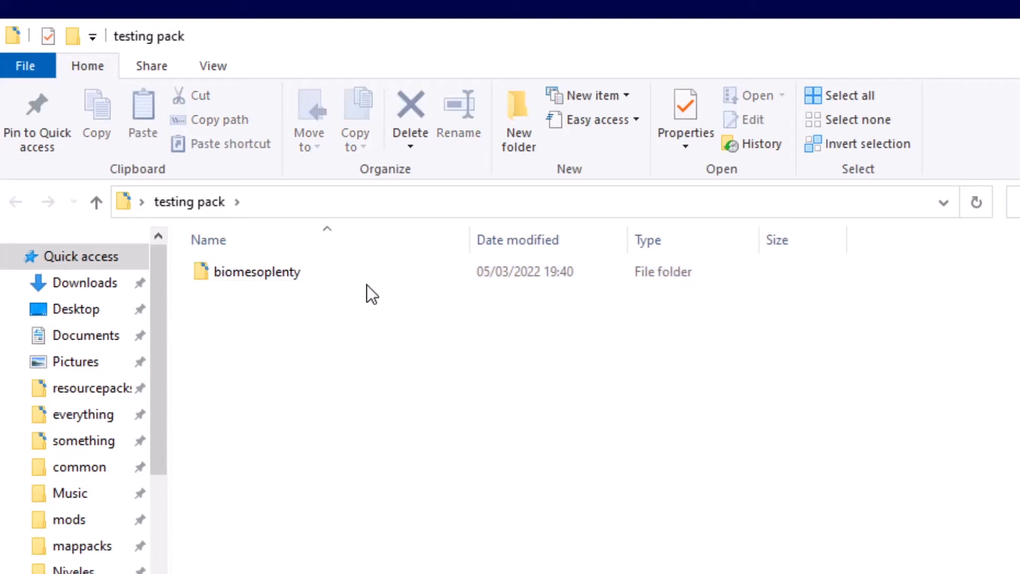
# Open the biomesoplenty folder and create a folder named "textures" in it
pyautogui.doubleClick(335, 270)
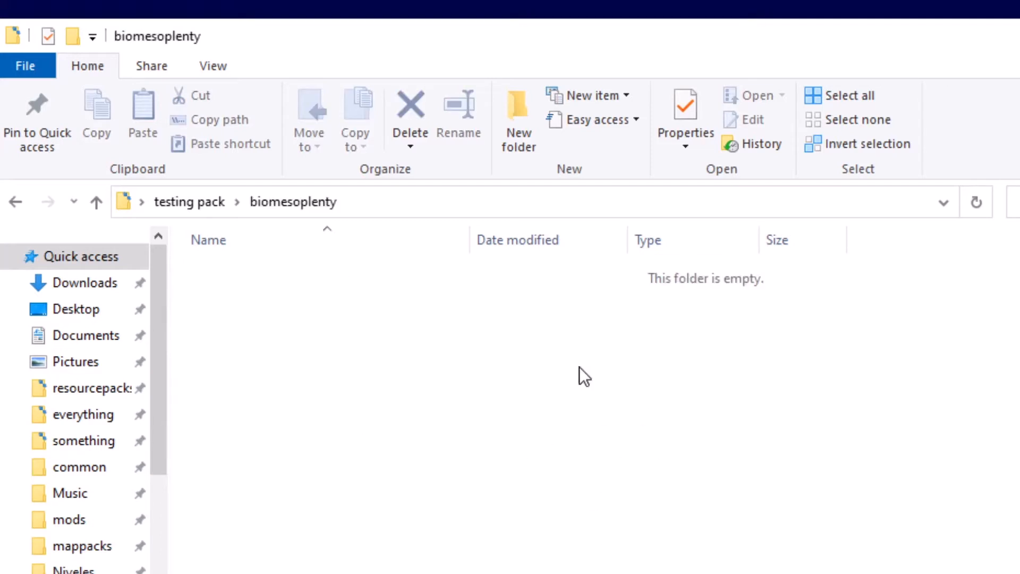
pyautogui.rightClick(241, 339)
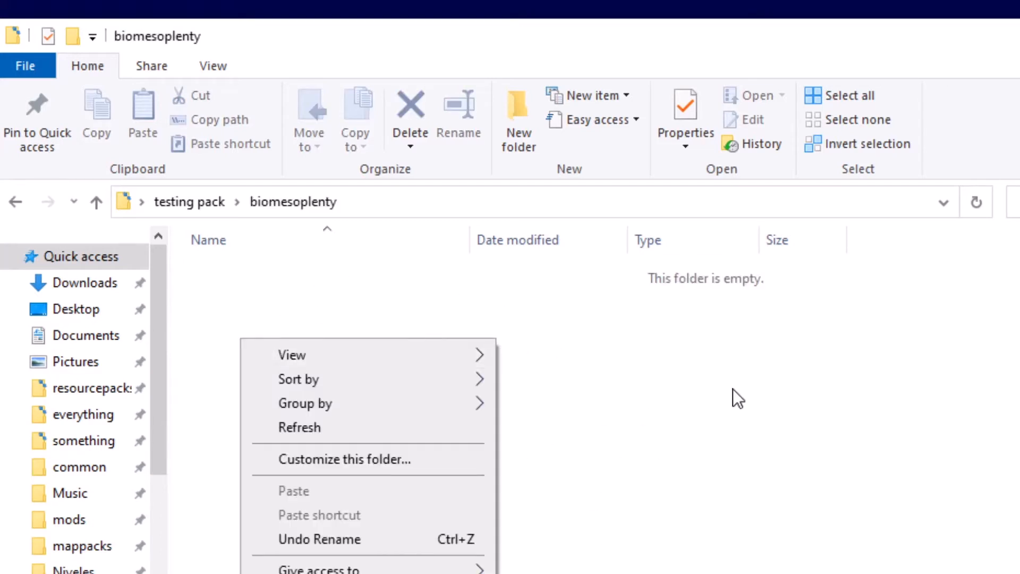
pyautogui.moveTo(492, 356)
pyautogui.click(553, 573)
pyautogui.write('t')
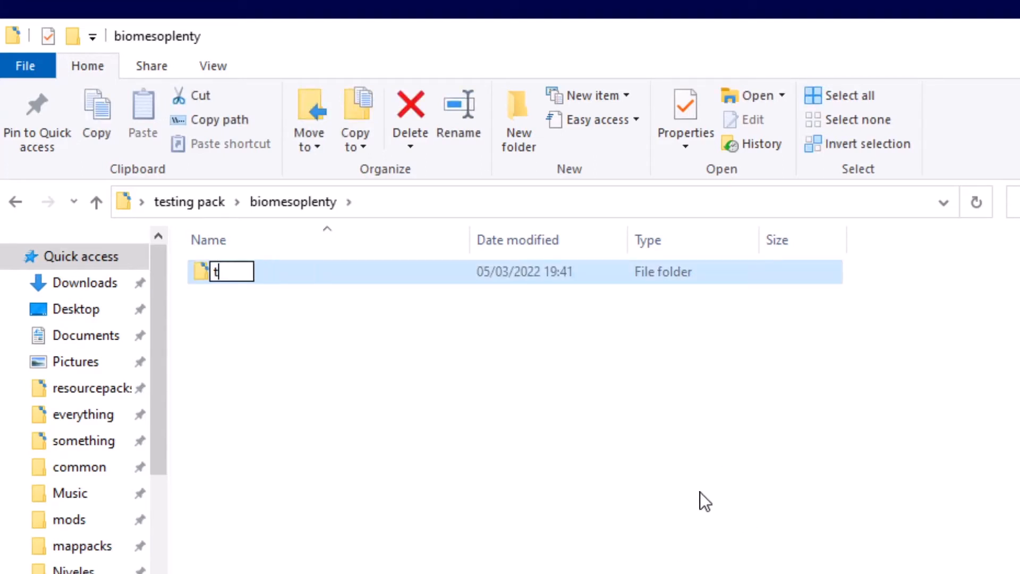
pyautogui.write('extures')
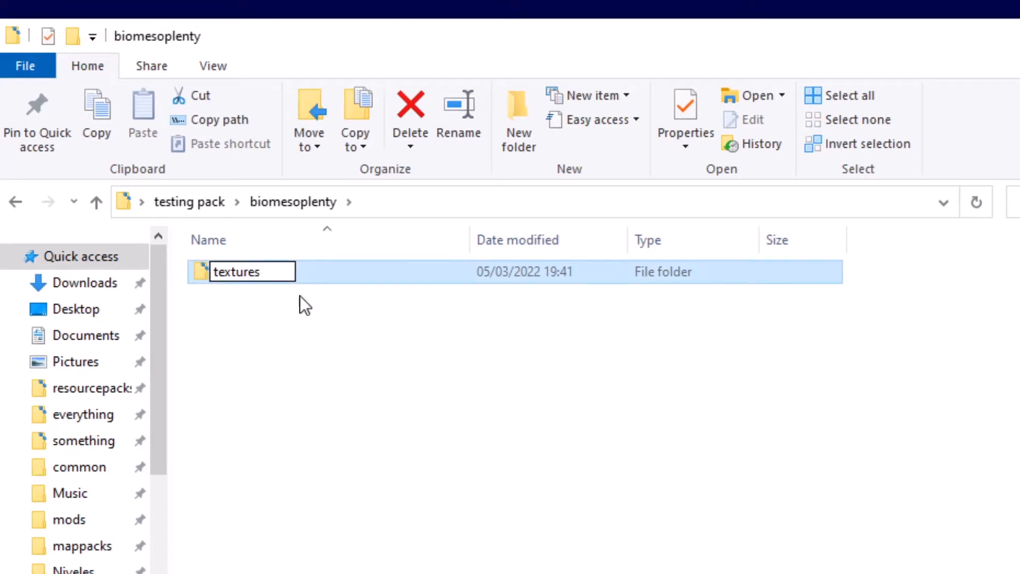
pyautogui.press('Return')
# Open the textures folder and create a folder named "block" in it
pyautogui.doubleClick(272, 280)
pyautogui.rightClick(304, 293)
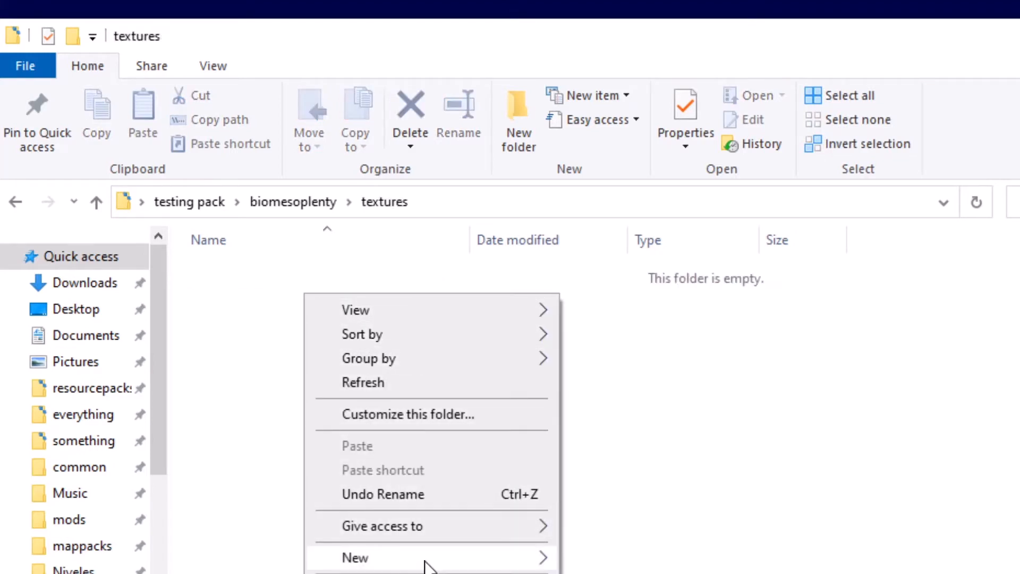
pyautogui.moveTo(425, 564)
pyautogui.click(627, 558)
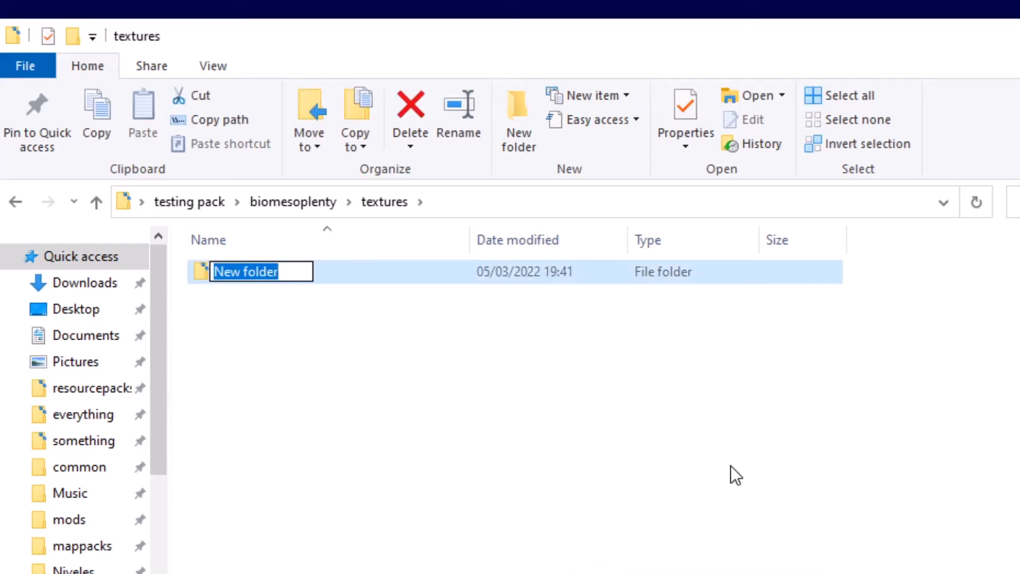
pyautogui.write('block')
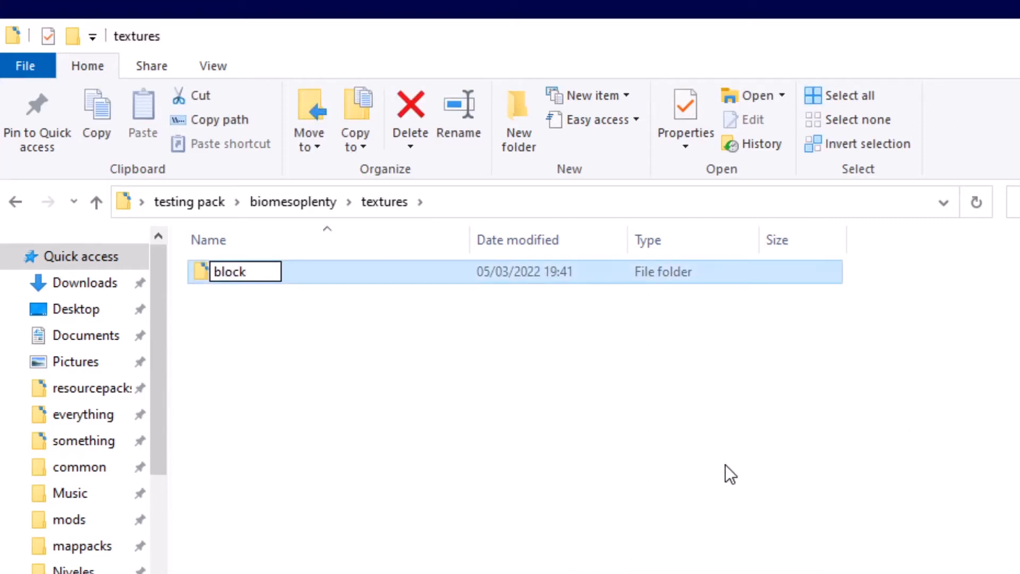
pyautogui.click(725, 464)
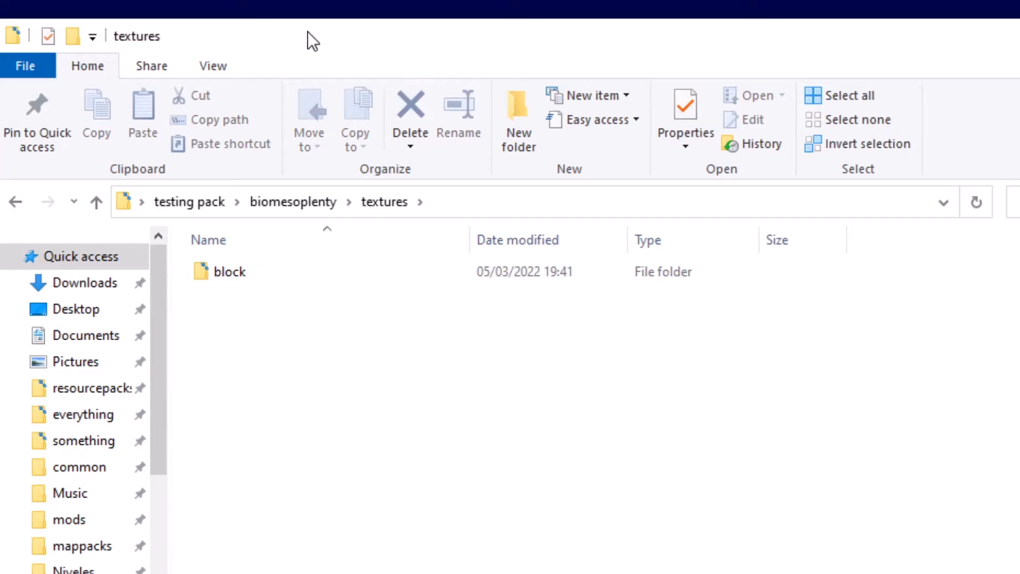
# Return to the testing pack folder and create a new text document beside the biomesoplenty folder
pyautogui.click(202, 203)
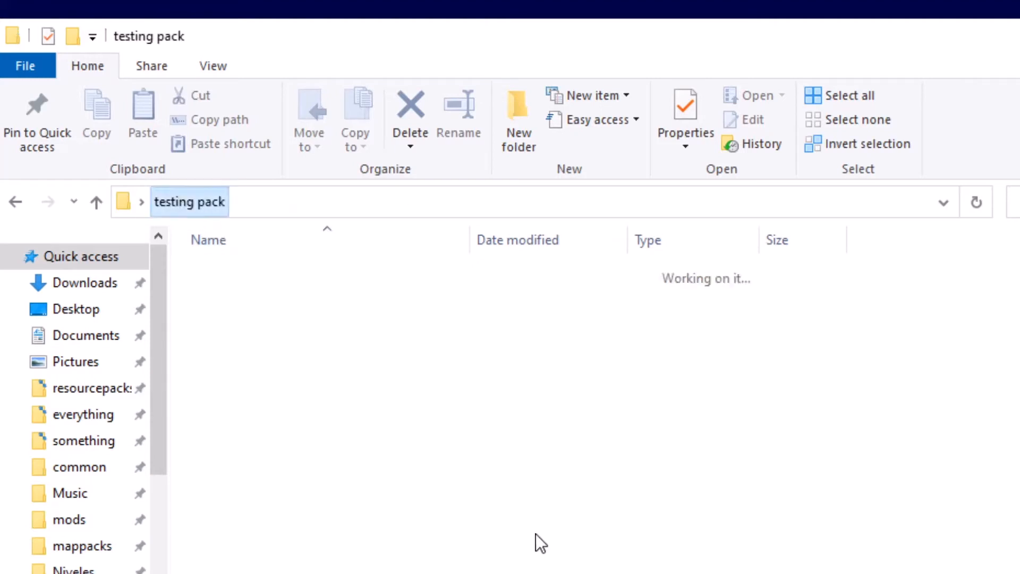
pyautogui.rightClick(251, 325)
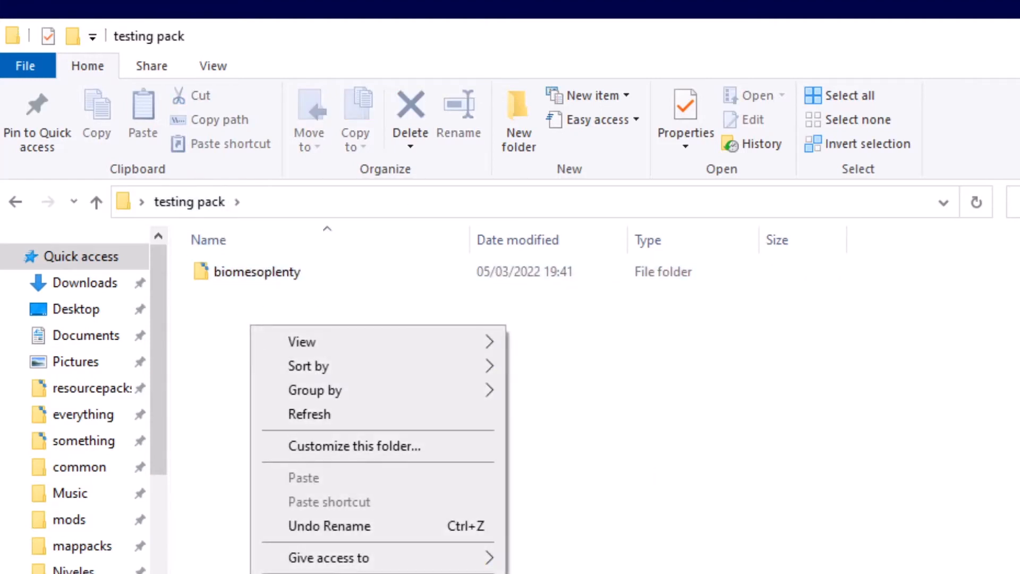
pyautogui.click(679, 480)
pyautogui.rightClick(380, 341)
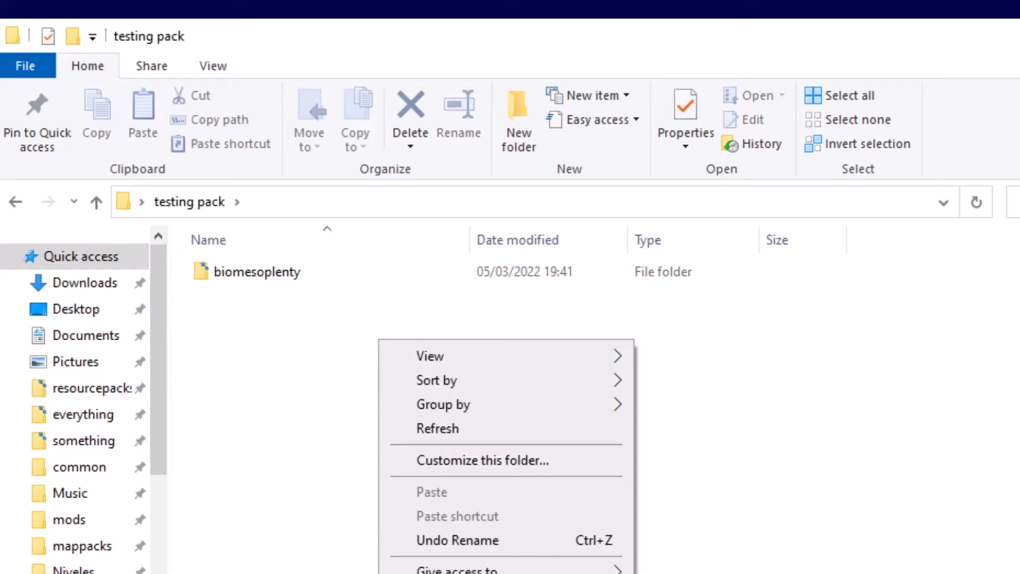
pyautogui.click(665, 573)
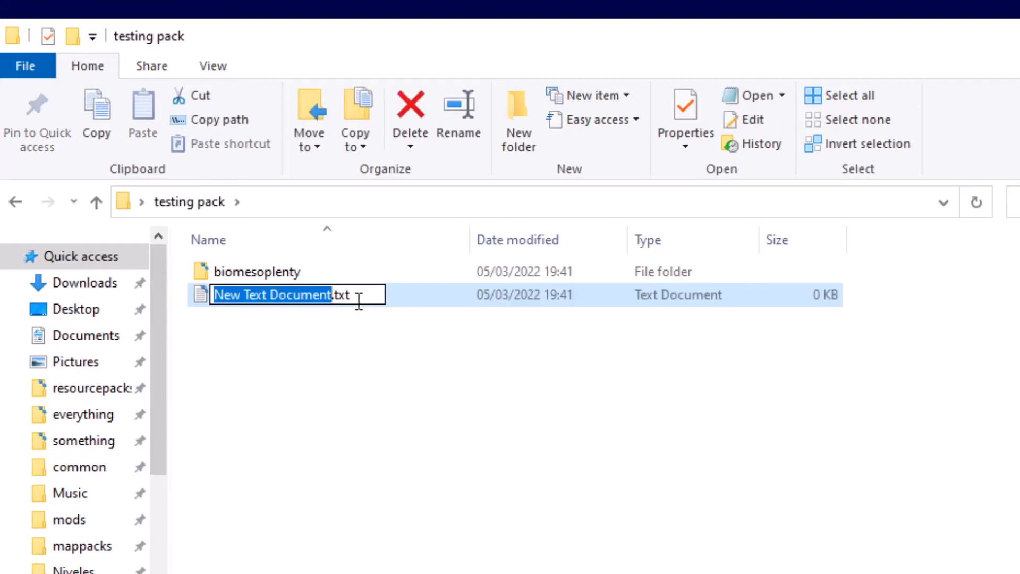
# Rename the new text document as pack.mcmeta, replacing its .txt extension and accepting the extension change
pyautogui.moveTo(347, 294); pyautogui.dragTo(207, 295)
pyautogui.press('BackSpace')
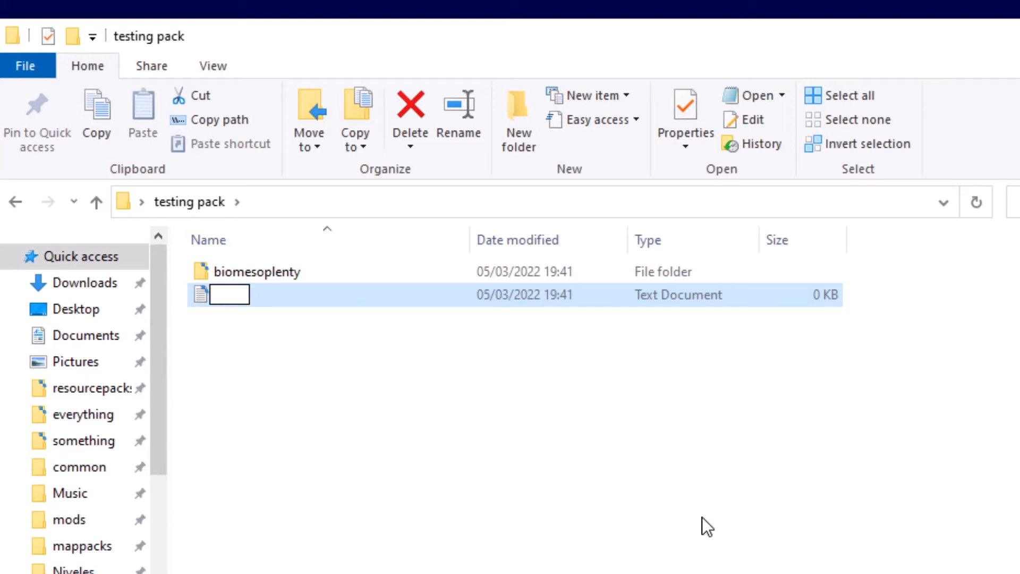
pyautogui.write('pack.m')
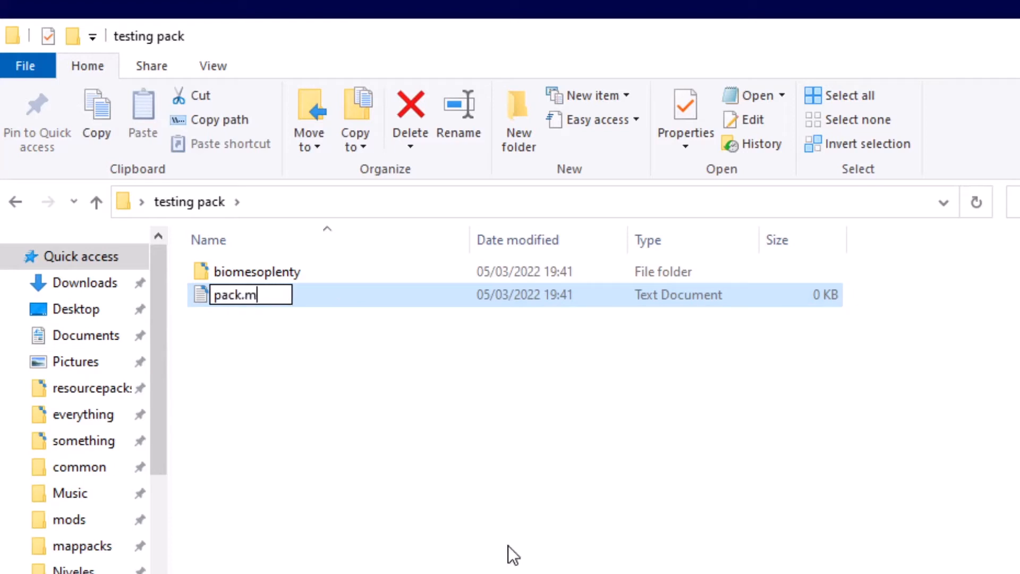
pyautogui.write('cmeta')
pyautogui.press('Return')
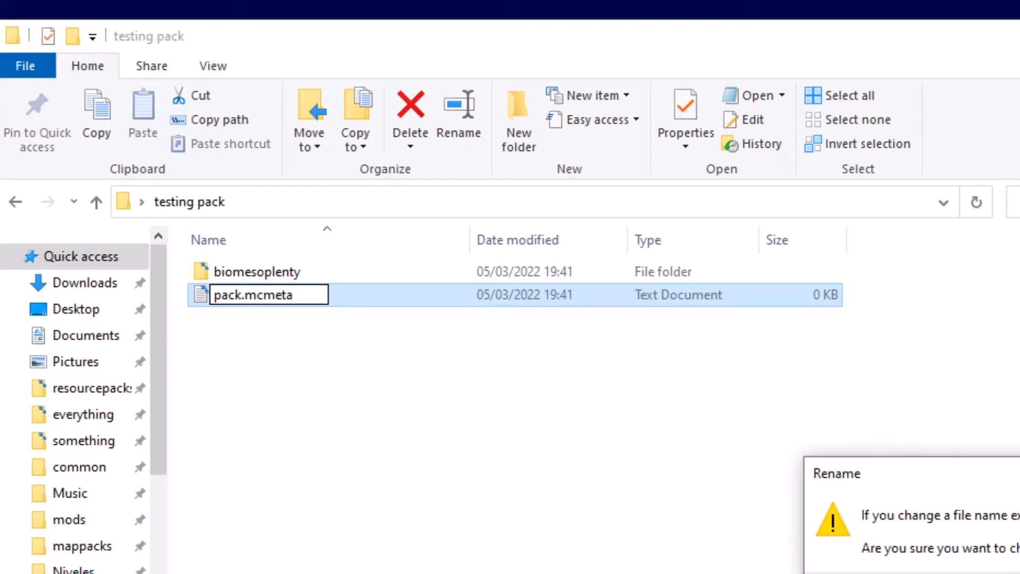
pyautogui.moveTo(1018, 479); pyautogui.dragTo(640, 380)
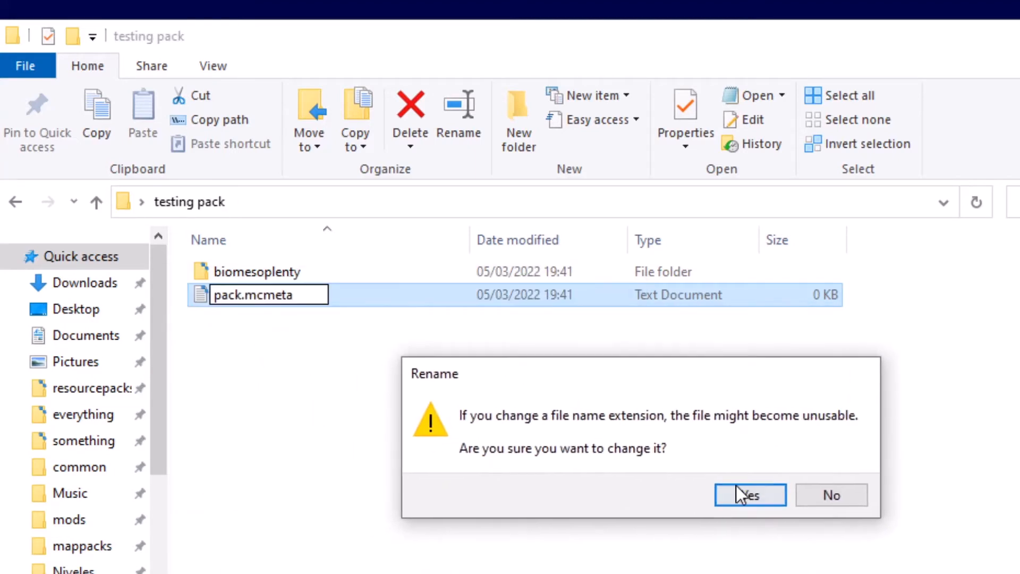
pyautogui.click(748, 490)
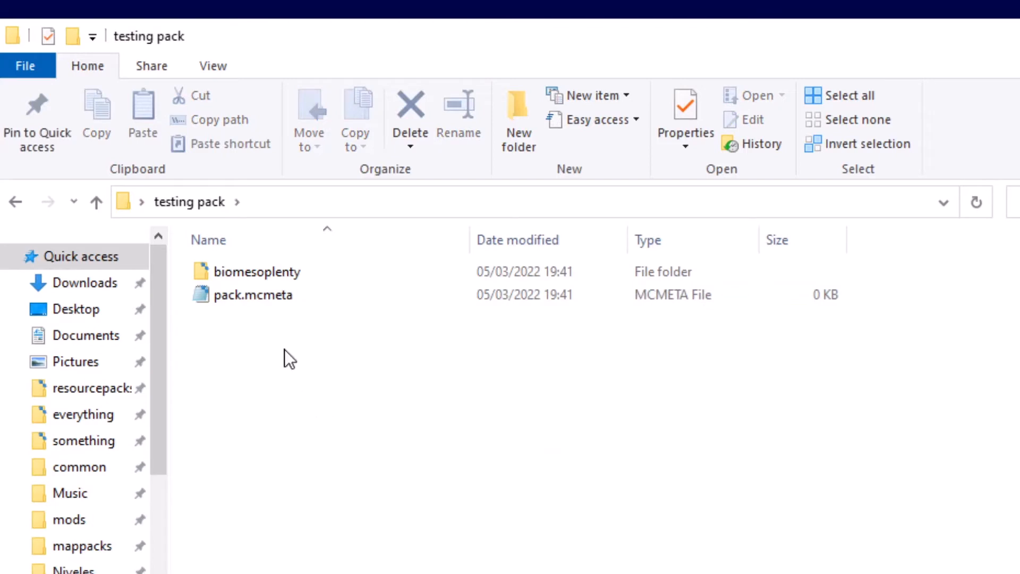
# Open pack.mcmeta in Notepad and start its JSON with an opening brace and an indented "pack": { line
pyautogui.doubleClick(250, 295)
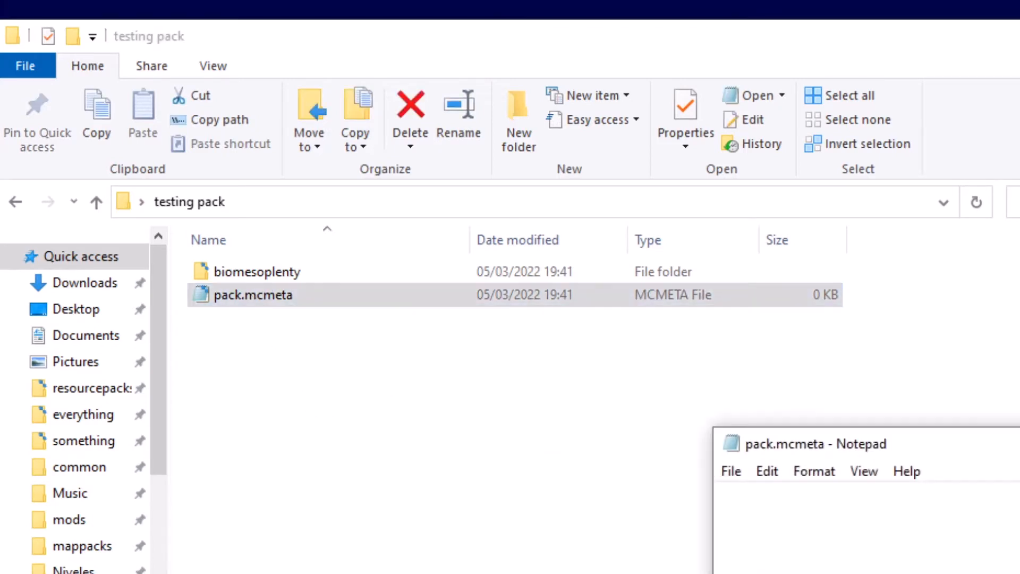
pyautogui.moveTo(884, 439); pyautogui.dragTo(282, 108)
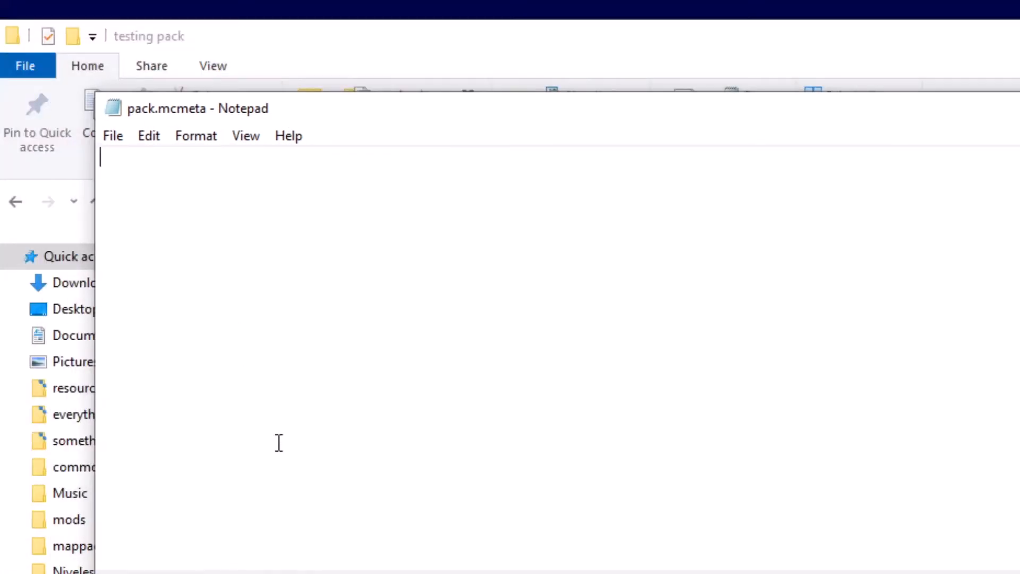
pyautogui.write('{')
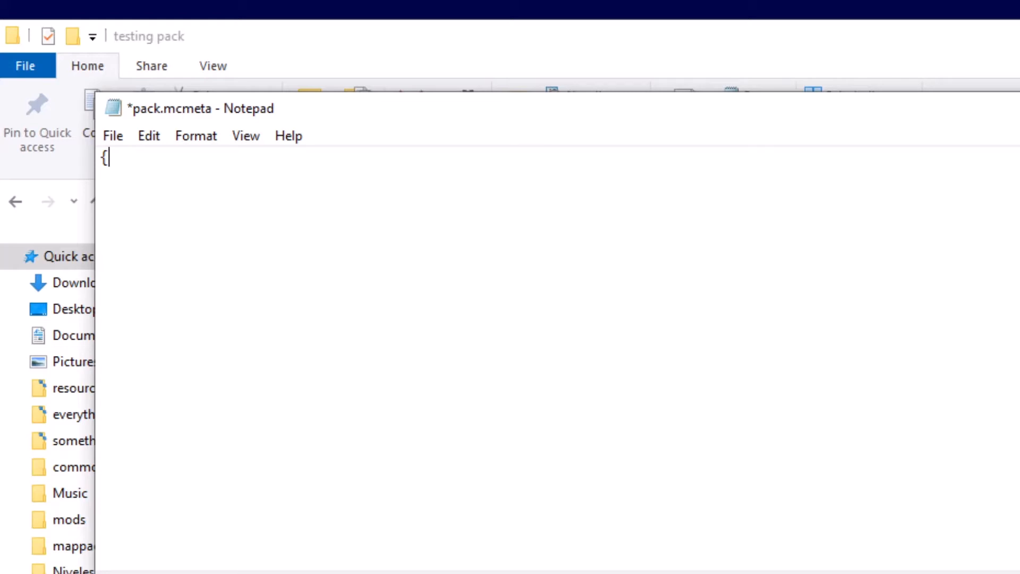
pyautogui.press('Return')
pyautogui.press('Tab')
pyautogui.write('"')
pyautogui.write('pack": {')
pyautogui.press('Return')
pyautogui.press('Tab')
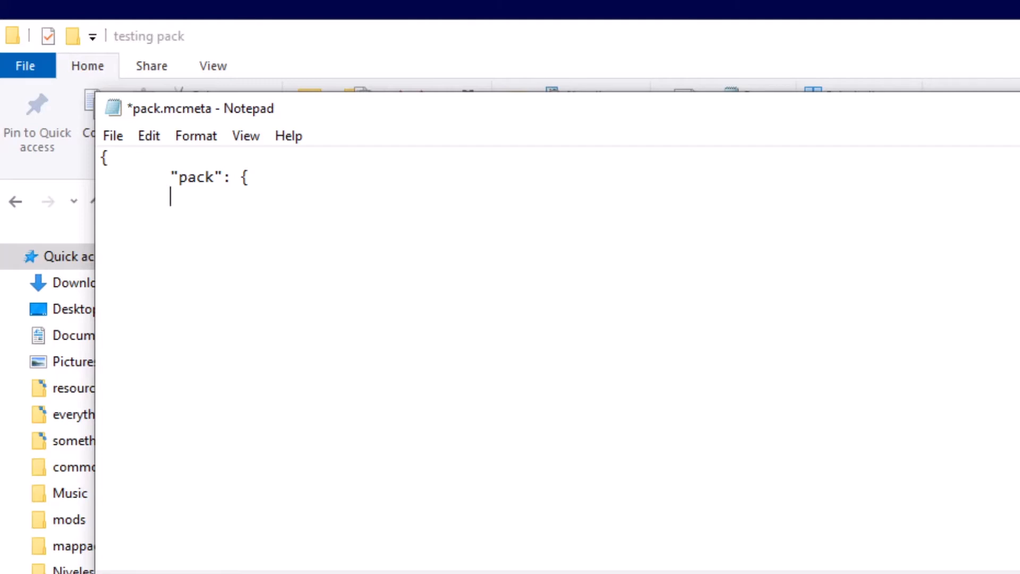
# Add the line "pack_format": 7, inside the pack object
pyautogui.press('Tab')
pyautogui.press('BackSpace')
pyautogui.write('"pack_format"')
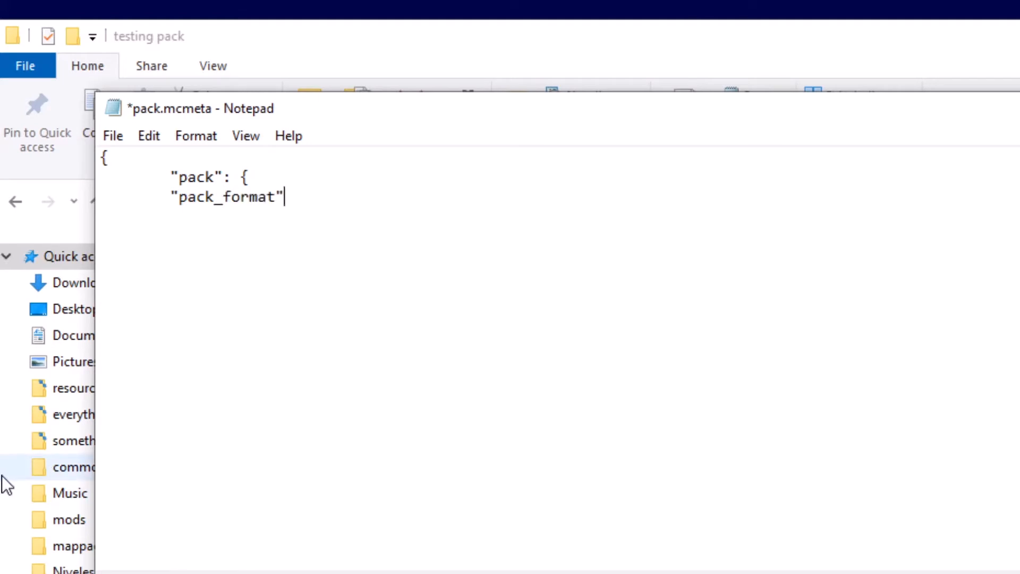
pyautogui.write(': 1')
pyautogui.press('BackSpace')
pyautogui.write('2')
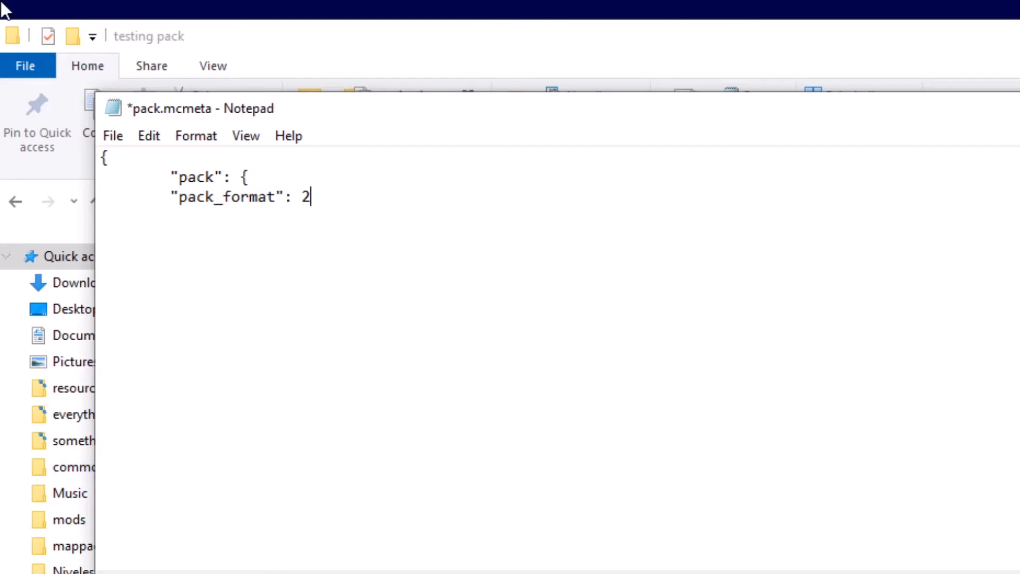
pyautogui.press('BackSpace')
pyautogui.write('76')
pyautogui.press('BackSpace')
pyautogui.write(',')
# Add a description line with the value test to the pack object, add the closing braces, and save pack.mcmeta
pyautogui.press('Return')
pyautogui.press('Tab')
pyautogui.write('"descr')
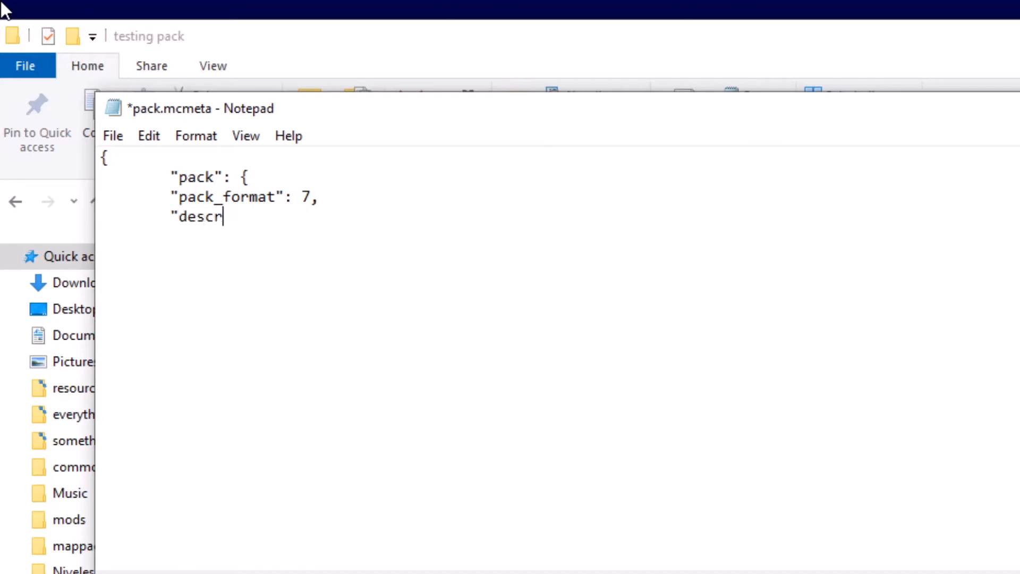
pyautogui.write('iption":')
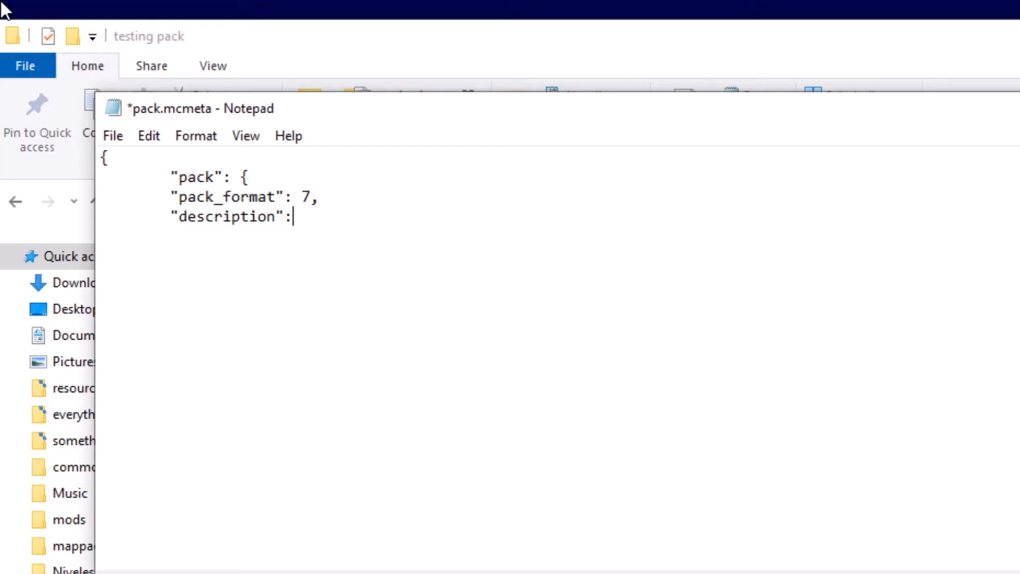
pyautogui.write('"test"')
pyautogui.press('Return')
pyautogui.press('Tab')
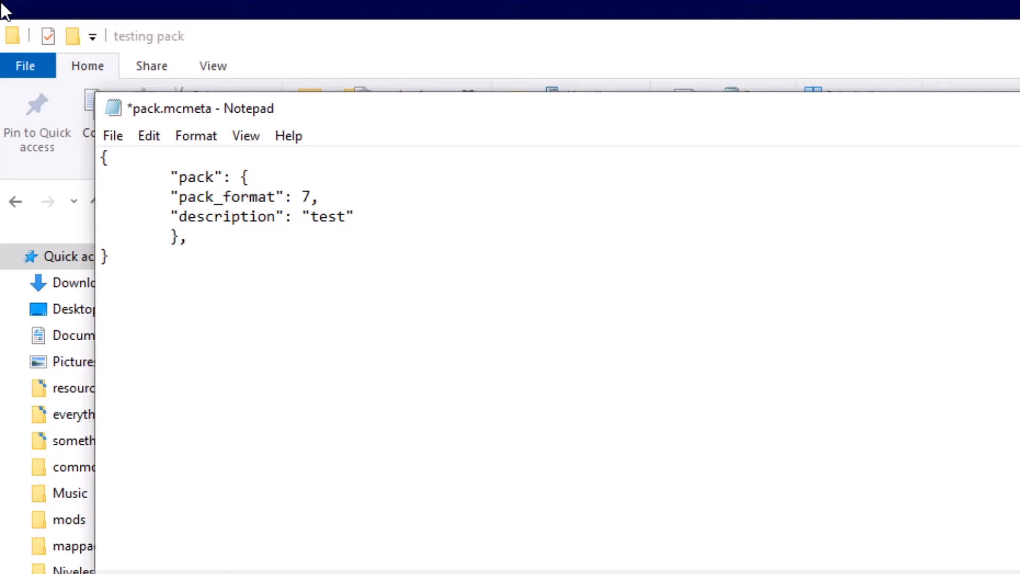
pyautogui.hotkey('ctrl', 's')
# Change the description to §5test by adding the §5 colour code, save pack.mcmeta and close Notepad
pyautogui.hotkey('ctrl', 'a')
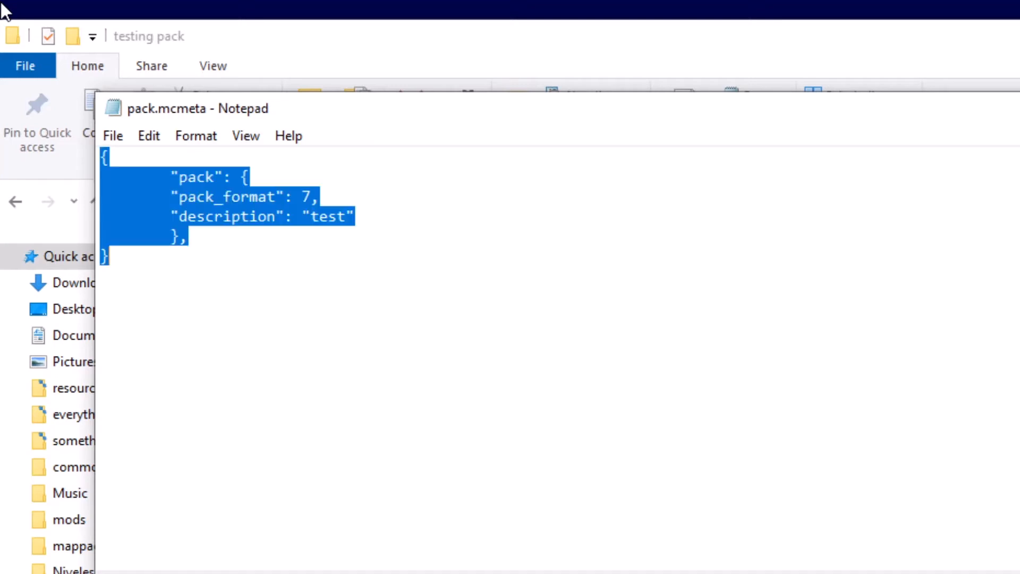
pyautogui.click(510, 190)
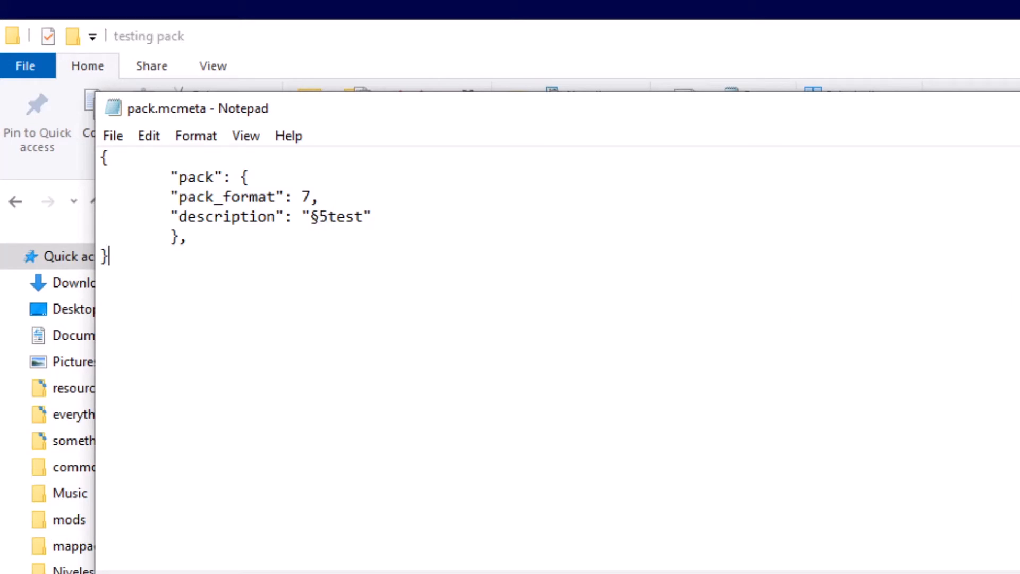
pyautogui.hotkey('alt', 'F4')
pyautogui.moveTo(285, 321); pyautogui.dragTo(246, 290)
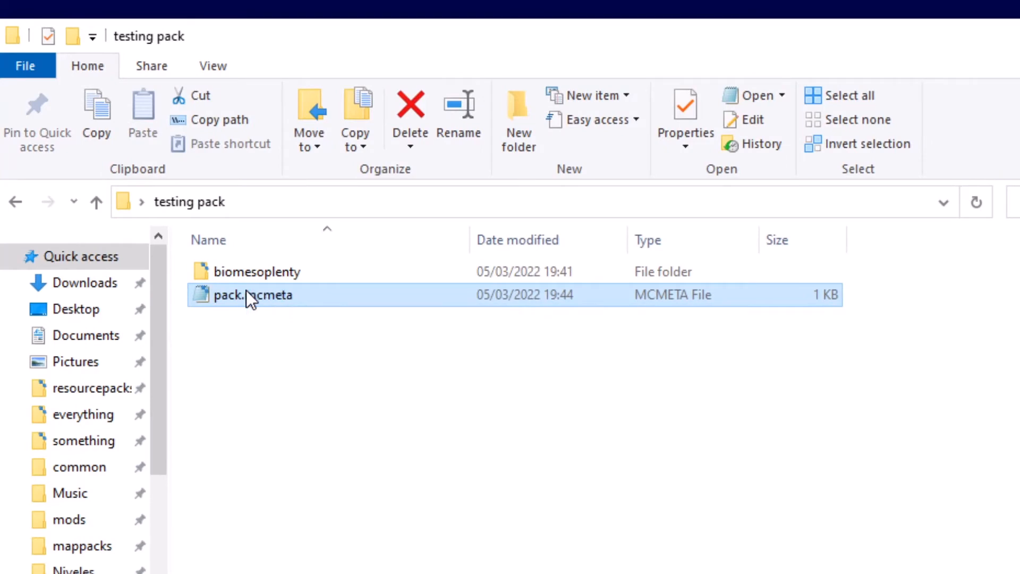
pyautogui.click(429, 416)
# Open biomesoplenty > textures > block in the testing pack folder and move rose_quartz_block.png from the desktop into it
pyautogui.moveTo(378, 34); pyautogui.dragTo(667, 9)
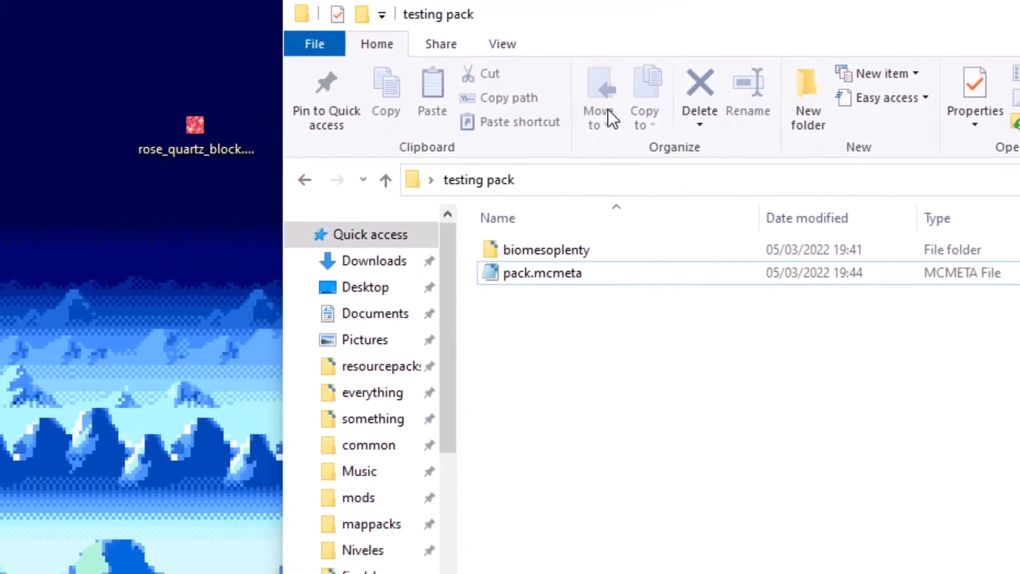
pyautogui.doubleClick(589, 254)
pyautogui.doubleClick(589, 254)
pyautogui.doubleClick(589, 254)
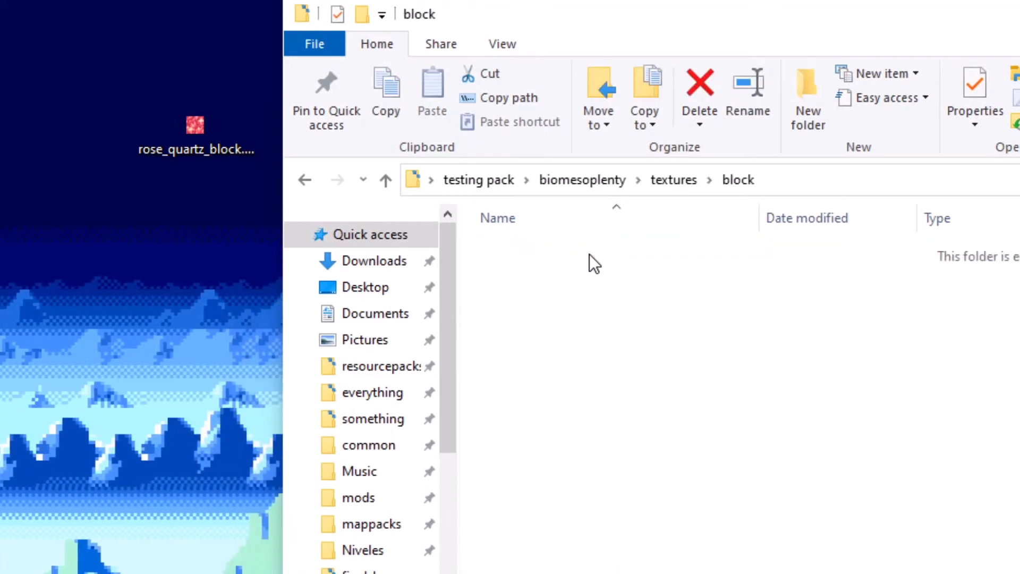
pyautogui.moveTo(148, 143); pyautogui.dragTo(717, 412)
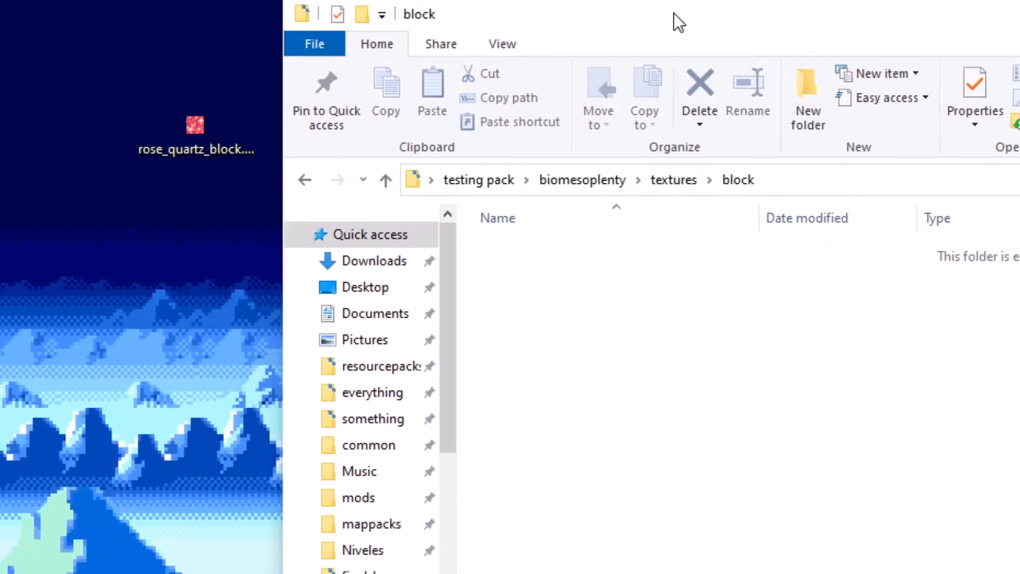
pyautogui.moveTo(645, 14); pyautogui.dragTo(361, 2)
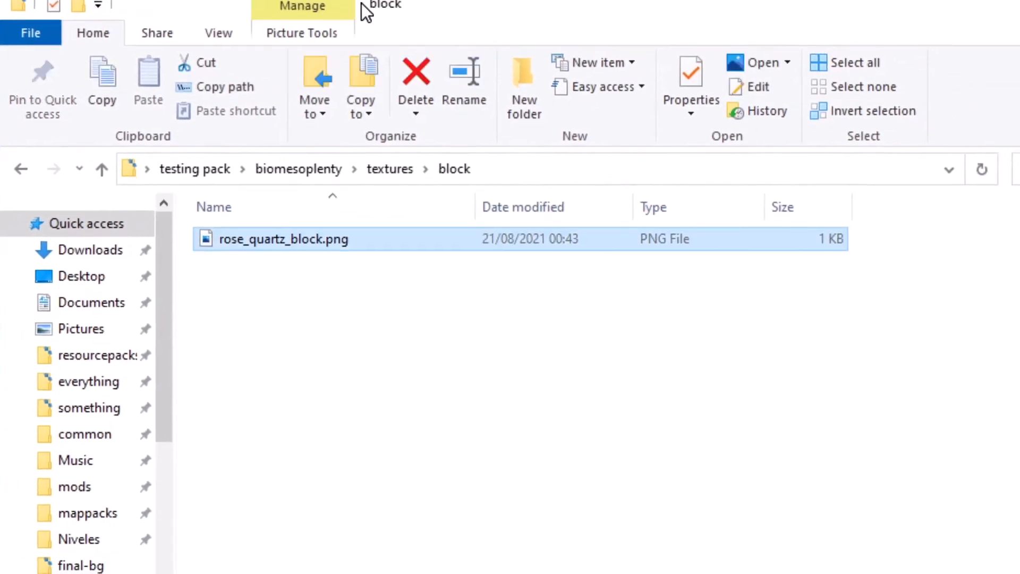
pyautogui.click(338, 384)
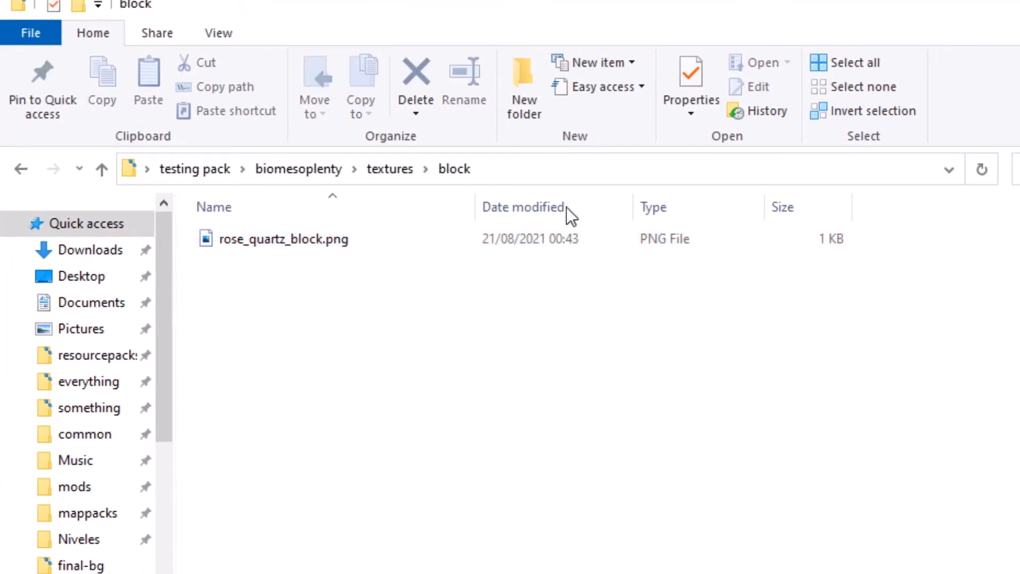
pyautogui.moveTo(437, 247); pyautogui.dragTo(546, 253)
pyautogui.click(956, 420)
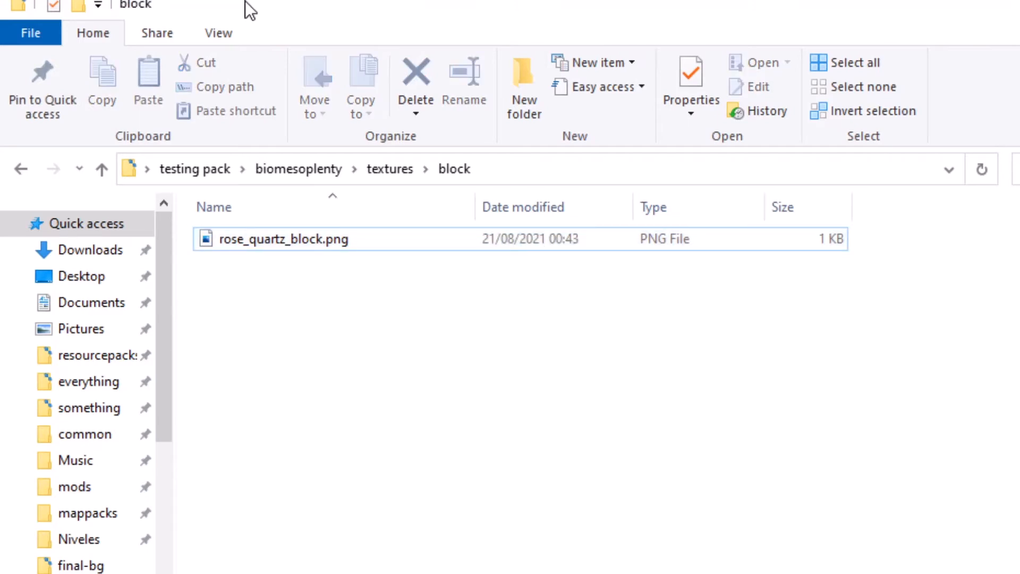
# Switch from the block folder to Pixel Studio and bring its whole blank canvas into view
pyautogui.moveTo(181, 12); pyautogui.dragTo(1019, 198)
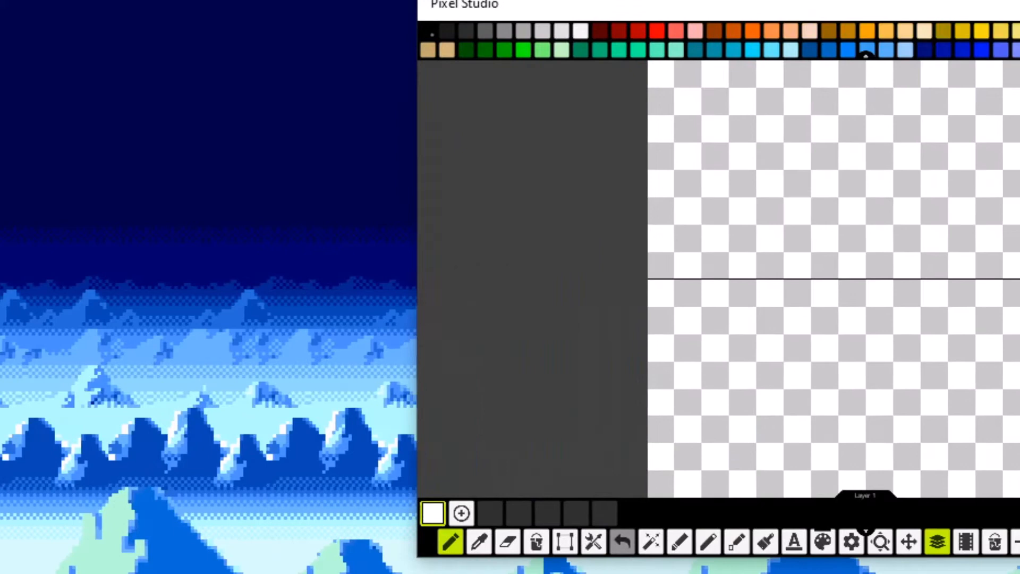
pyautogui.moveTo(1019, 21); pyautogui.dragTo(729, 14)
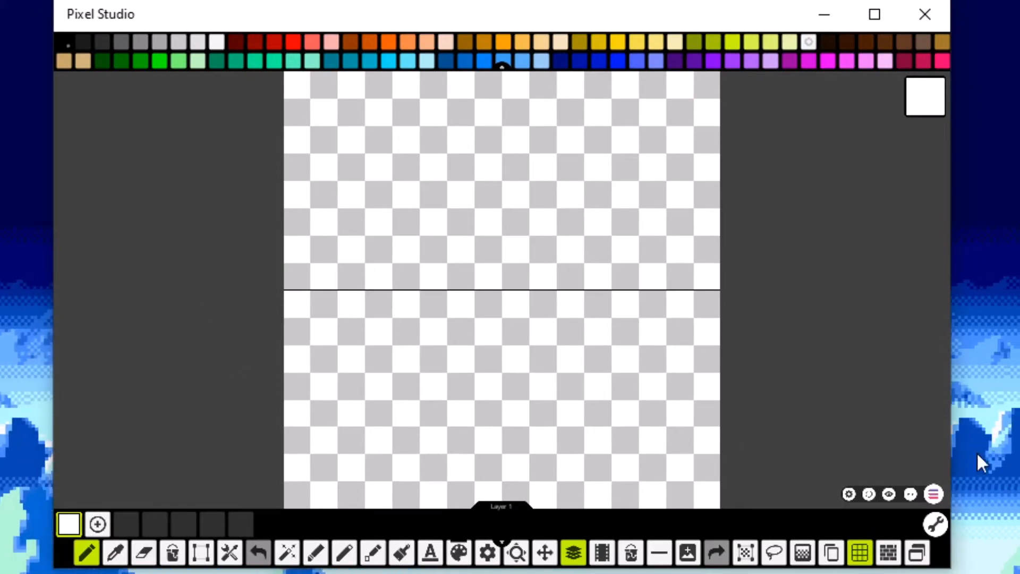
pyautogui.scroll(-2, 458, 320)
pyautogui.scroll(1, 501, 319)
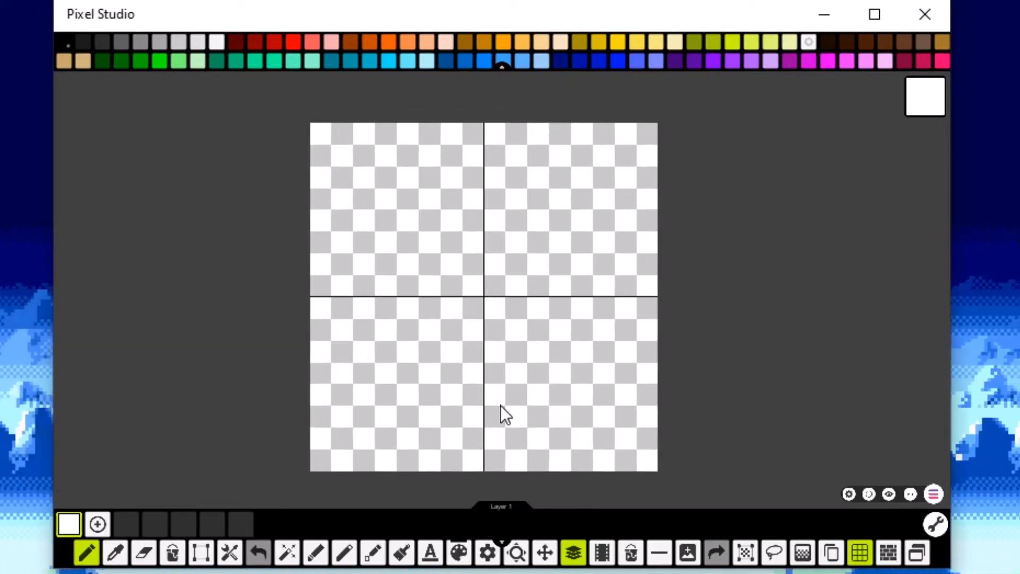
# Fill the entire blank canvas with dark red and return to the Pencil tool
pyautogui.click(231, 40)
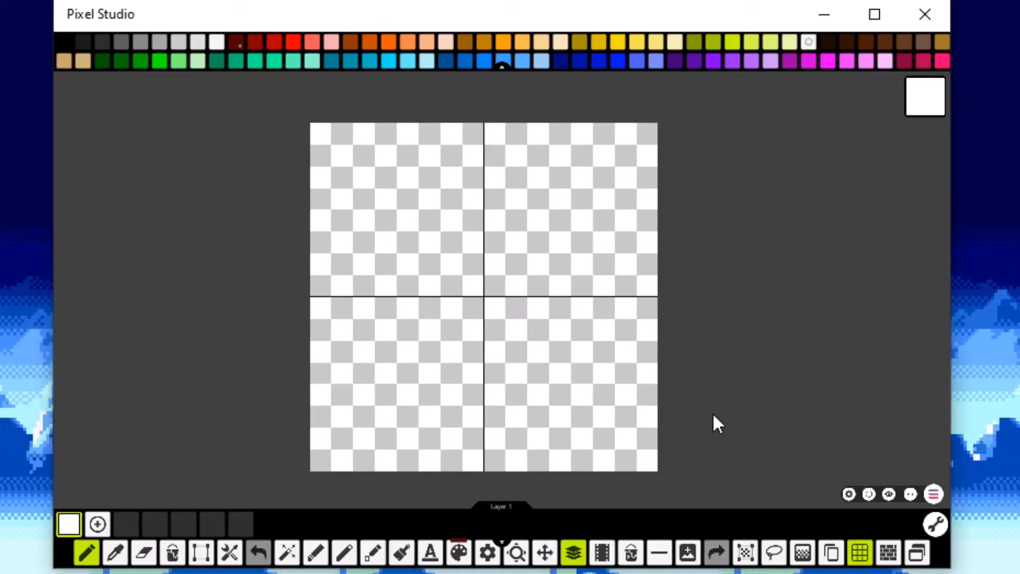
pyautogui.scroll(1, 712, 413)
pyautogui.scroll(-1, 528, 364)
pyautogui.scroll(1, 313, 200)
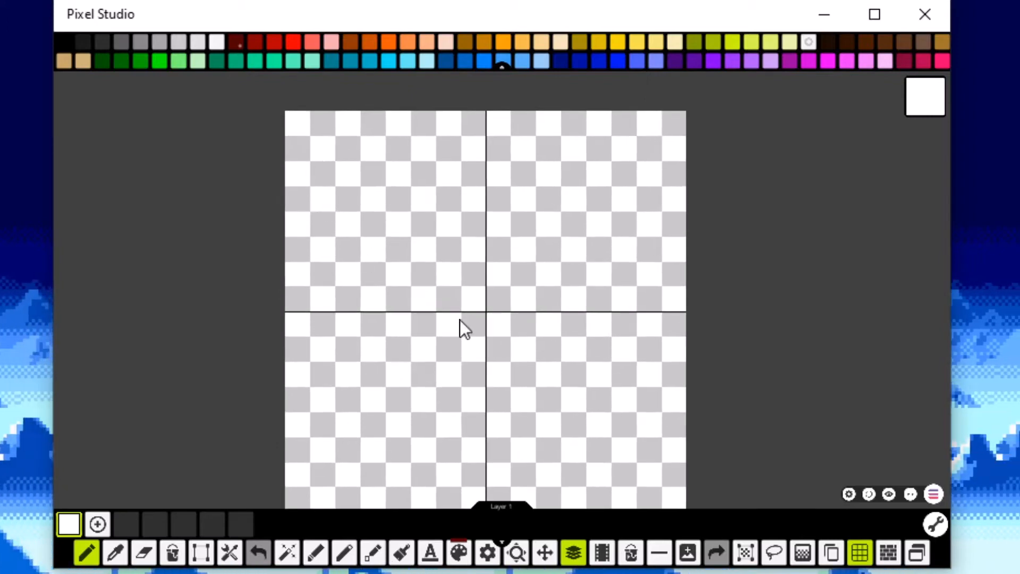
pyautogui.scroll(-1, 446, 205)
pyautogui.scroll(1, 476, 346)
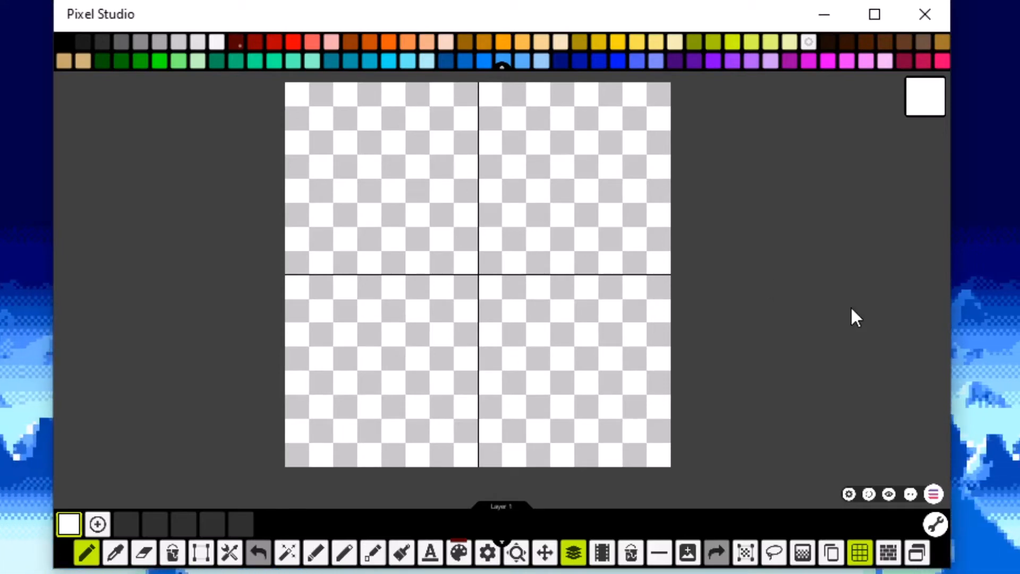
pyautogui.click(171, 551)
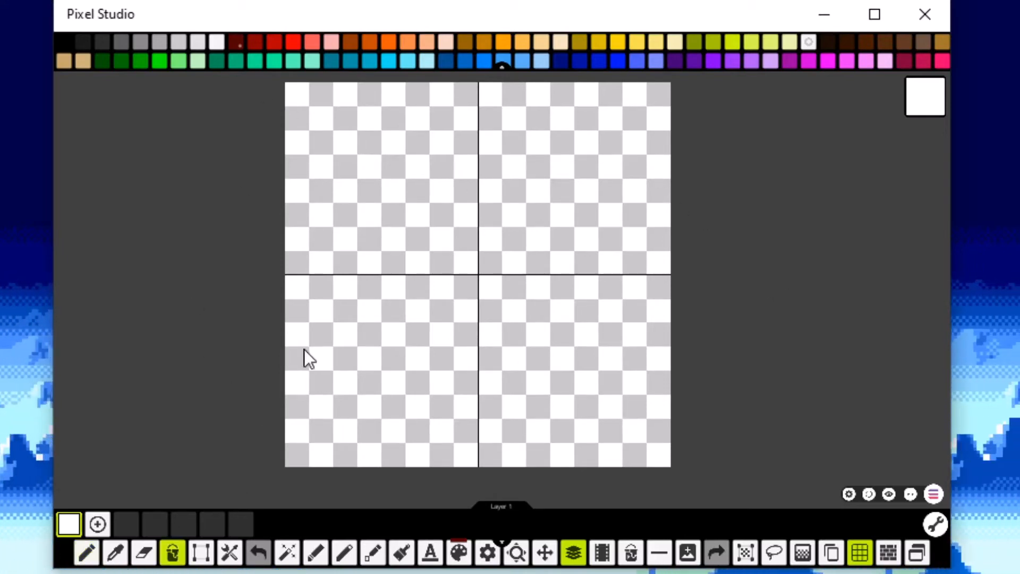
pyautogui.click(304, 350)
pyautogui.click(85, 556)
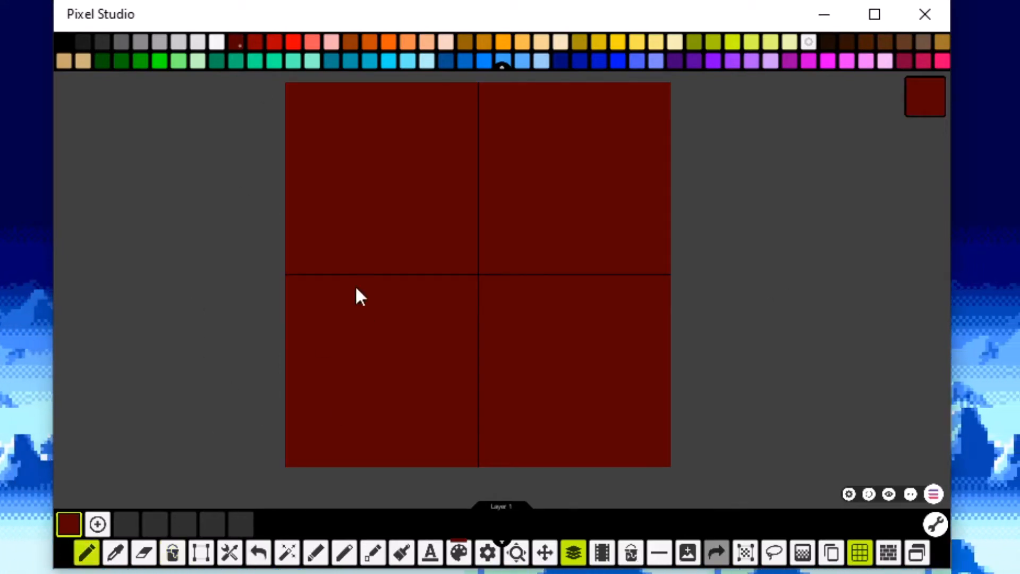
# Paint a bright red highlight along the texture's upper and left edges and fill the square inside with medium red
pyautogui.click(296, 46)
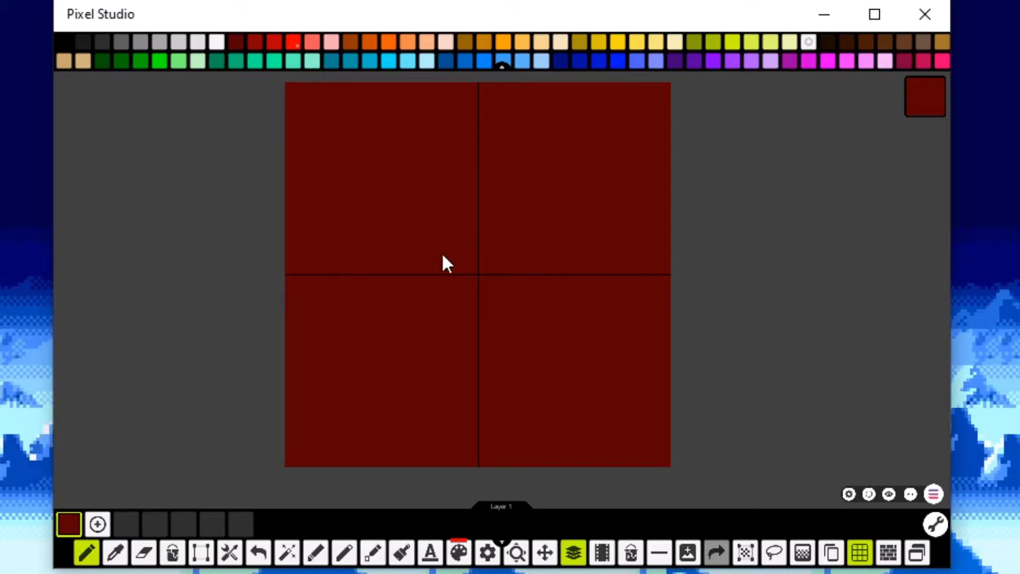
pyautogui.moveTo(638, 95)
pyautogui.mouseDown()
pyautogui.moveTo(428, 96)
pyautogui.moveTo(269, 150)
pyautogui.moveTo(264, 430)
pyautogui.mouseUp()
pyautogui.click(273, 43)
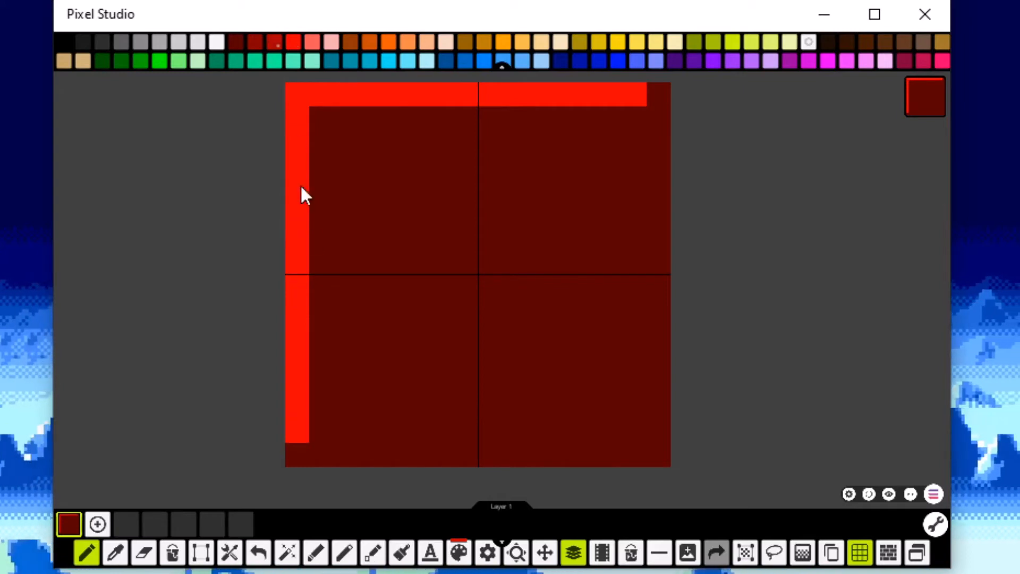
pyautogui.moveTo(381, 429); pyautogui.dragTo(580, 447)
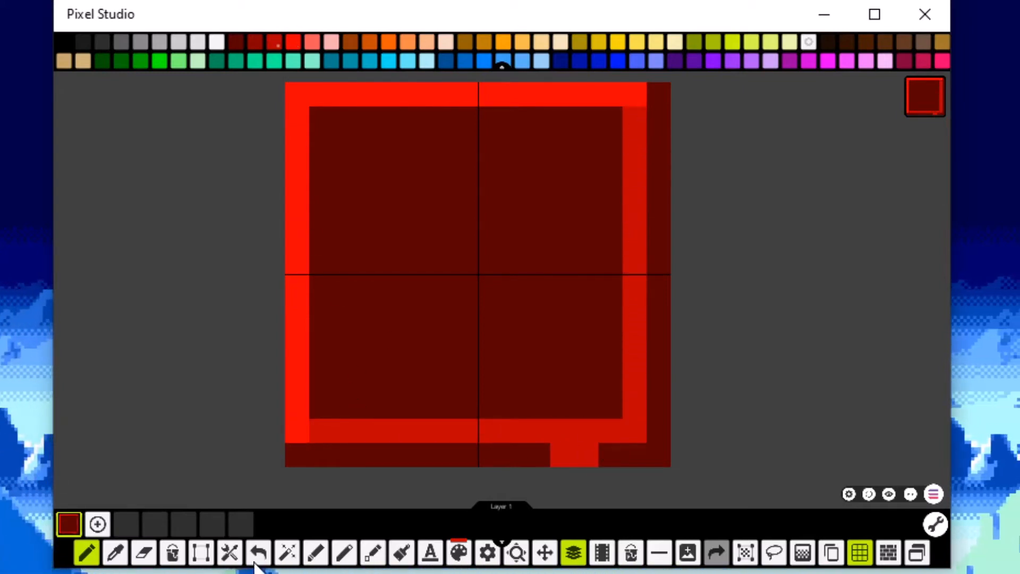
pyautogui.click(171, 552)
pyautogui.click(344, 367)
pyautogui.click(86, 553)
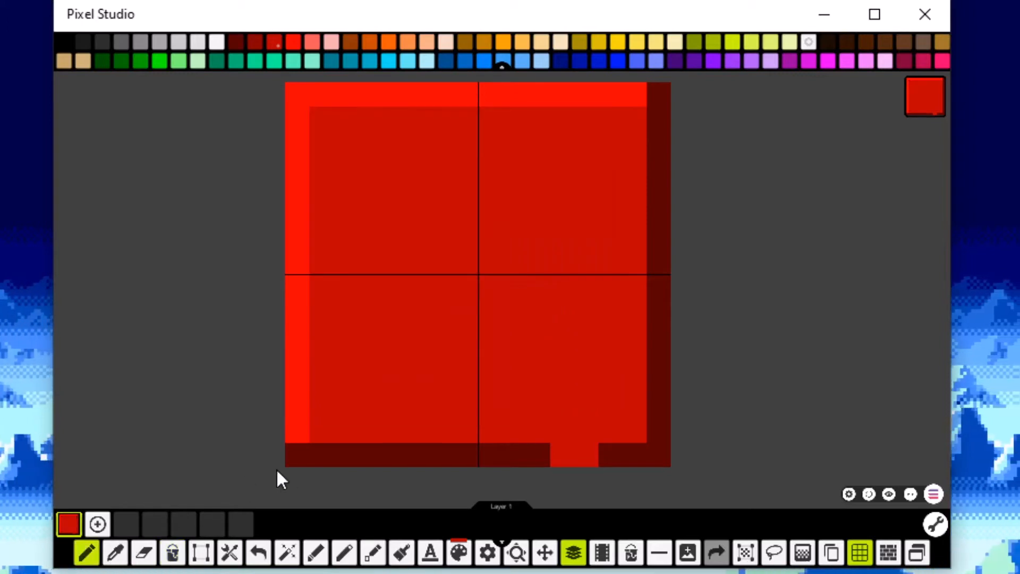
# Sample the dark red border colour and repaint the gaps in the texture's lower edge
pyautogui.click(124, 556)
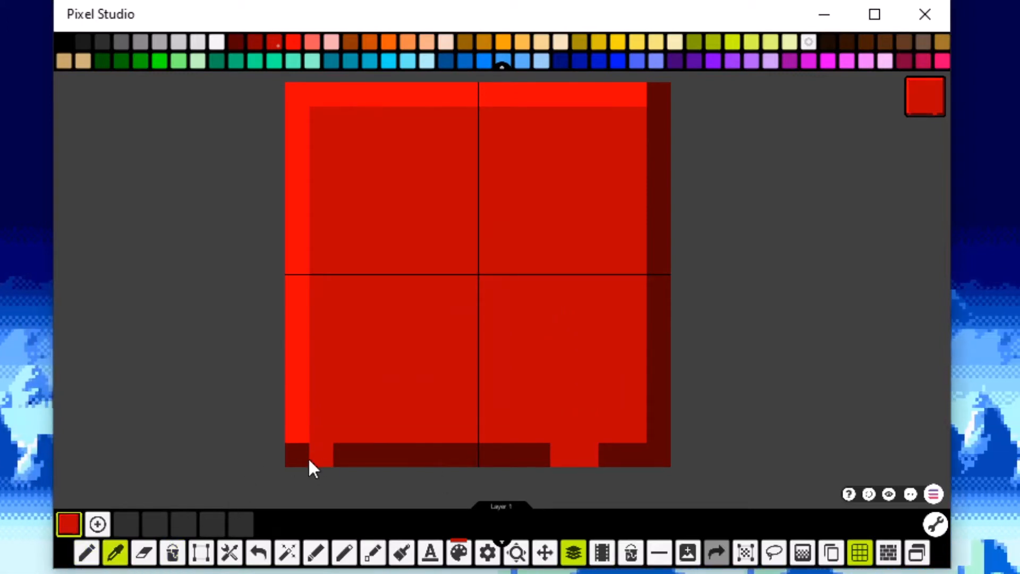
pyautogui.click(356, 449)
pyautogui.moveTo(322, 453); pyautogui.dragTo(638, 460)
pyautogui.scroll(-2, 691, 471)
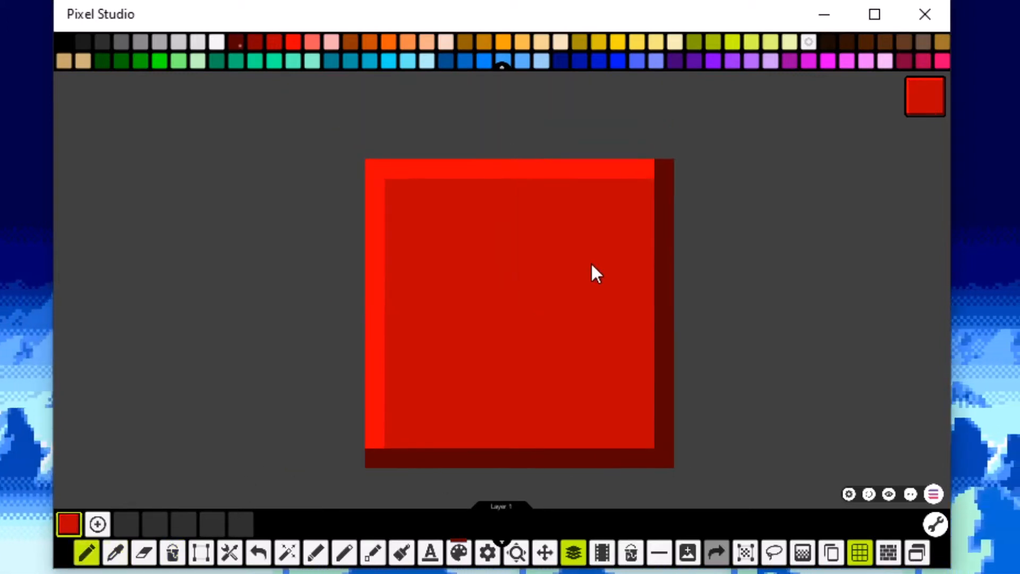
# Draw four single-pixel dark red rivets, one near each inner corner of the texture
pyautogui.scroll(3, 553, 330)
pyautogui.click(352, 448)
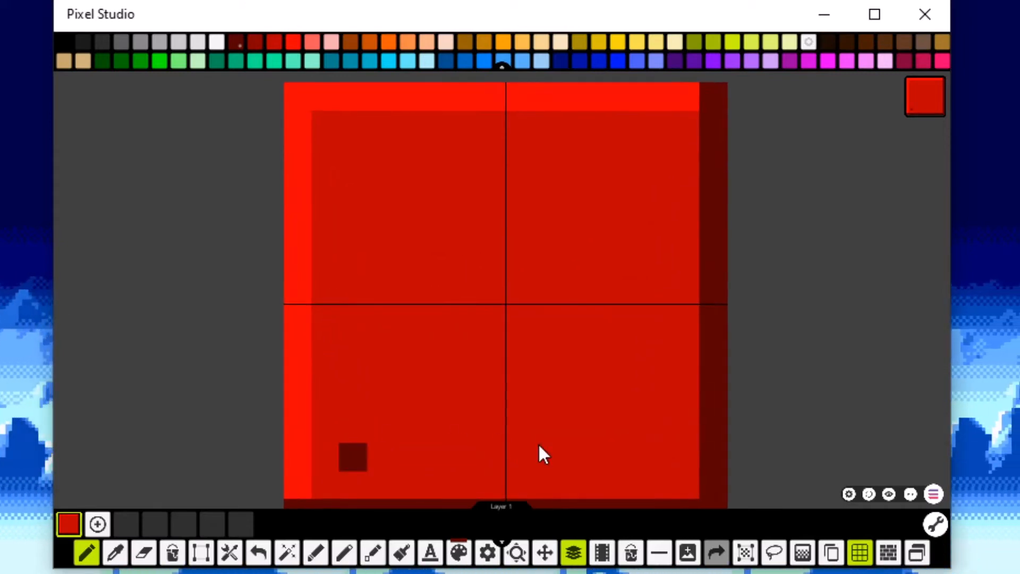
pyautogui.click(658, 458)
pyautogui.click(658, 153)
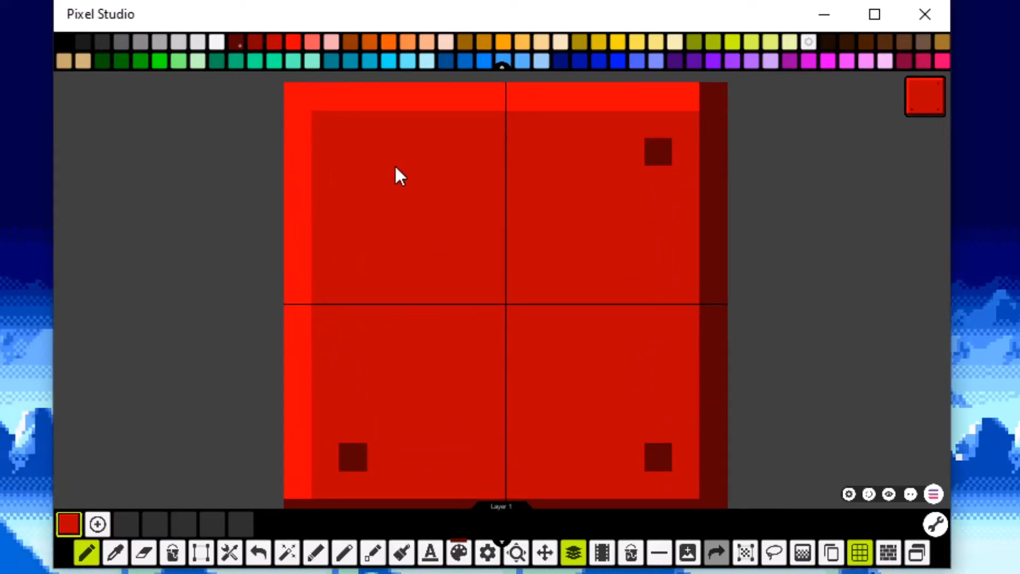
pyautogui.click(353, 152)
pyautogui.scroll(-2, 387, 174)
pyautogui.scroll(1, 439, 154)
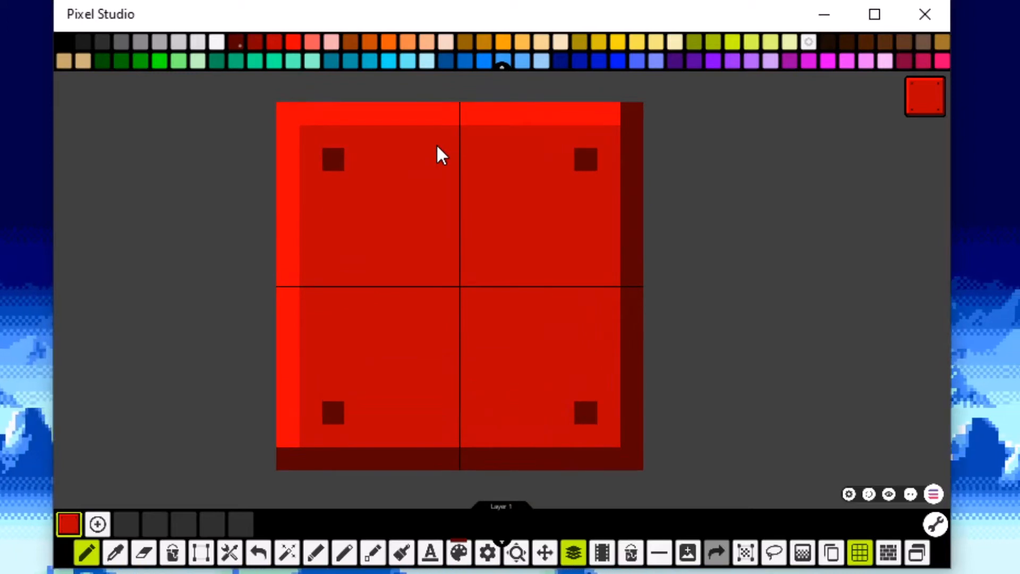
# Sample the bright red highlight, extend it into the texture's upper-right corner pixel, and activate the Selection tool
pyautogui.click(113, 558)
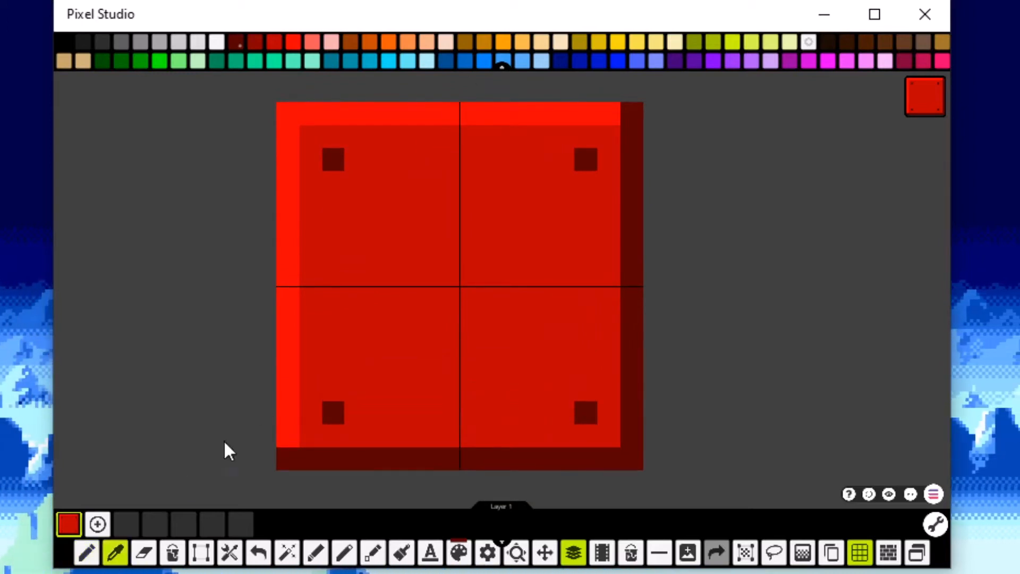
pyautogui.click(294, 407)
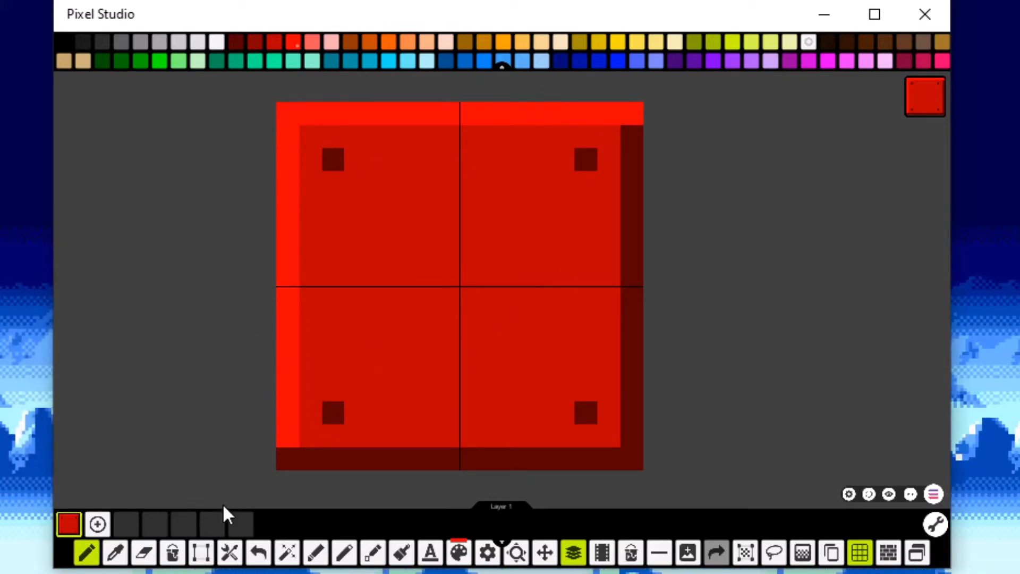
pyautogui.click(201, 553)
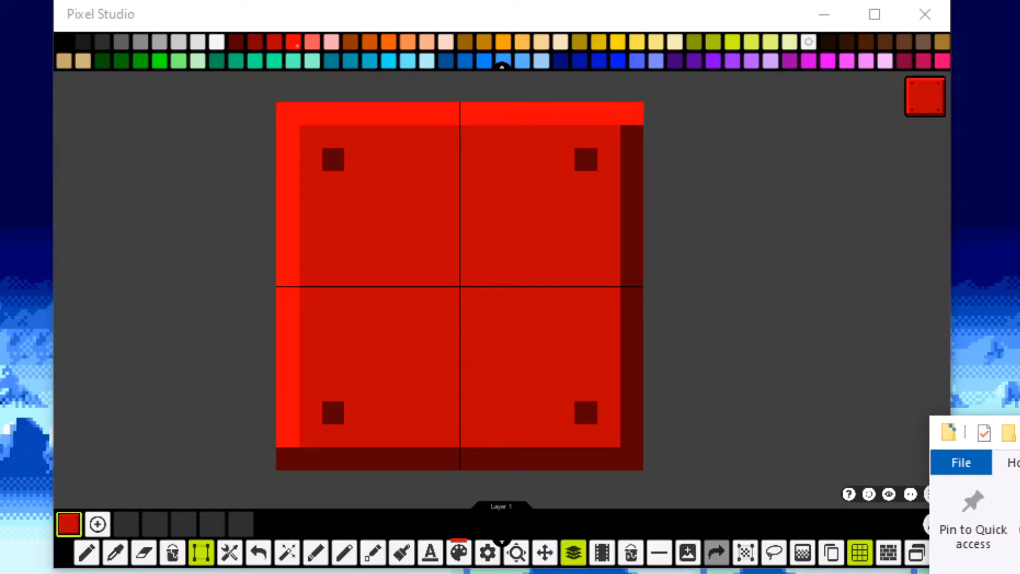
# Bring up the block folder window and move the my1_build_wall 12.png image from the desktop into it
pyautogui.moveTo(1009, 432); pyautogui.dragTo(463, 20)
pyautogui.moveTo(1019, 31); pyautogui.dragTo(952, 10)
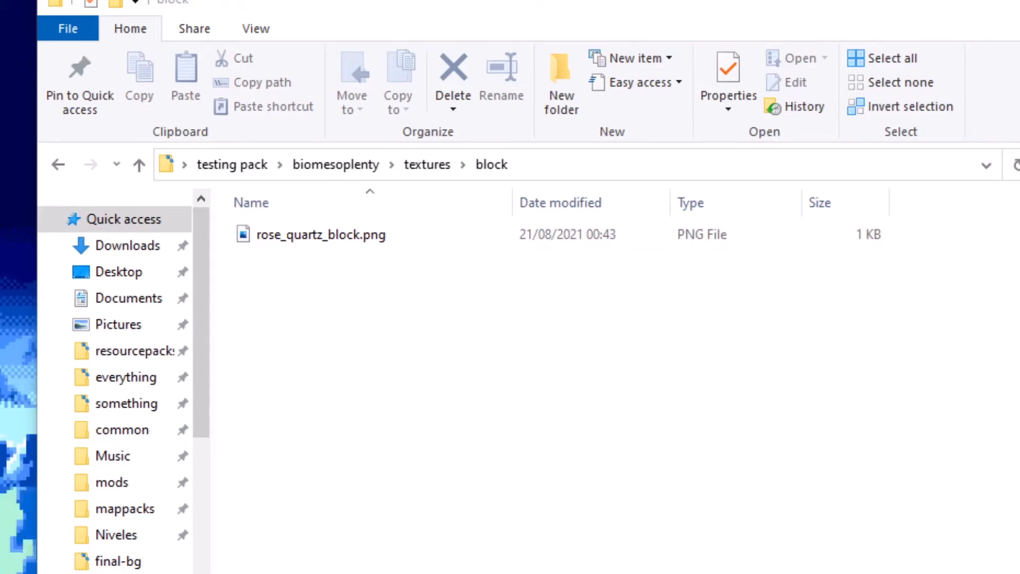
pyautogui.moveTo(933, 18); pyautogui.dragTo(1019, 439)
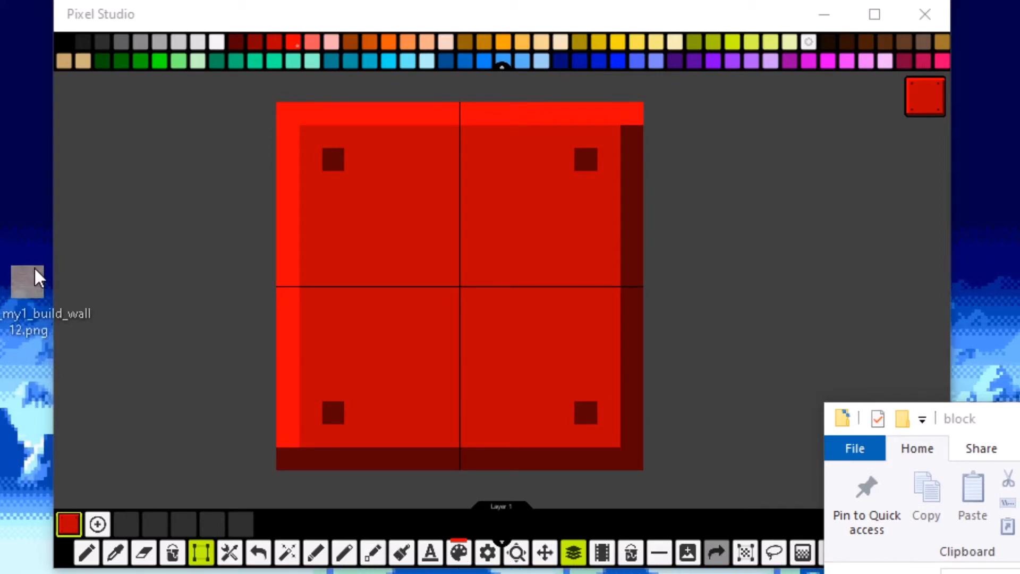
pyautogui.moveTo(35, 269); pyautogui.dragTo(1019, 552)
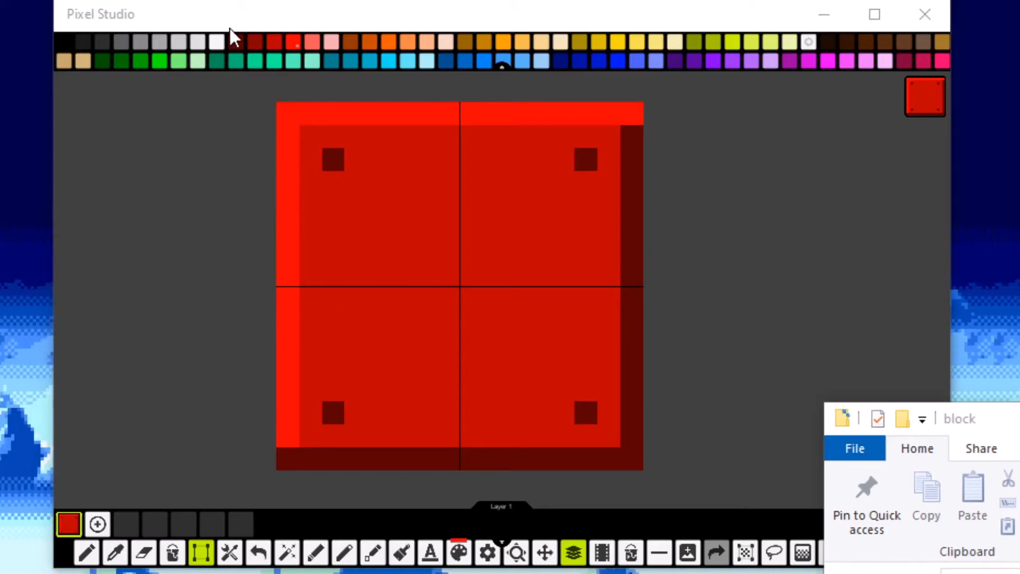
# Save the 16x16 texture at x1 size as the PNG file rose_quartz_block on the desktop, and clear the image editor away
pyautogui.moveTo(305, 28); pyautogui.dragTo(1019, 297)
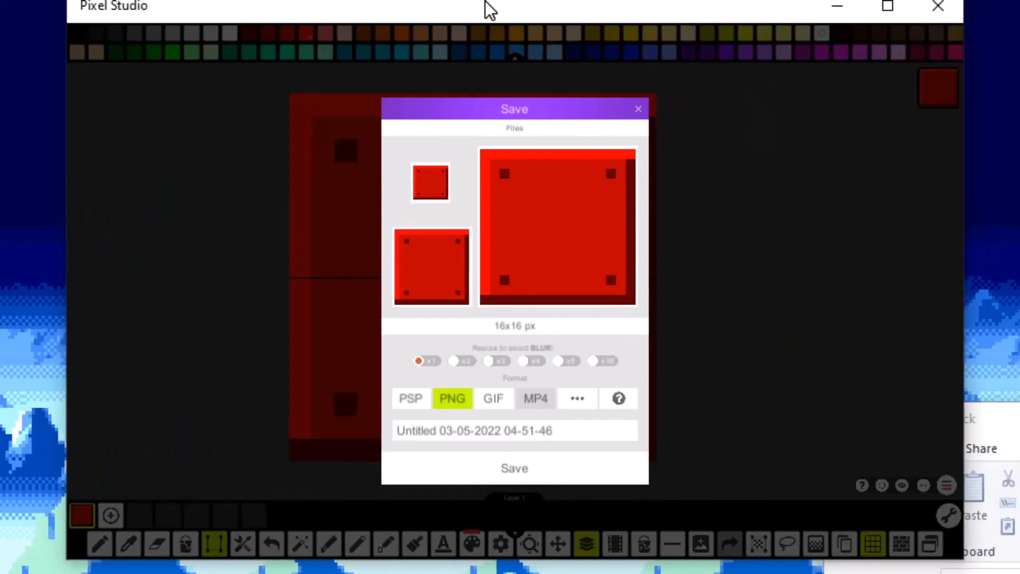
pyautogui.moveTo(485, 1); pyautogui.dragTo(459, 11)
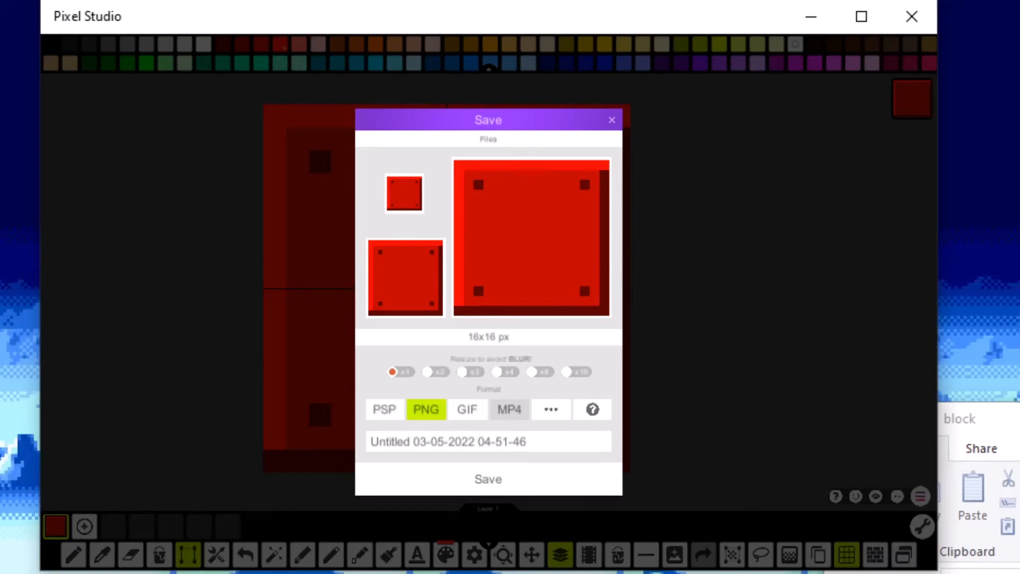
pyautogui.moveTo(1019, 427); pyautogui.dragTo(1019, 520)
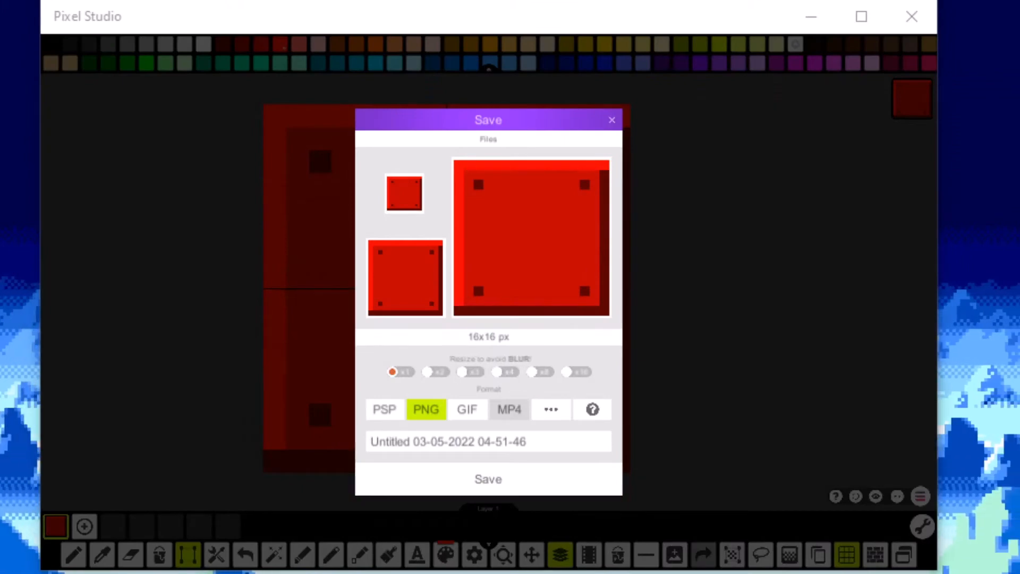
pyautogui.moveTo(484, 21); pyautogui.dragTo(468, 573)
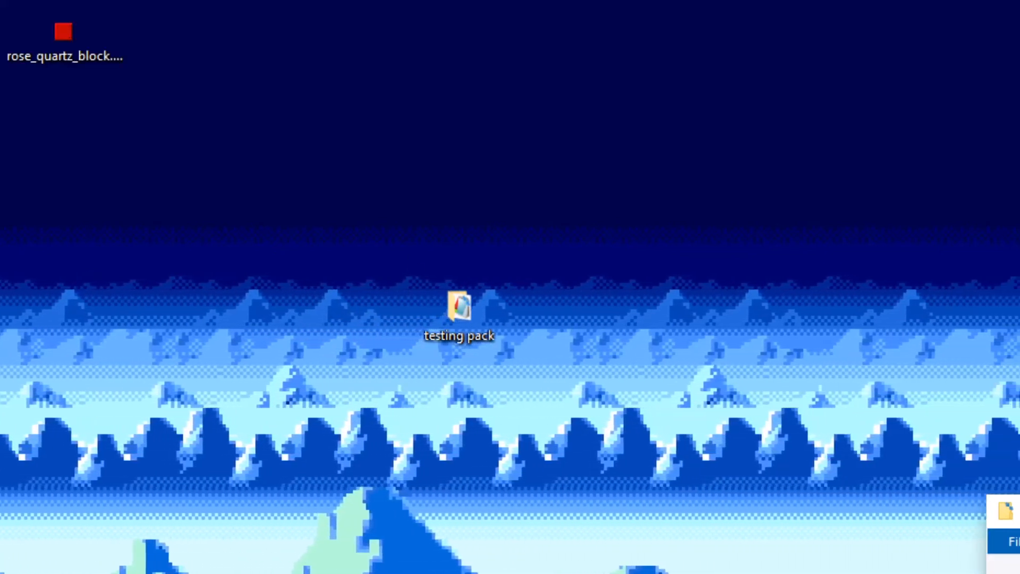
# Move rose_quartz_block.png from the desktop into the pack's block folder, replacing the existing file
pyautogui.moveTo(1017, 518); pyautogui.dragTo(441, 160)
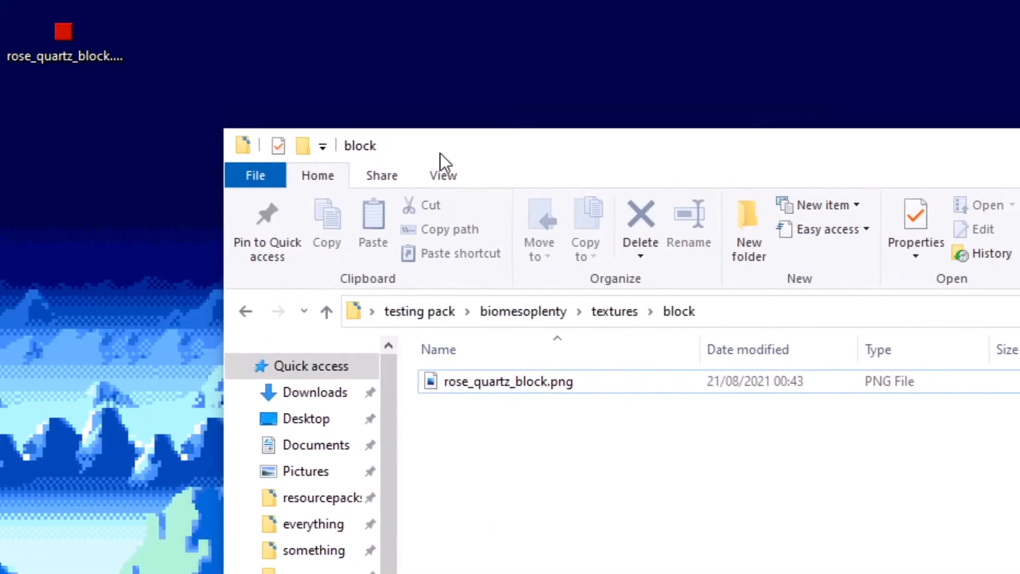
pyautogui.click(111, 57)
pyautogui.moveTo(57, 45); pyautogui.dragTo(750, 492)
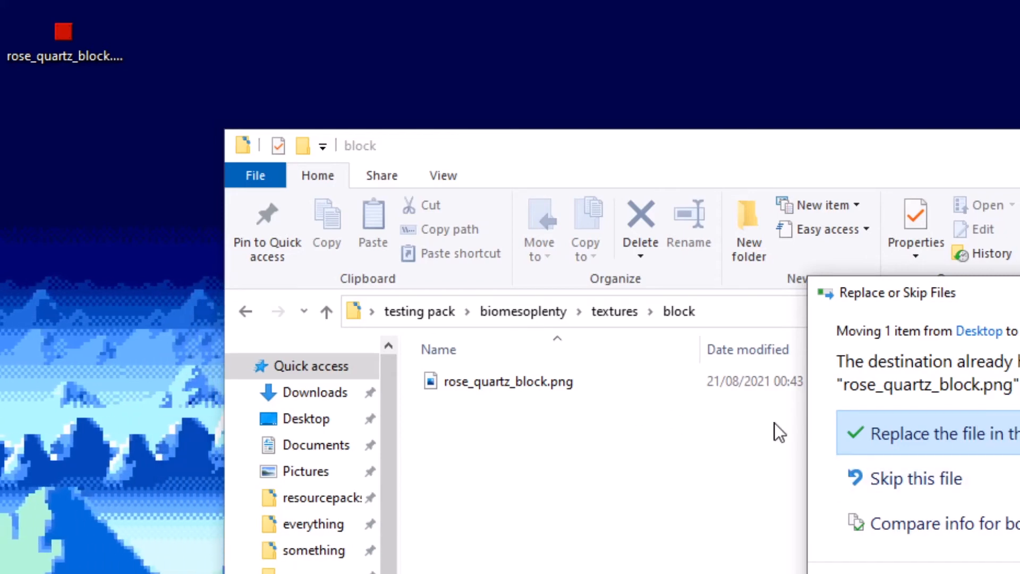
pyautogui.click(973, 429)
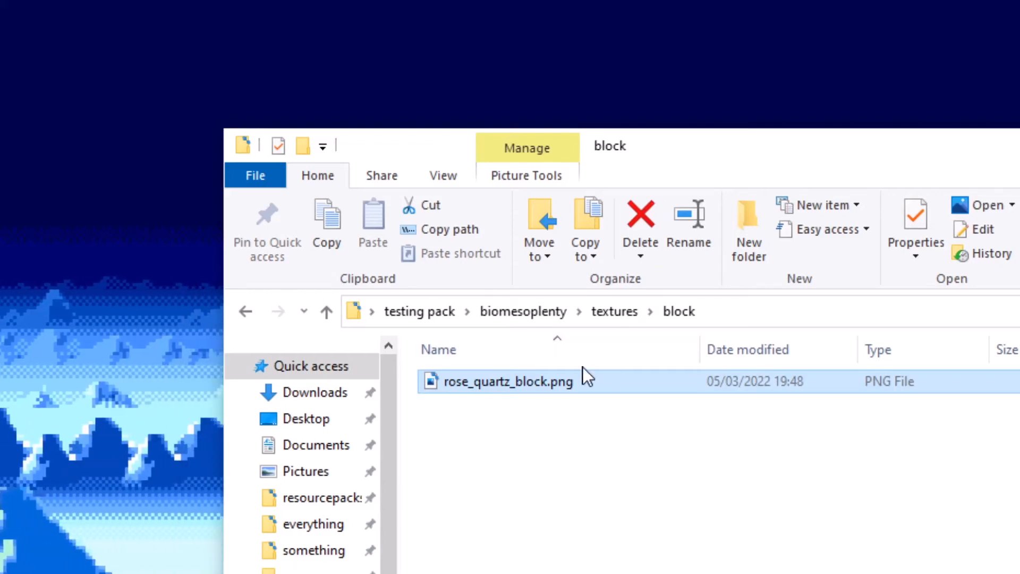
# View the replaced rose_quartz_block.png enlarged in the photo viewer to check the new texture
pyautogui.doubleClick(578, 380)
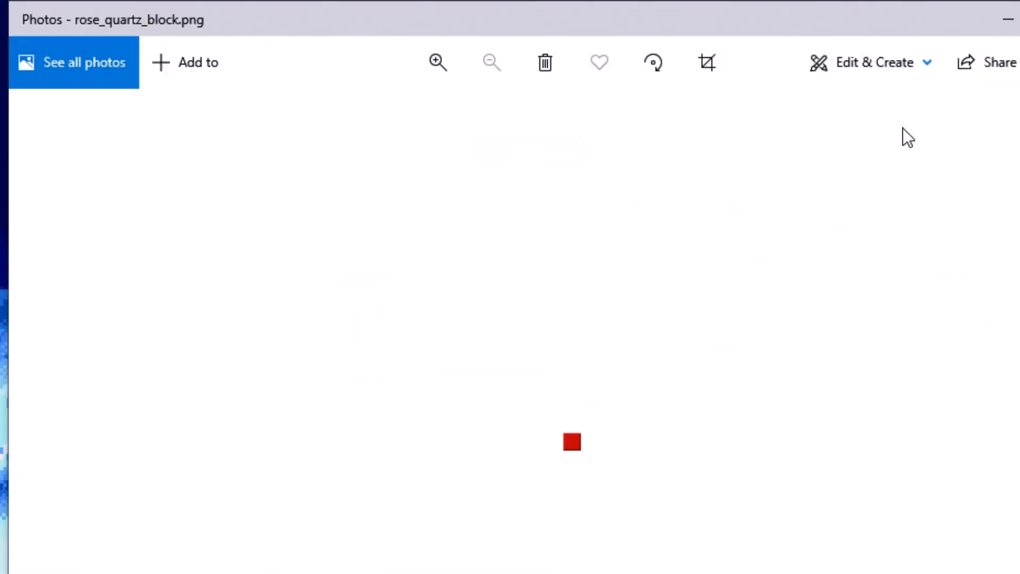
pyautogui.scroll(8, 535, 511)
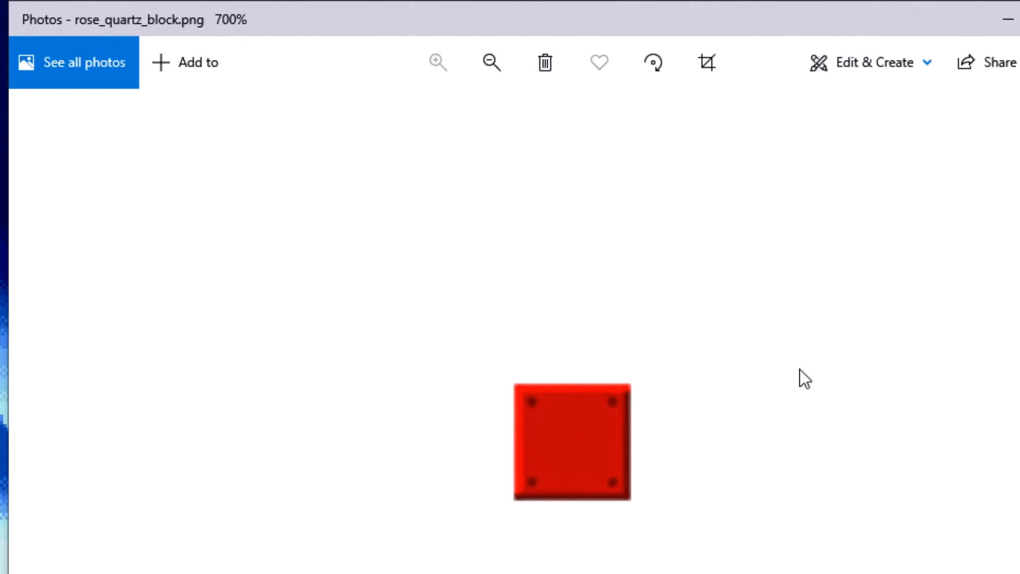
pyautogui.hotkey('alt', 'F4')
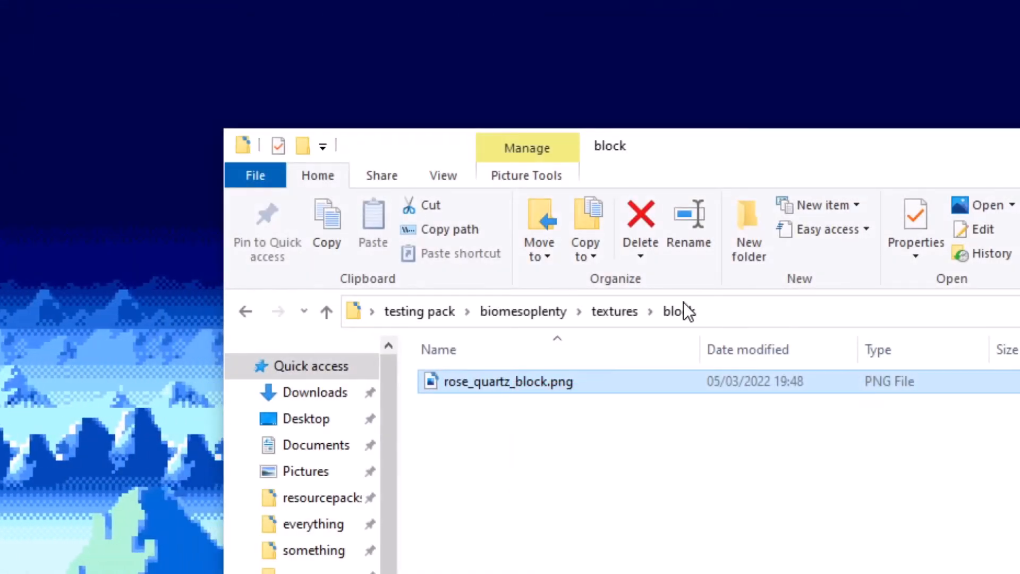
# Copy rose_quartz_block.png from the block folder into the root of the testing pack folder
pyautogui.click(433, 313)
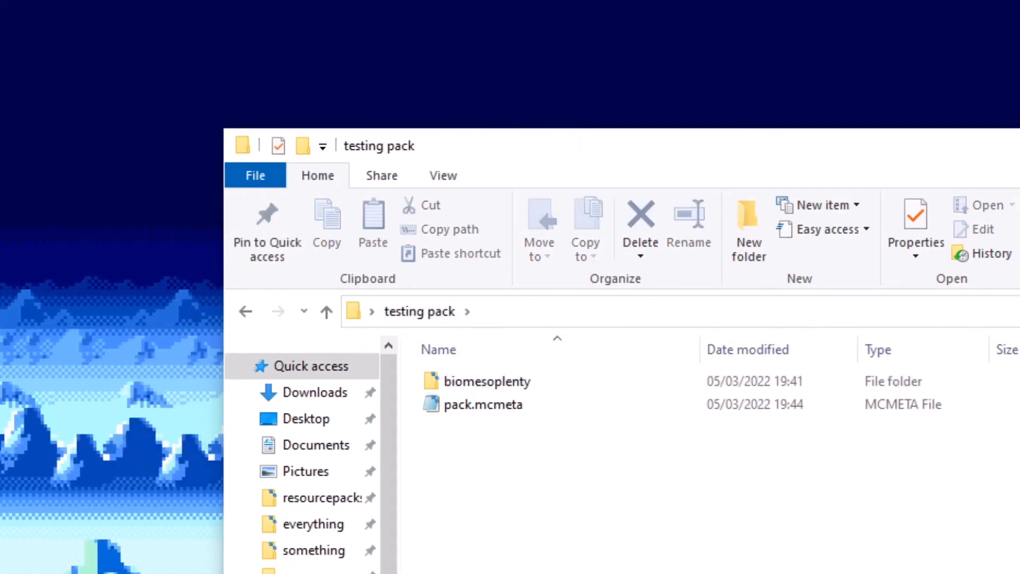
pyautogui.click(493, 381)
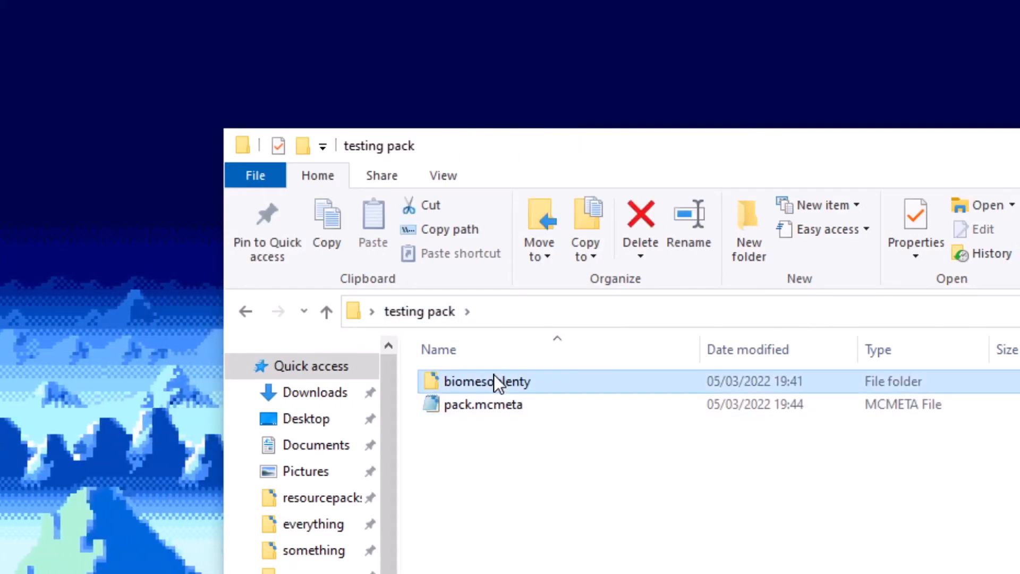
pyautogui.doubleClick(493, 380)
pyautogui.doubleClick(493, 381)
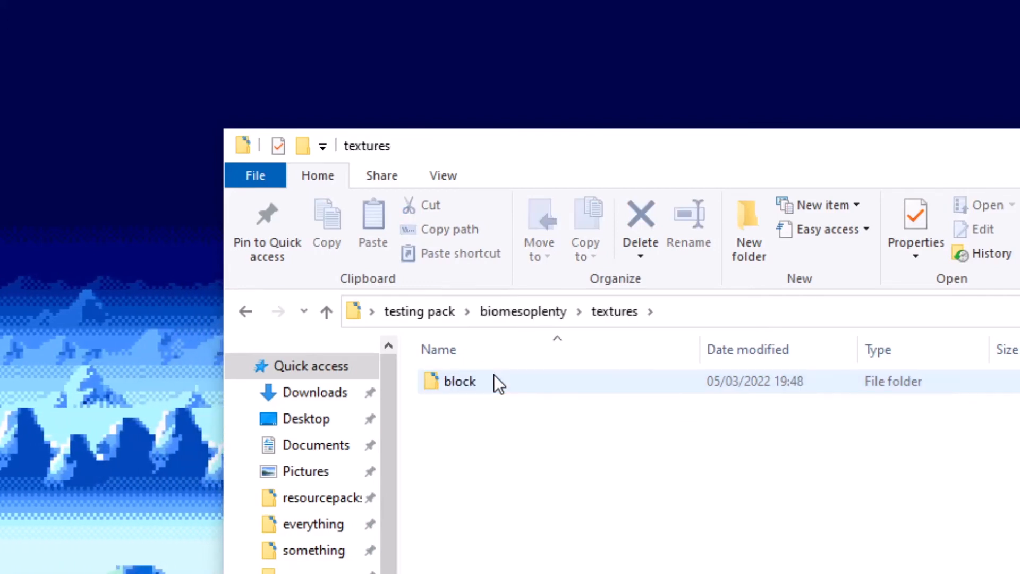
pyautogui.doubleClick(493, 380)
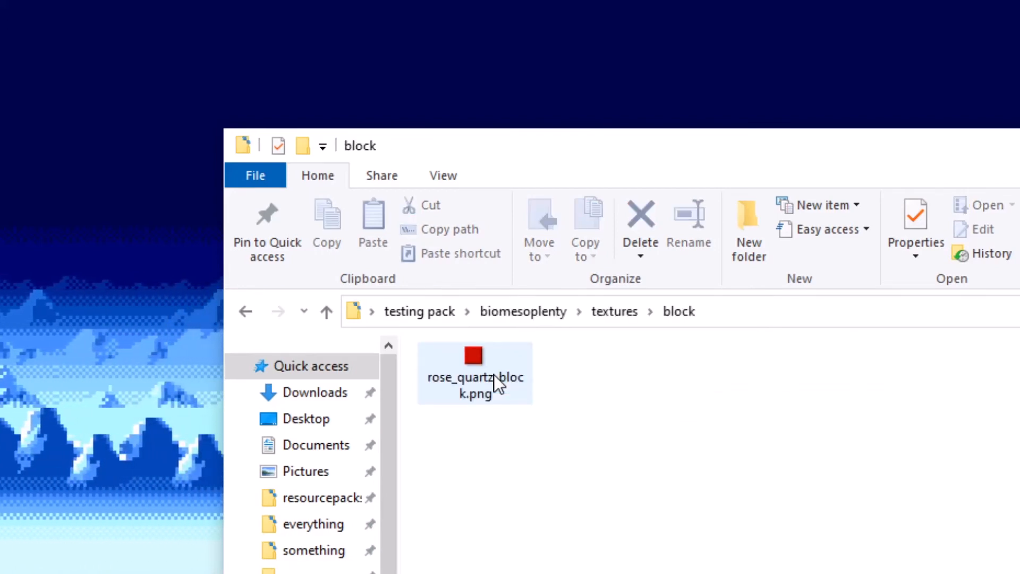
pyautogui.click(493, 374)
pyautogui.click(430, 317)
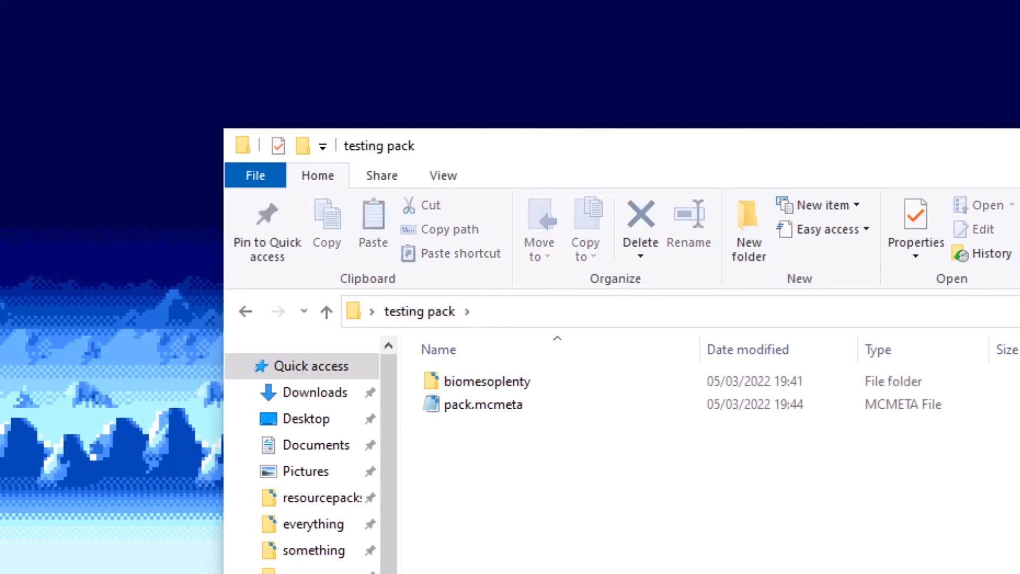
pyautogui.hotkey('ctrl', 'v')
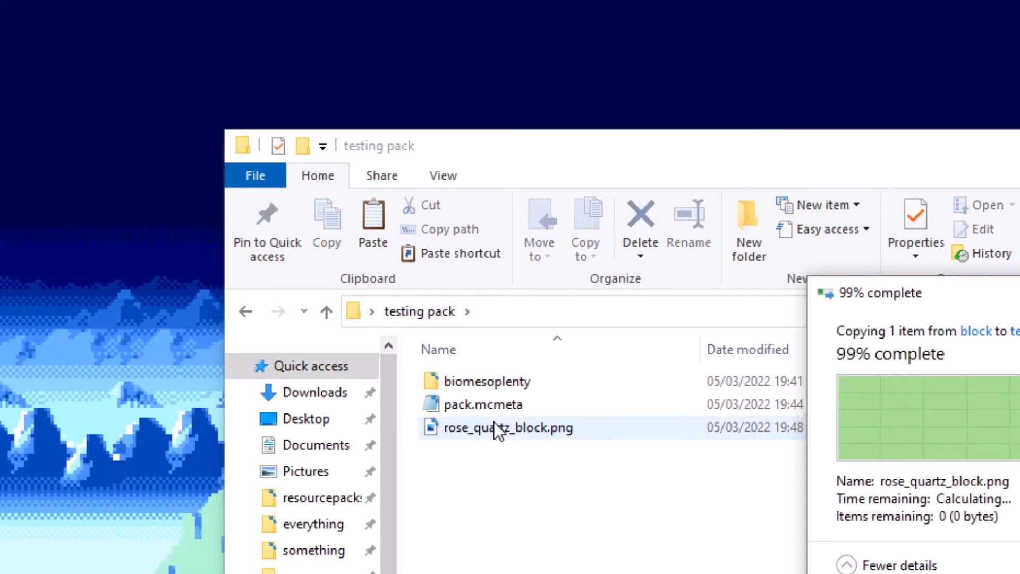
# Rename the copied image in the testing pack root as pack.png
pyautogui.rightClick(499, 424)
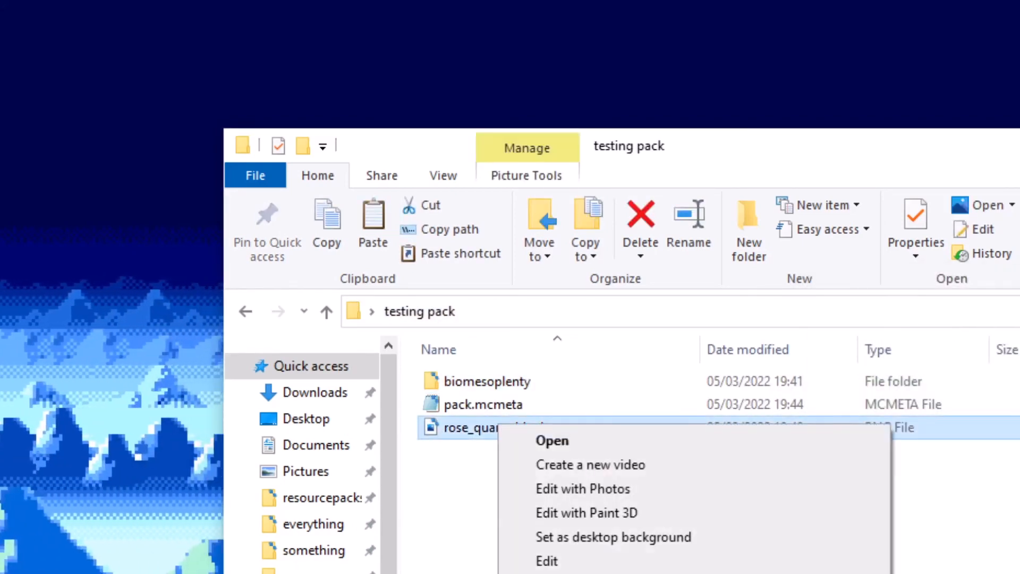
pyautogui.press('m')
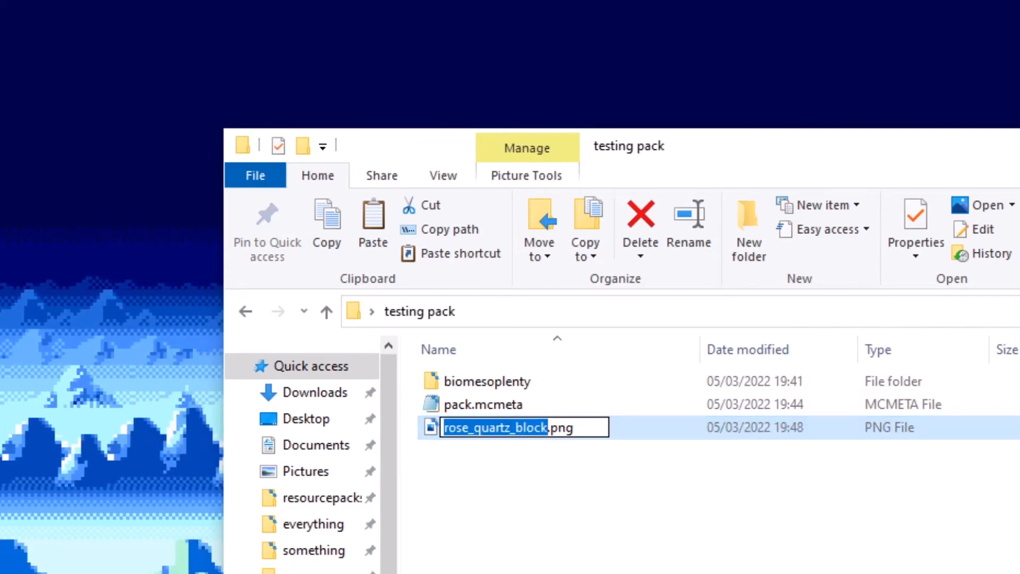
pyautogui.write('pac')
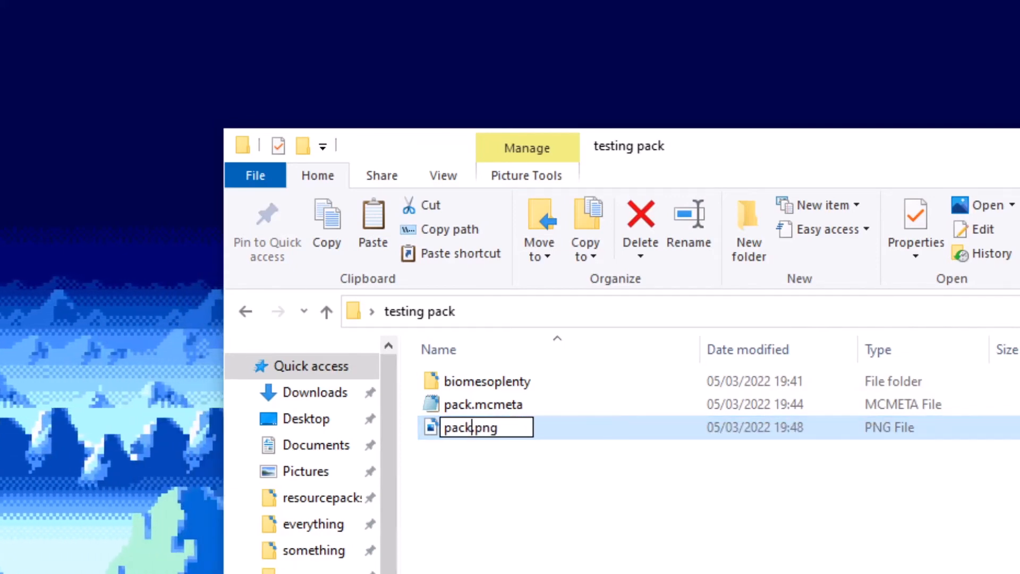
pyautogui.press('Return')
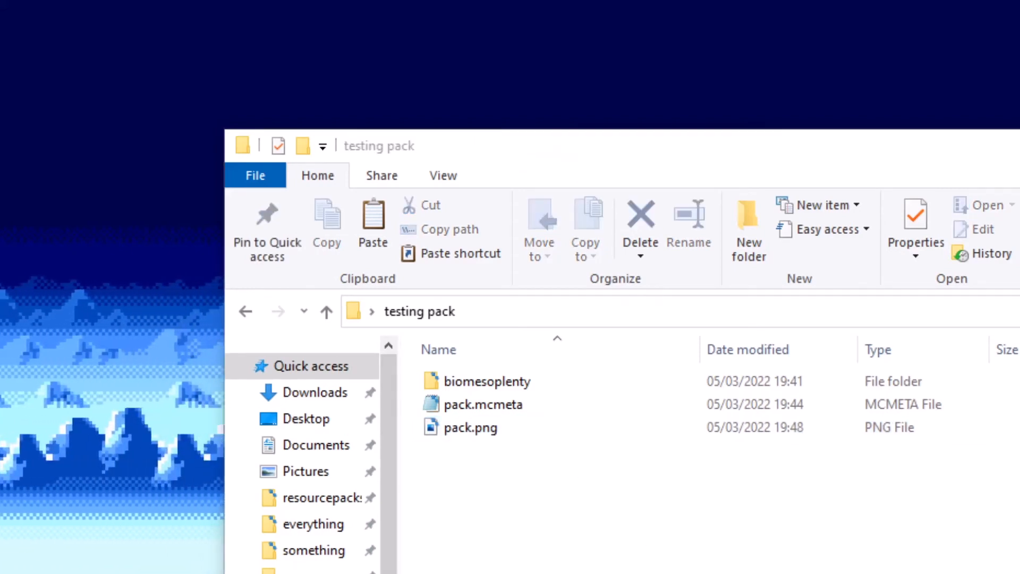
# Switch to the Minecraft window and open the resource pack selection through the game options
pyautogui.moveTo(1019, 329); pyautogui.dragTo(636, 53)
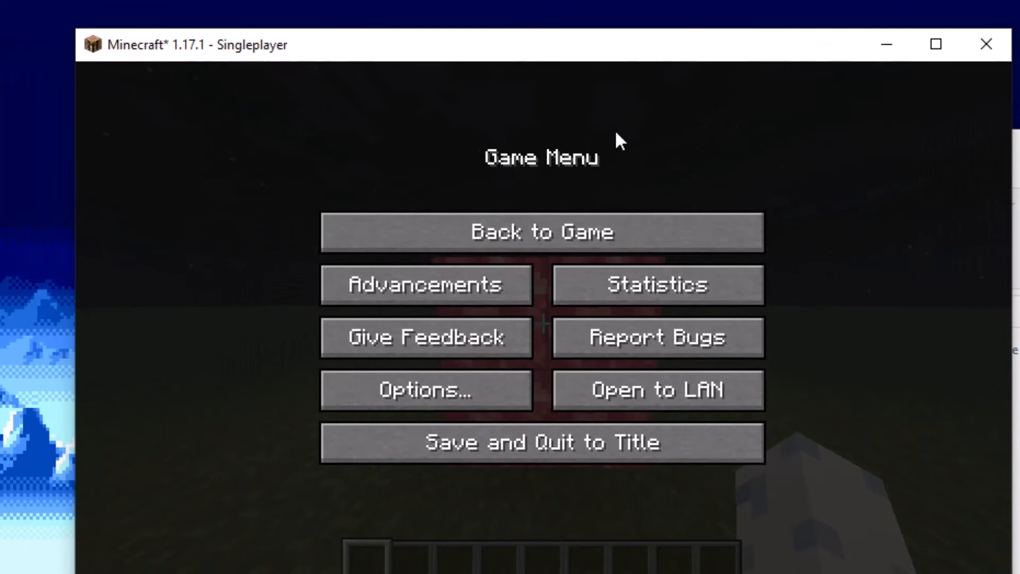
pyautogui.click(422, 378)
pyautogui.click(320, 422)
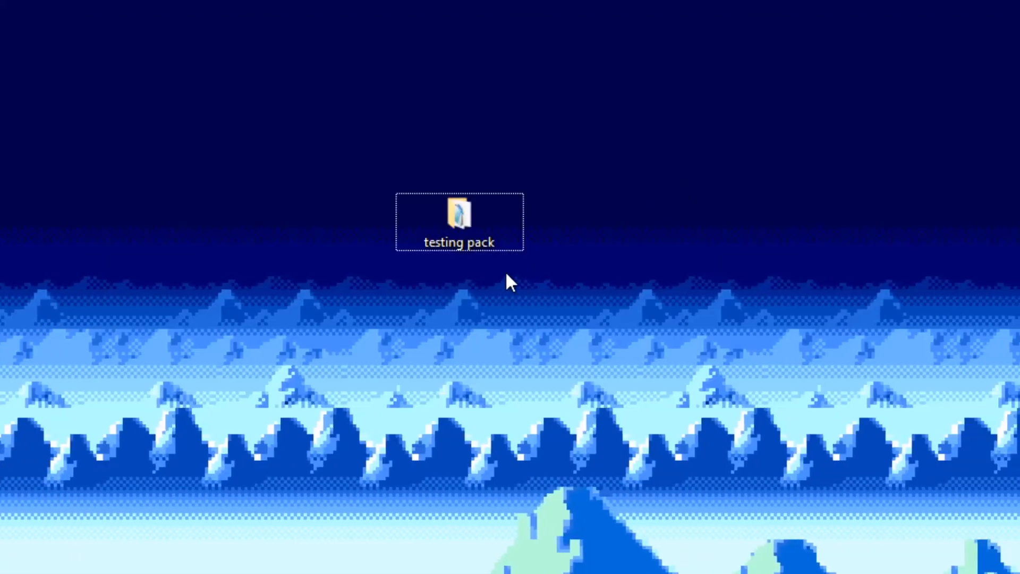
# Create a folder named assets in the testing pack folder and move the biomesoplenty folder into it
pyautogui.doubleClick(467, 221)
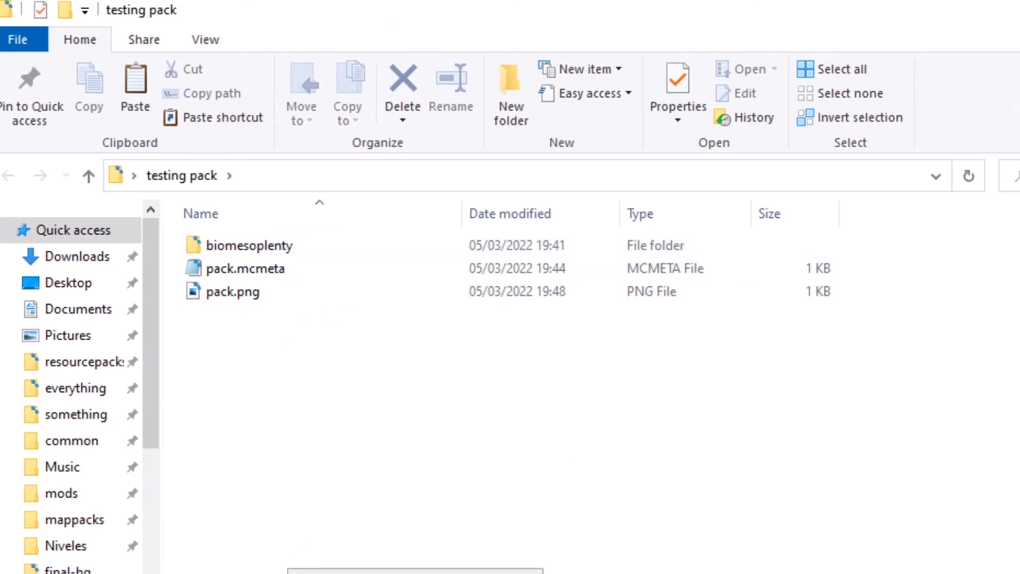
pyautogui.hotkey('ctrl', 'shift', 'n')
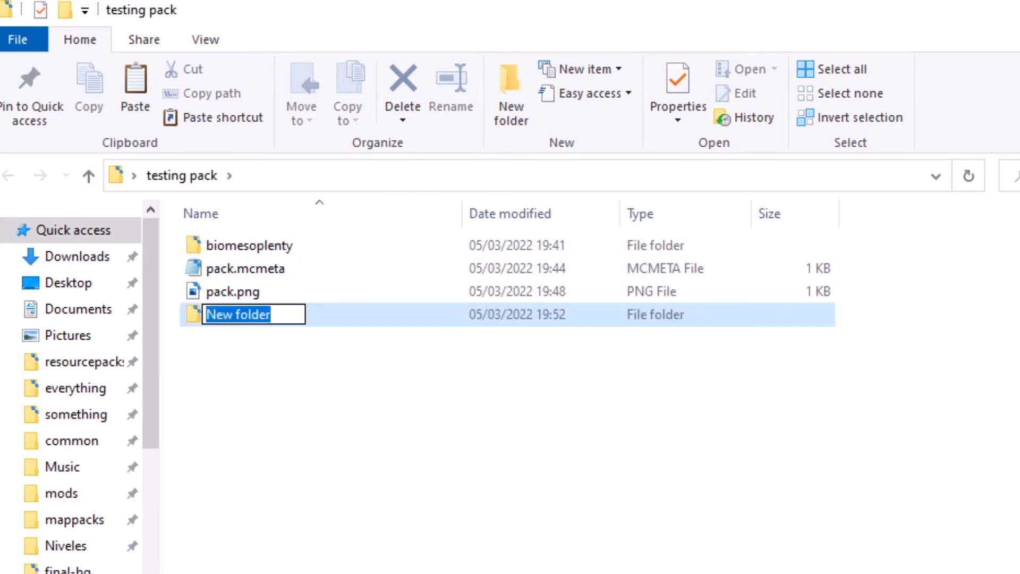
pyautogui.write('assets')
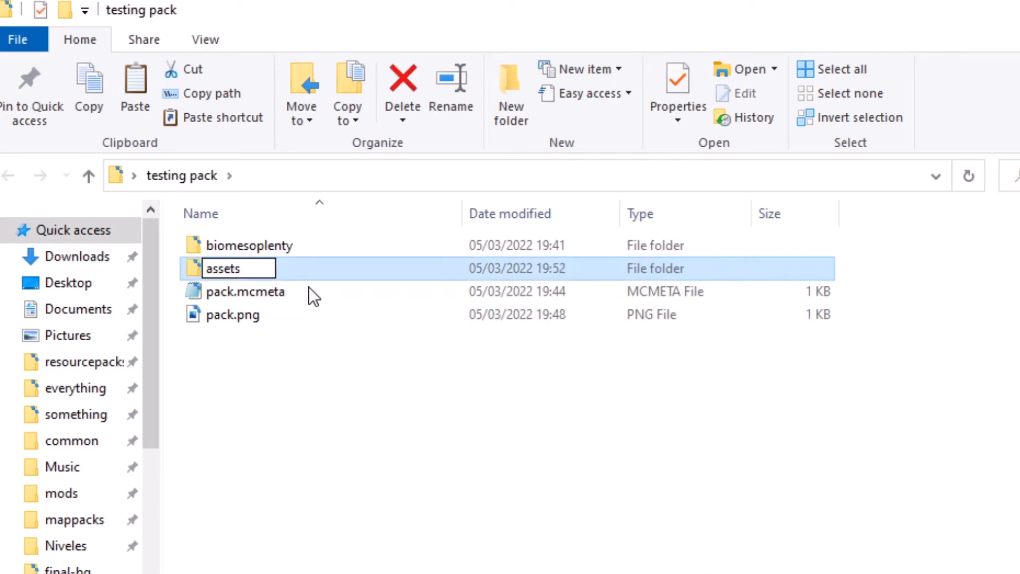
pyautogui.click(264, 228)
pyautogui.click(249, 254)
pyautogui.moveTo(335, 244); pyautogui.dragTo(259, 269)
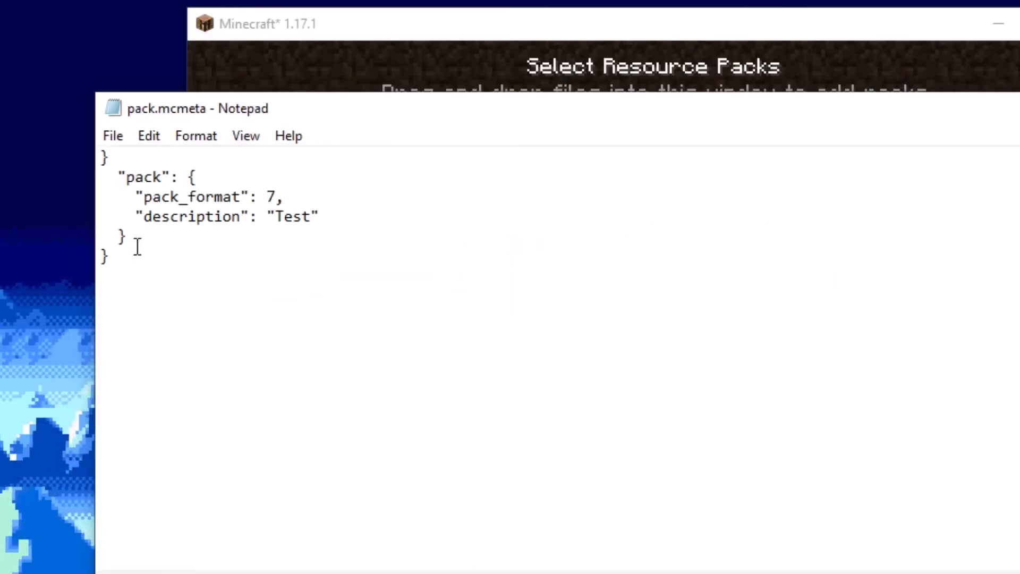
pyautogui.click(162, 239)
pyautogui.write(',')
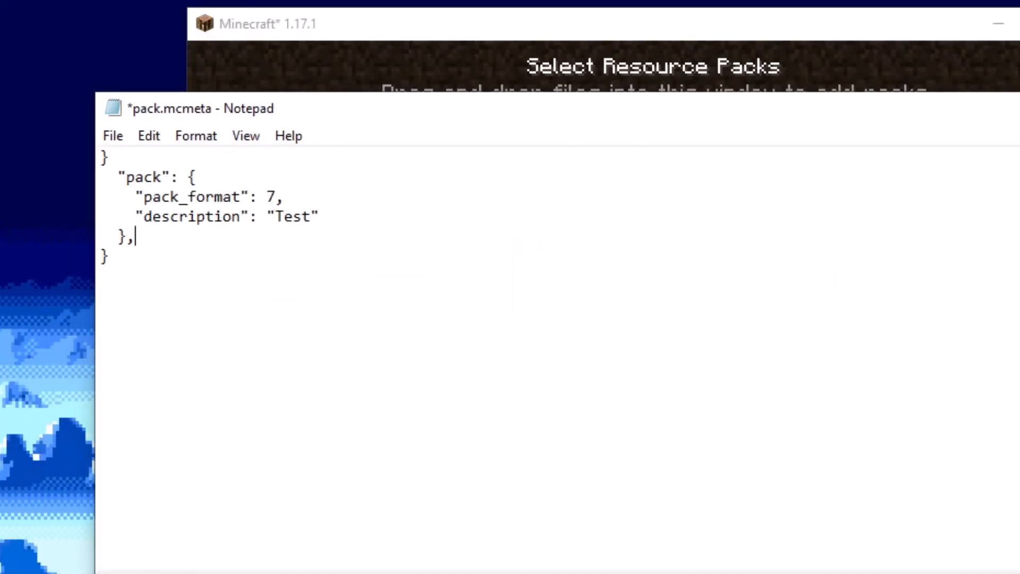
pyautogui.press('BackSpace')
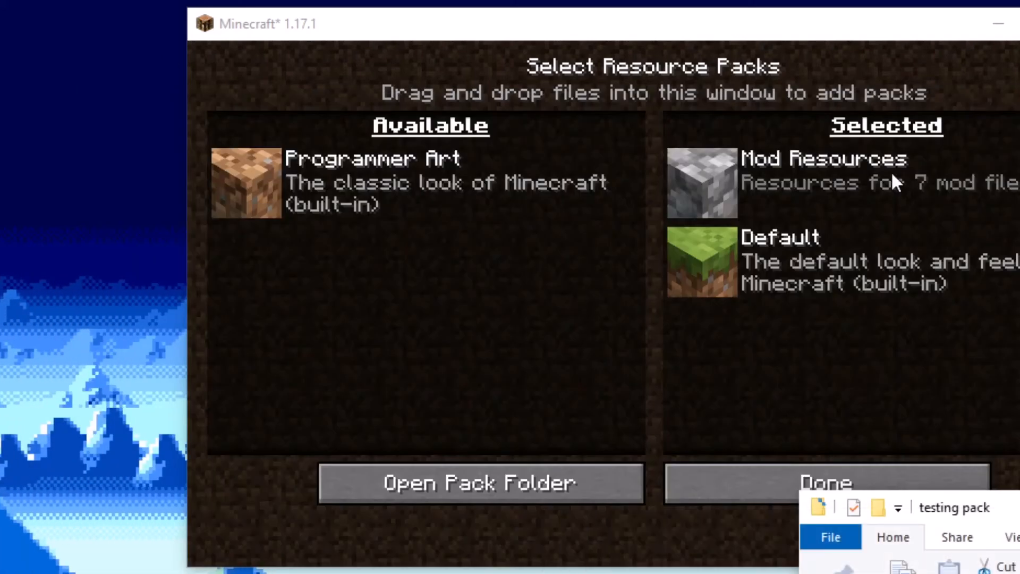
# Leave and reopen Minecraft's resource pack selection to check for the testing pack
pyautogui.click(521, 381)
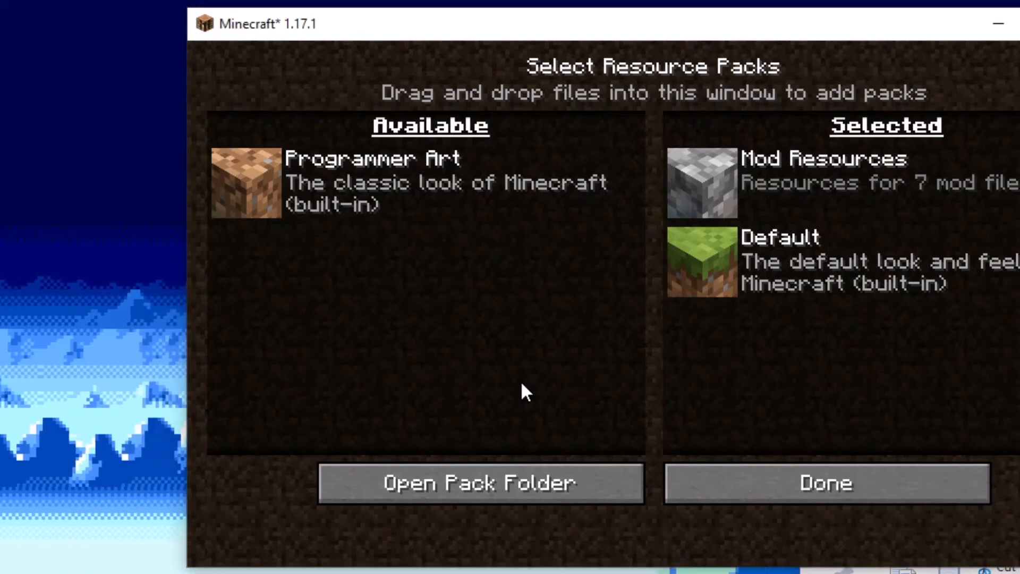
pyautogui.click(782, 492)
pyautogui.click(586, 410)
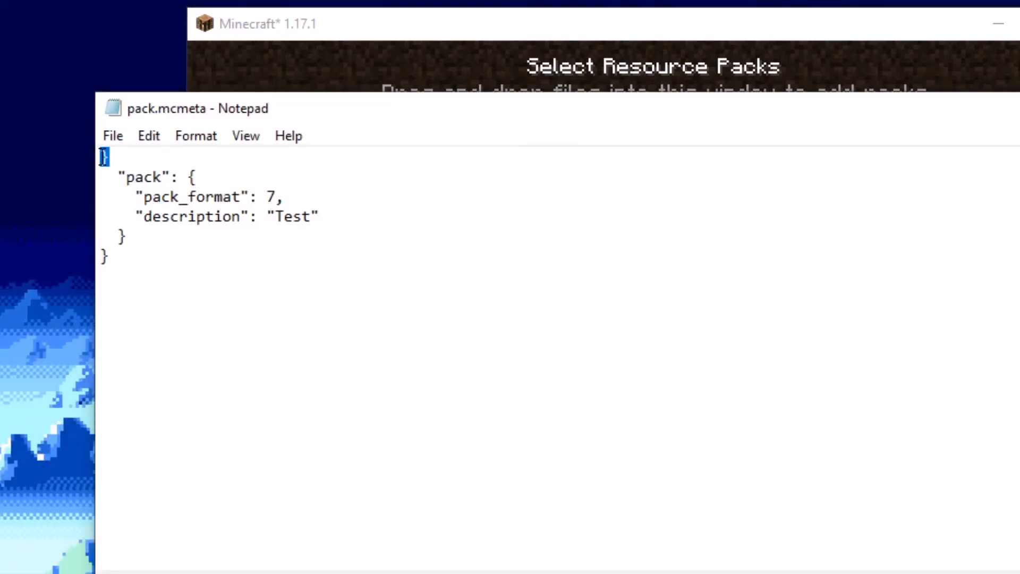
# Replace the wrong brace on the first line of pack.mcmeta with an opening brace { and save the file
pyautogui.write('{')
pyautogui.hotkey('ctrl', 's')
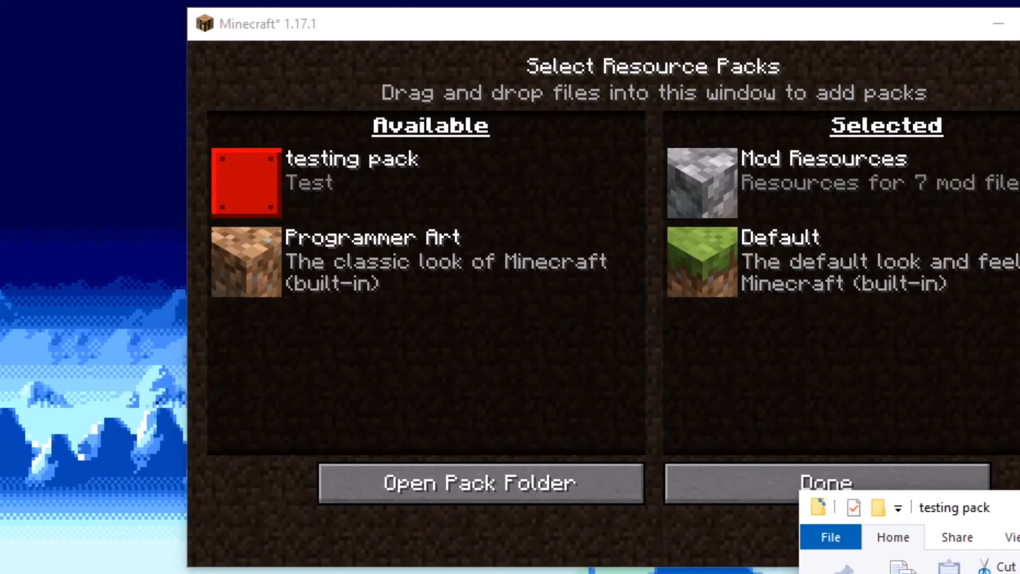
# Move testing pack to the selected resource packs in Minecraft and apply the selection
pyautogui.moveTo(1010, 508); pyautogui.dragTo(1019, 515)
pyautogui.moveTo(462, 203)
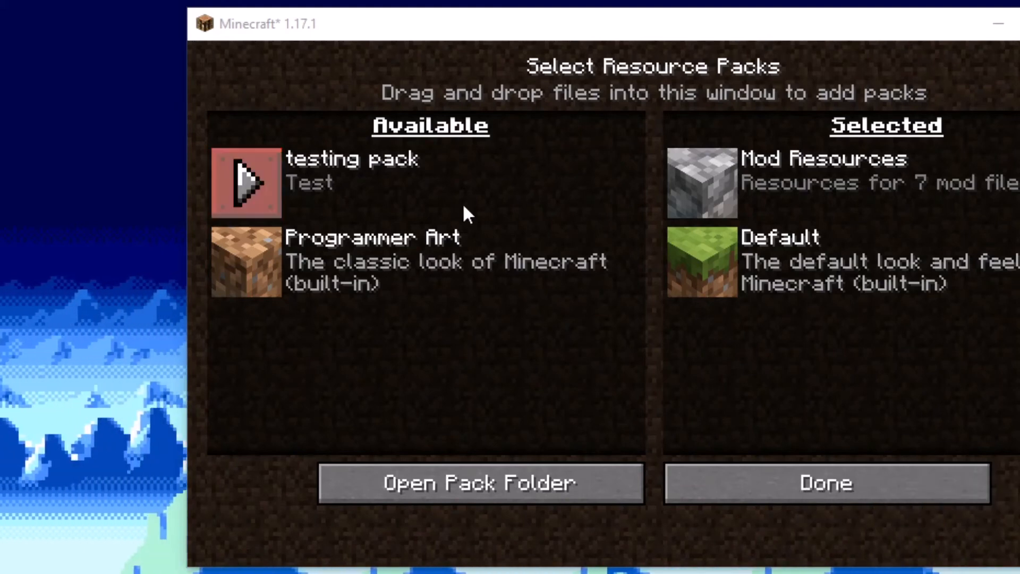
pyautogui.click(260, 186)
pyautogui.click(850, 476)
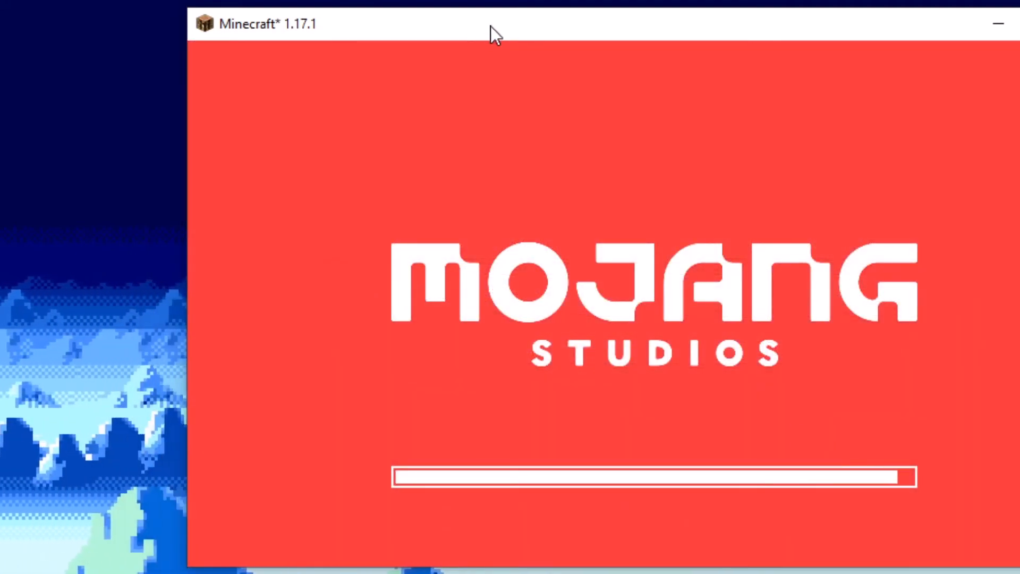
pyautogui.moveTo(489, 27); pyautogui.dragTo(344, 24)
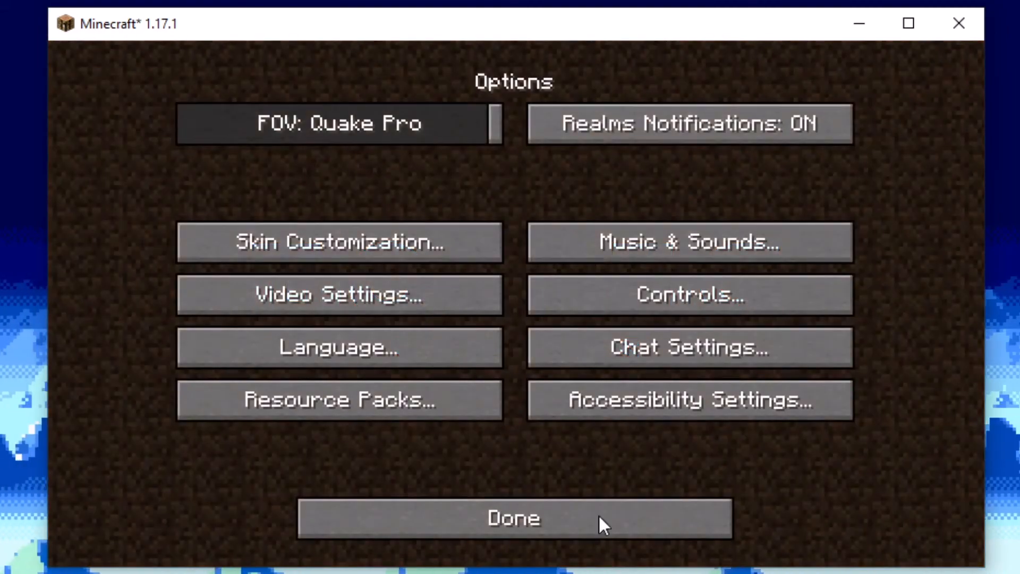
# Leave the options and open the singleplayer world Making the pack
pyautogui.click(598, 517)
pyautogui.click(500, 286)
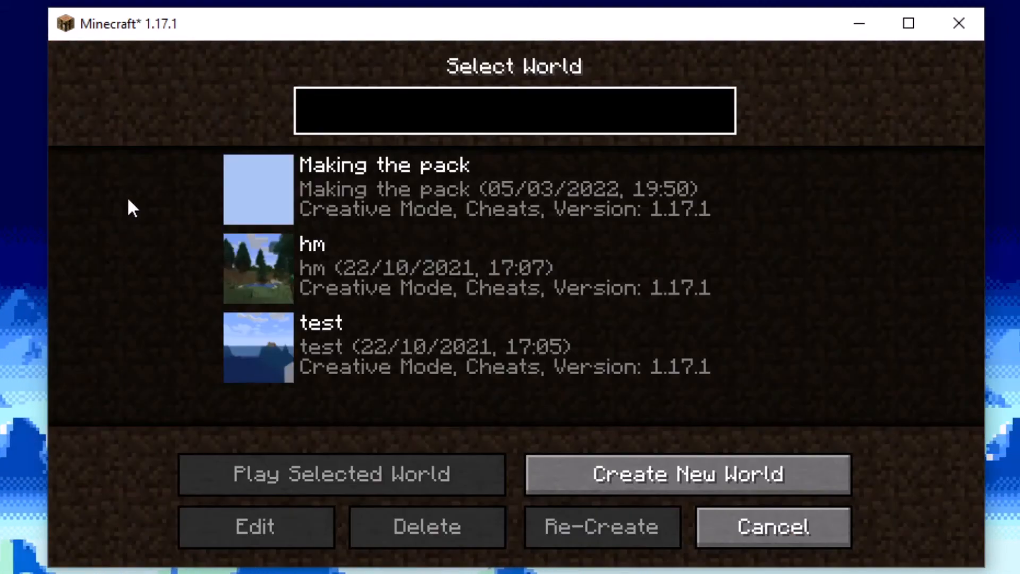
pyautogui.click(256, 187)
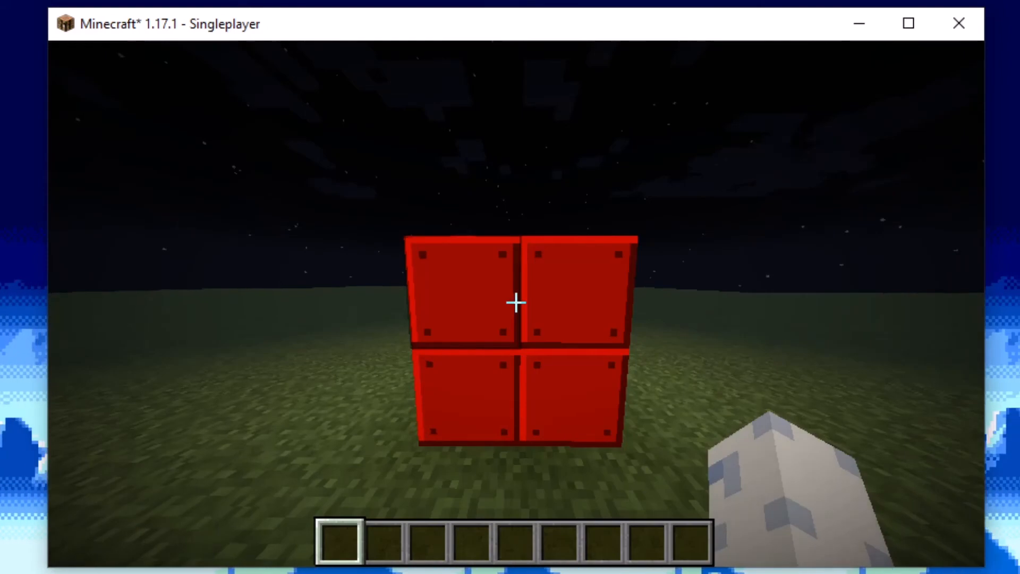
# Walk around the placed rose quartz blocks and examine their custom texture from several sides
pyautogui.press('w')
pyautogui.press('d')
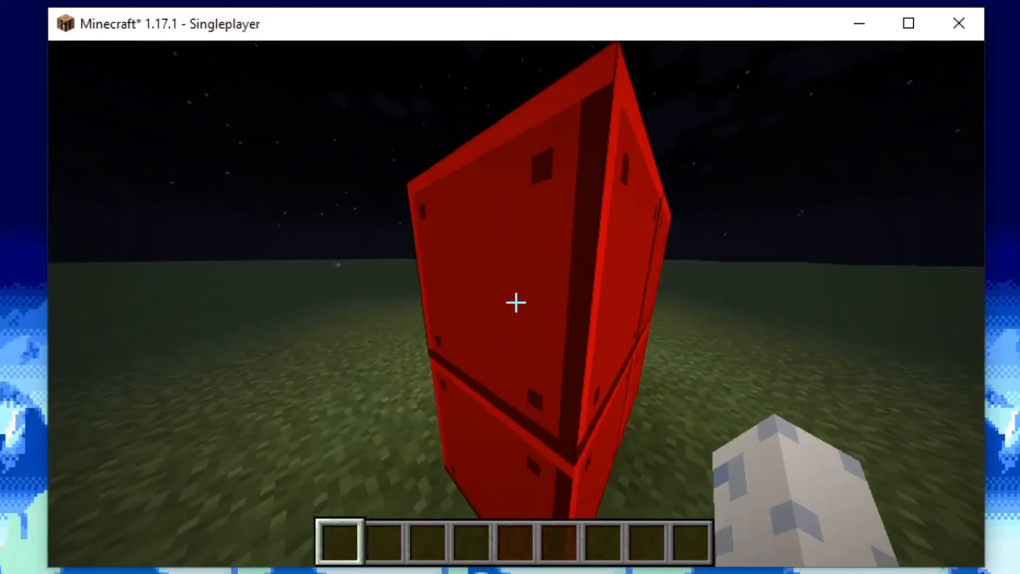
pyautogui.press('a')
pyautogui.press('d')
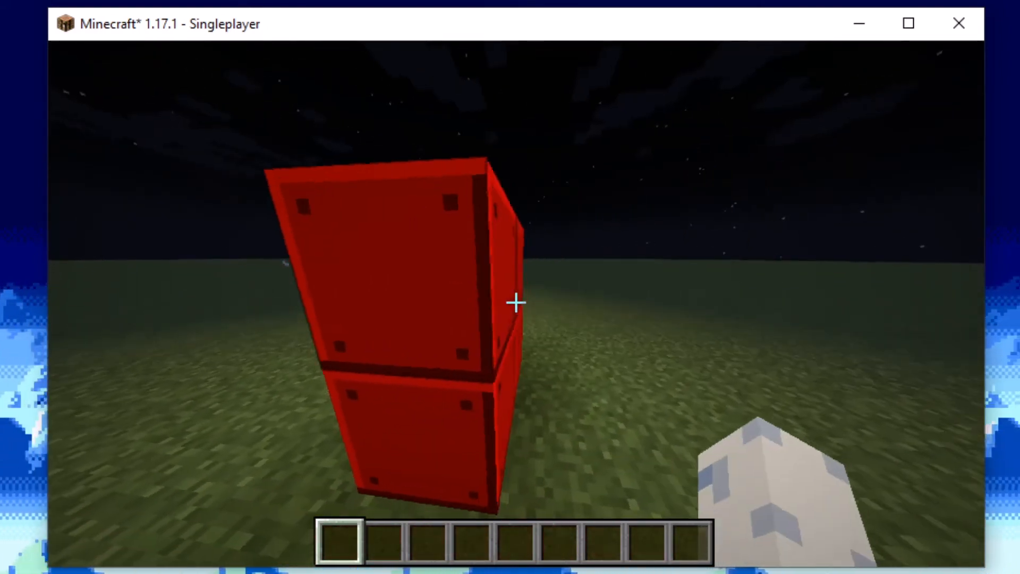
pyautogui.press('a')
pyautogui.press('a')
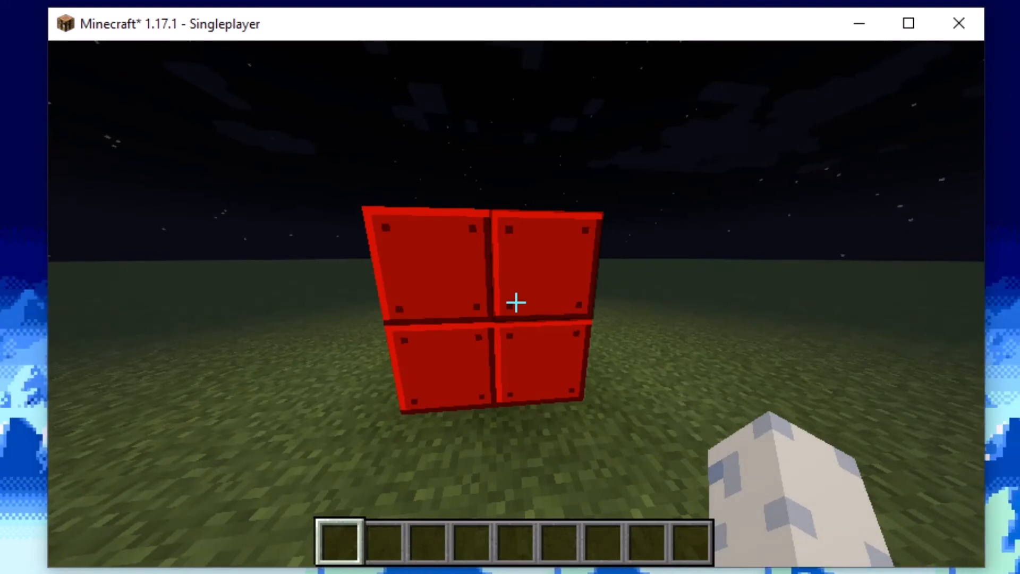
# Put Dried Salt from the Biomes O' Plenty creative inventory into the first hotbar slot
pyautogui.press('e')
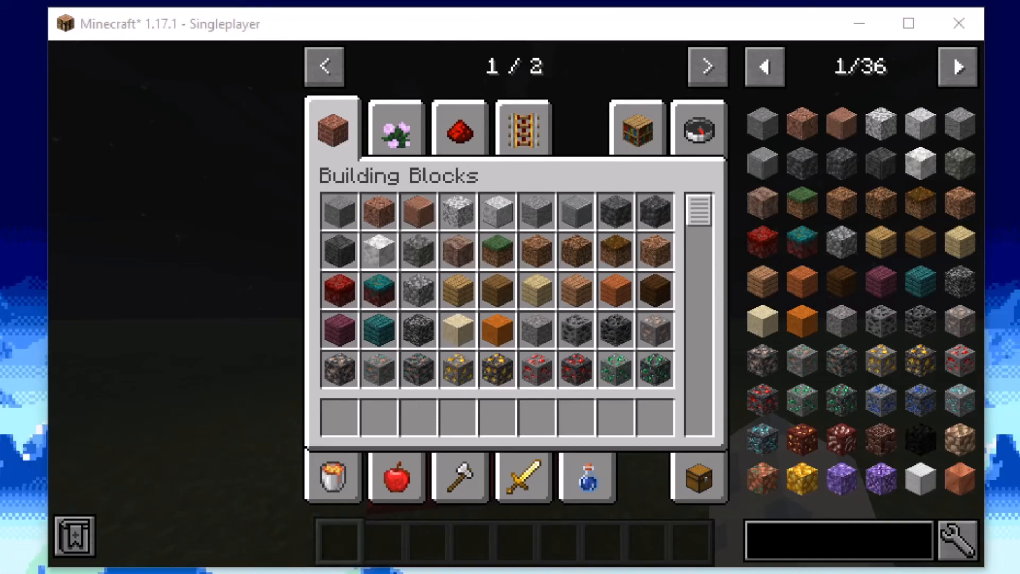
pyautogui.moveTo(1019, 396); pyautogui.dragTo(700, 199)
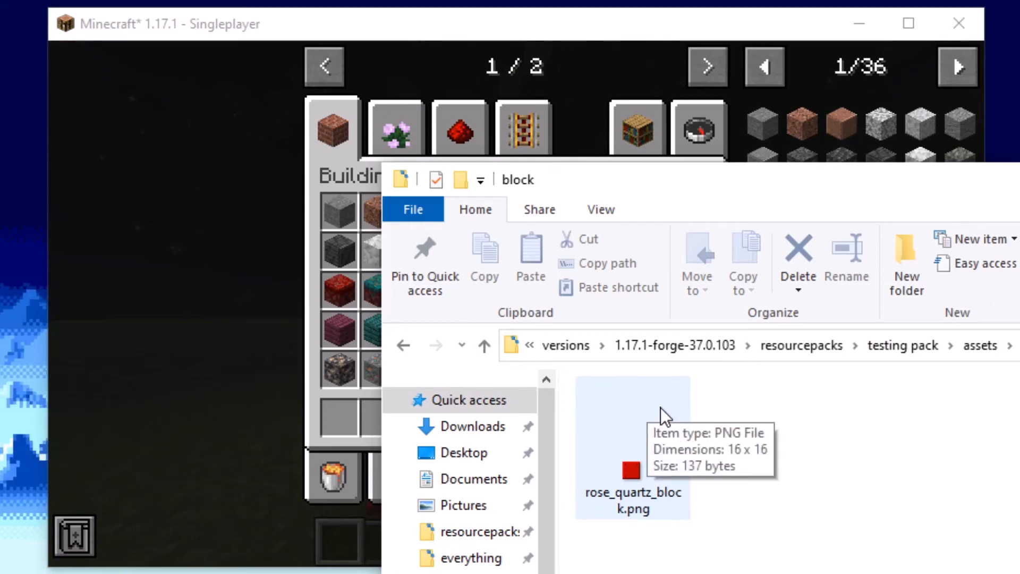
pyautogui.click(325, 208)
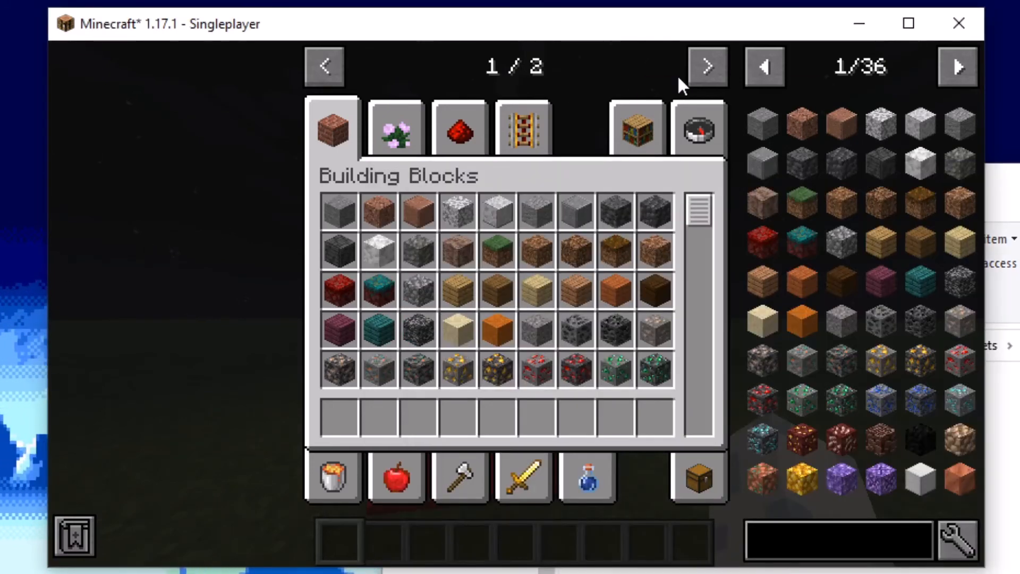
pyautogui.click(708, 66)
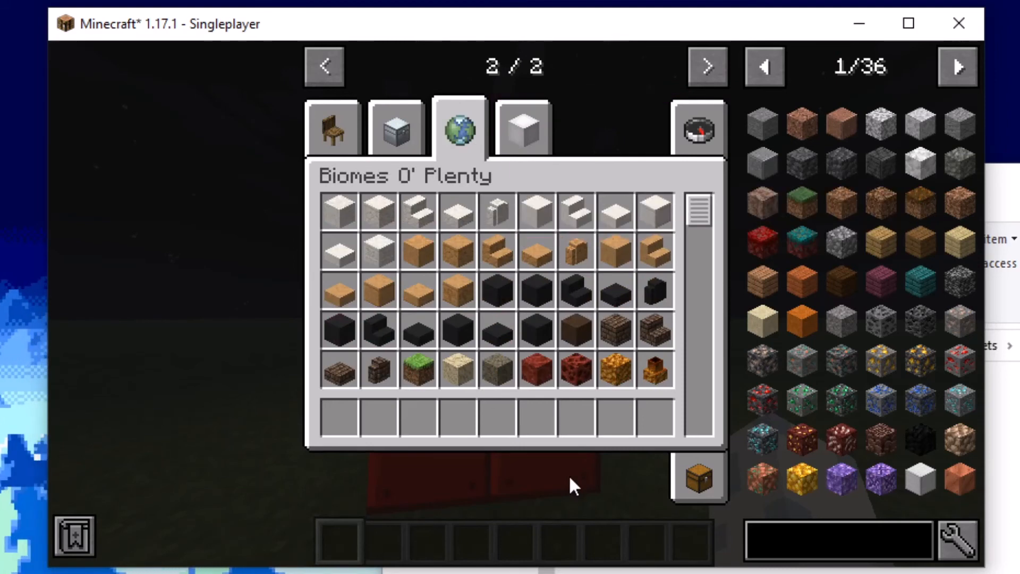
pyautogui.scroll(-1, 553, 457)
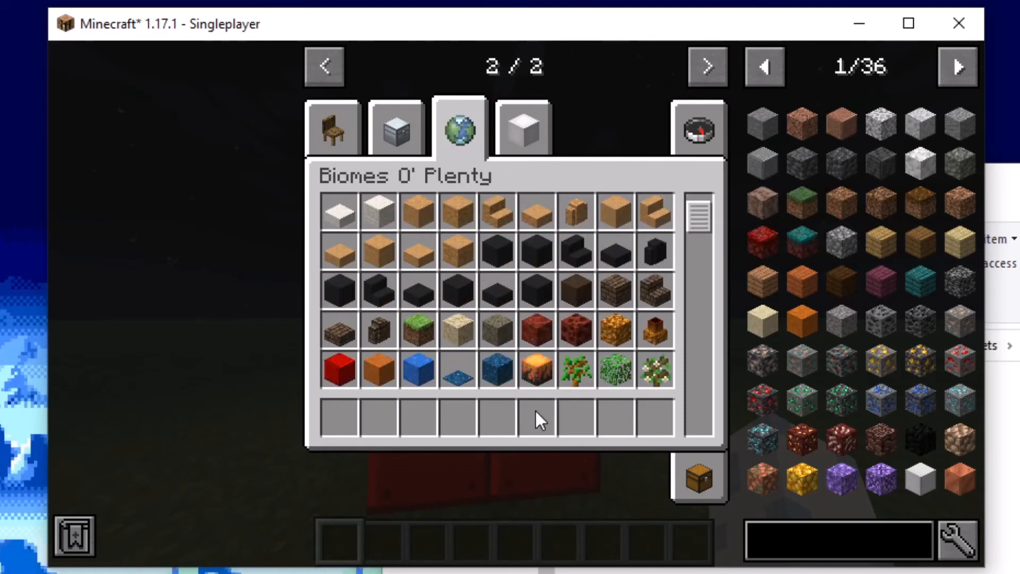
pyautogui.click(495, 330)
pyautogui.click(334, 408)
pyautogui.press('e')
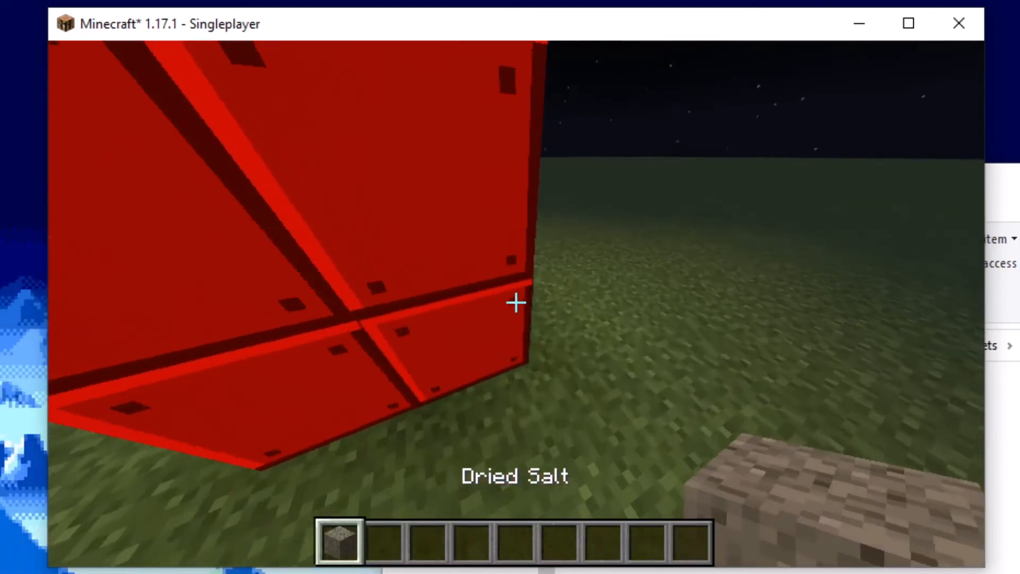
# Place Dried Salt blocks beside the rose quartz blocks to form a wall two blocks wide and two high
pyautogui.rightClick(515, 303)
pyautogui.rightClick(515, 303)
pyautogui.press('s')
pyautogui.press('d')
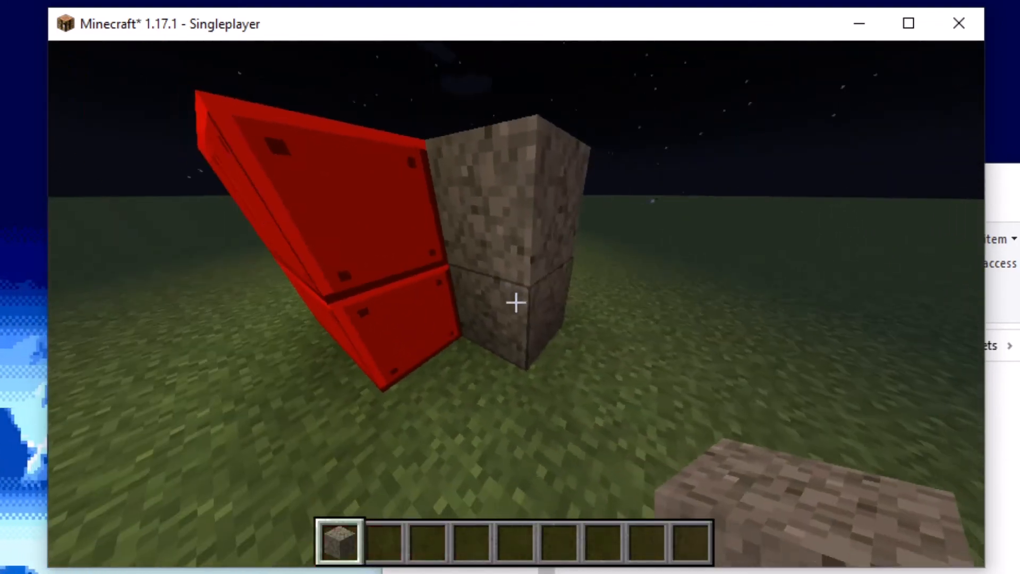
pyautogui.click(516, 302)
pyautogui.press('w')
pyautogui.click(516, 302)
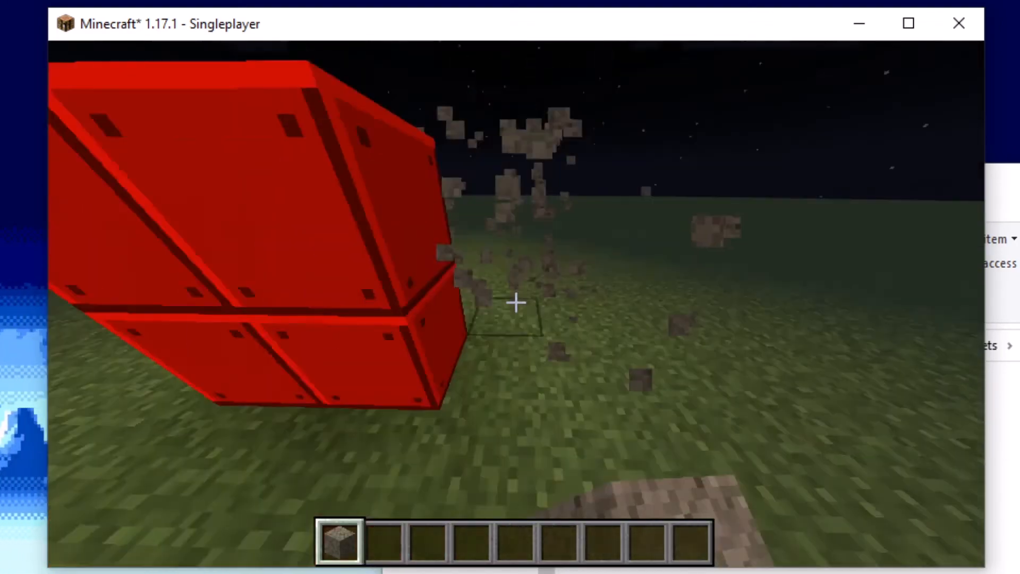
pyautogui.rightClick(516, 303)
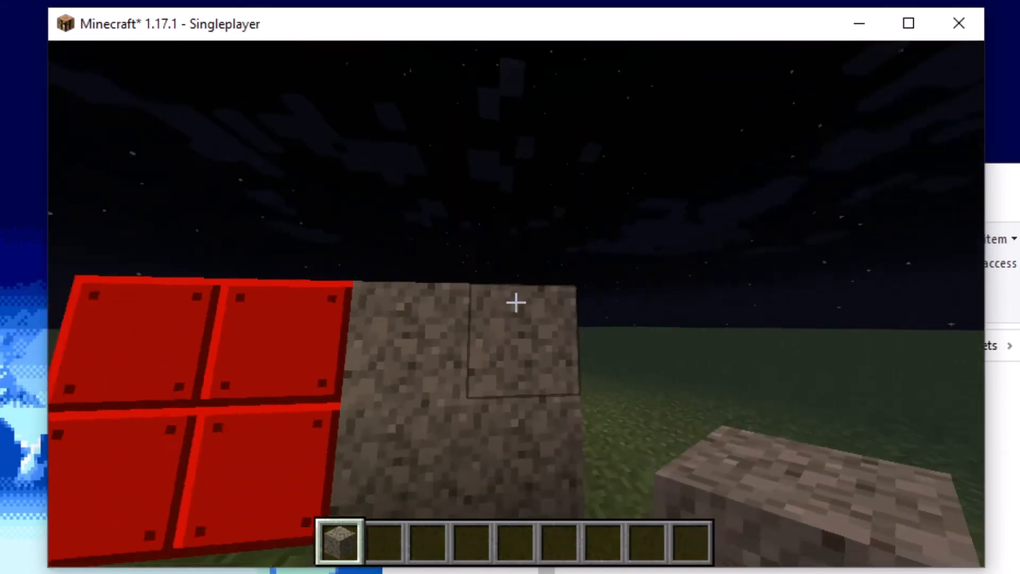
# Switch to File Explorer and paste the brick wall texture image into the testing pack's block folder
pyautogui.press('e')
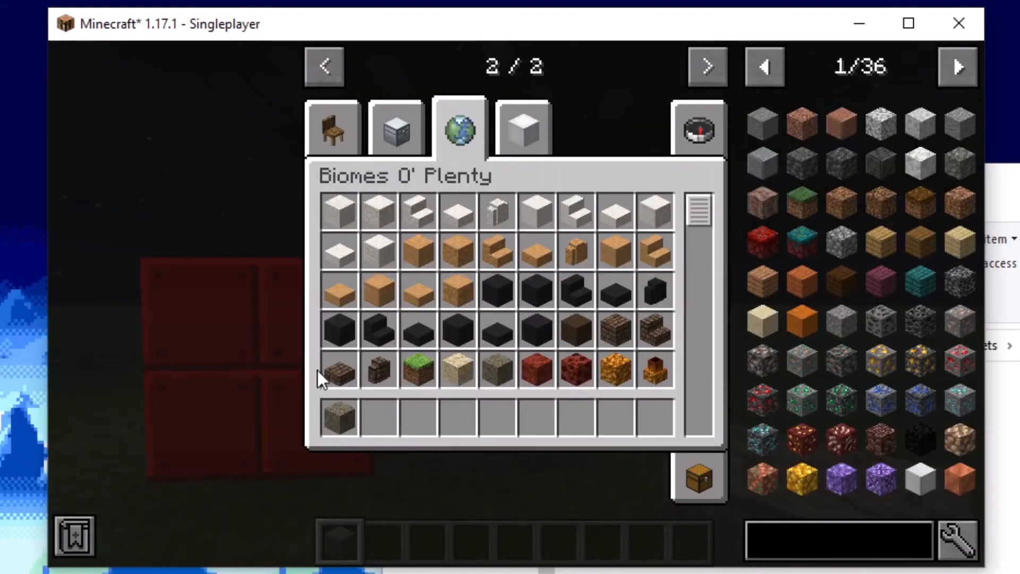
pyautogui.hotkey('alt', 'Tab')
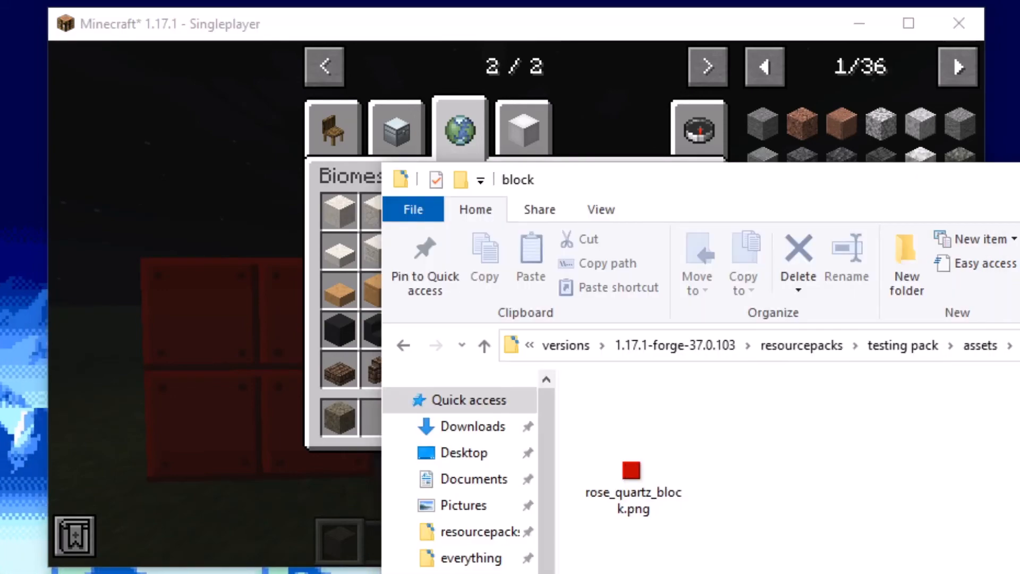
pyautogui.moveTo(691, 180); pyautogui.dragTo(744, 449)
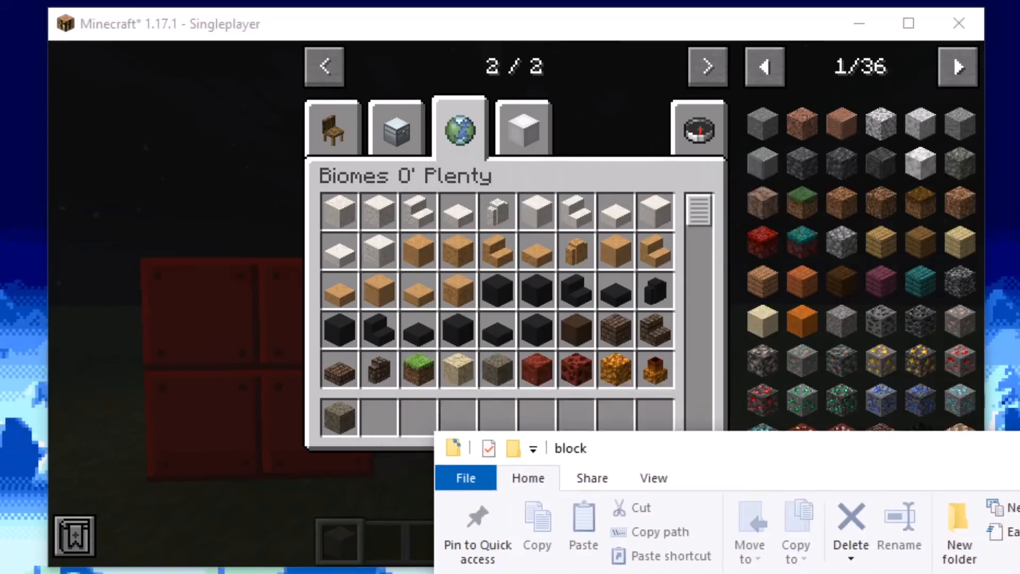
pyautogui.hotkey('alt', 'Tab')
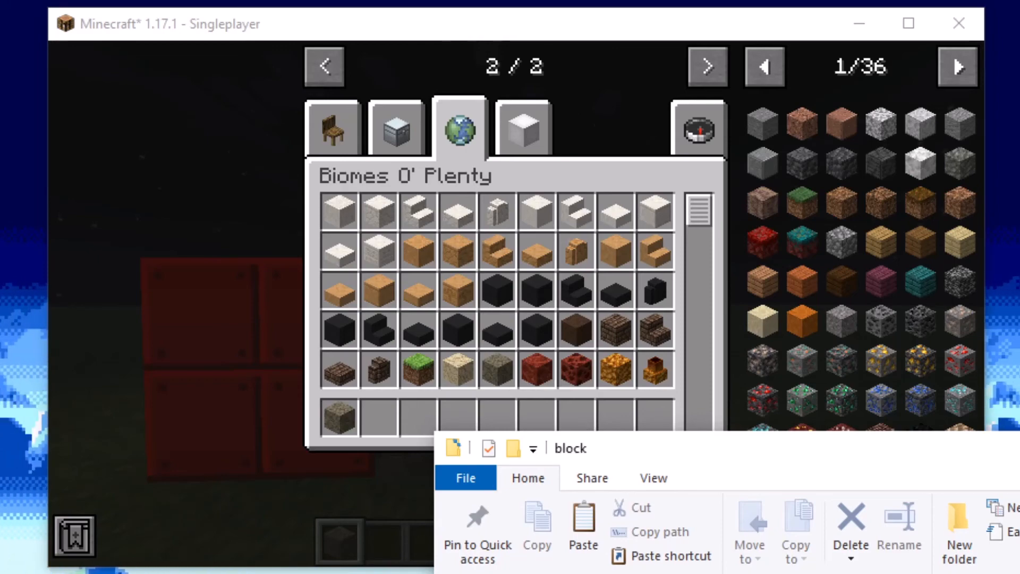
pyautogui.hotkey('ctrl', 'v')
pyautogui.moveTo(811, 448); pyautogui.dragTo(645, 124)
# Rename the pasted brick wall image as dried_salt.png
pyautogui.rightClick(629, 384)
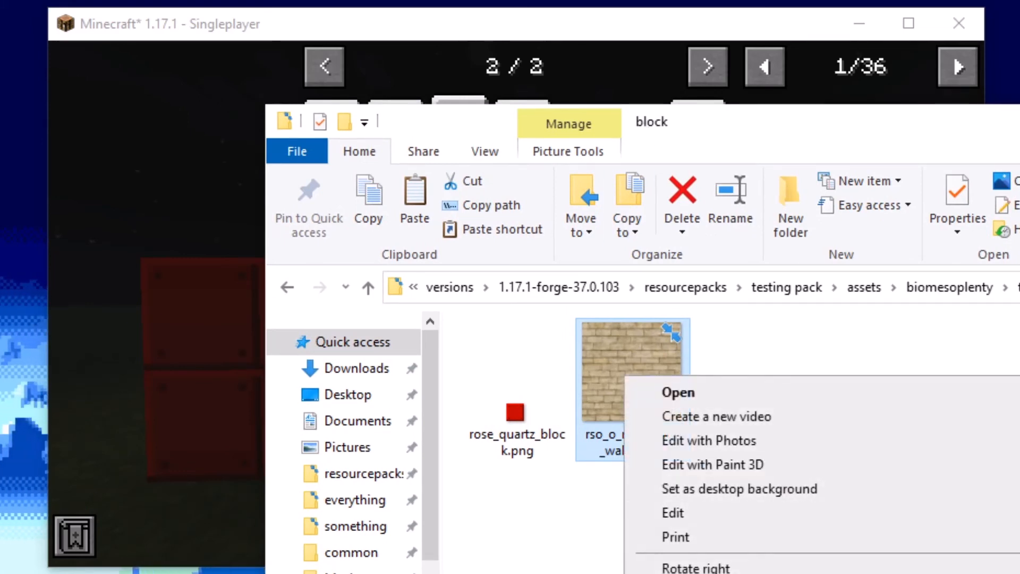
pyautogui.write('m')
pyautogui.write('dried_salt.png')
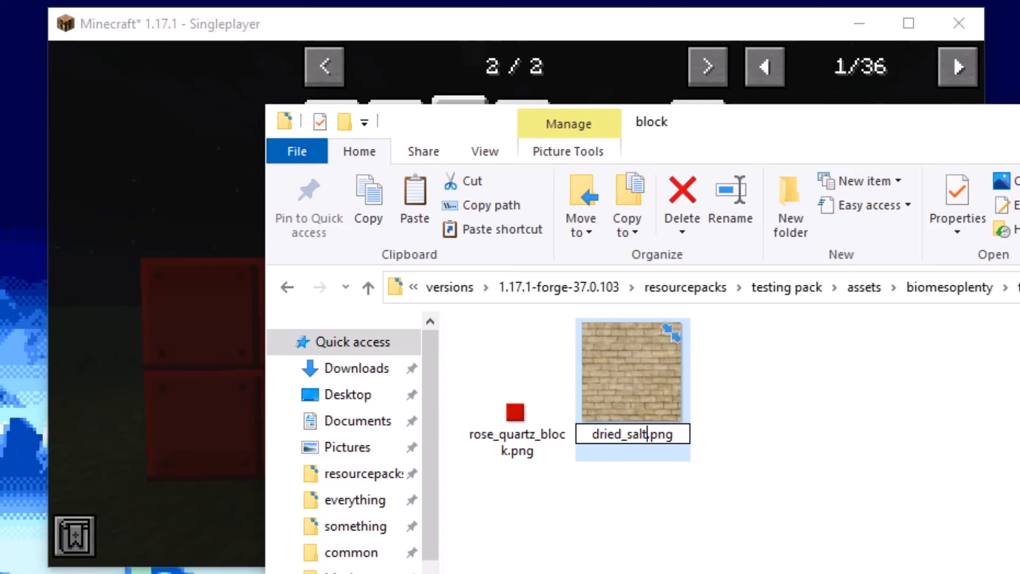
pyautogui.click(961, 528)
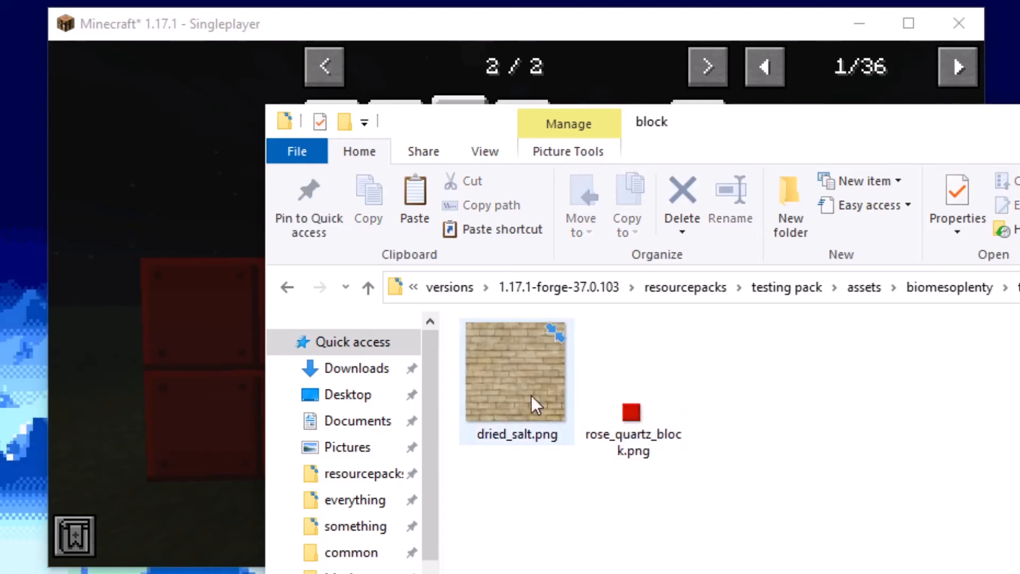
# Switch back to Minecraft, close the inventory and bring up the game menu
pyautogui.click(219, 324)
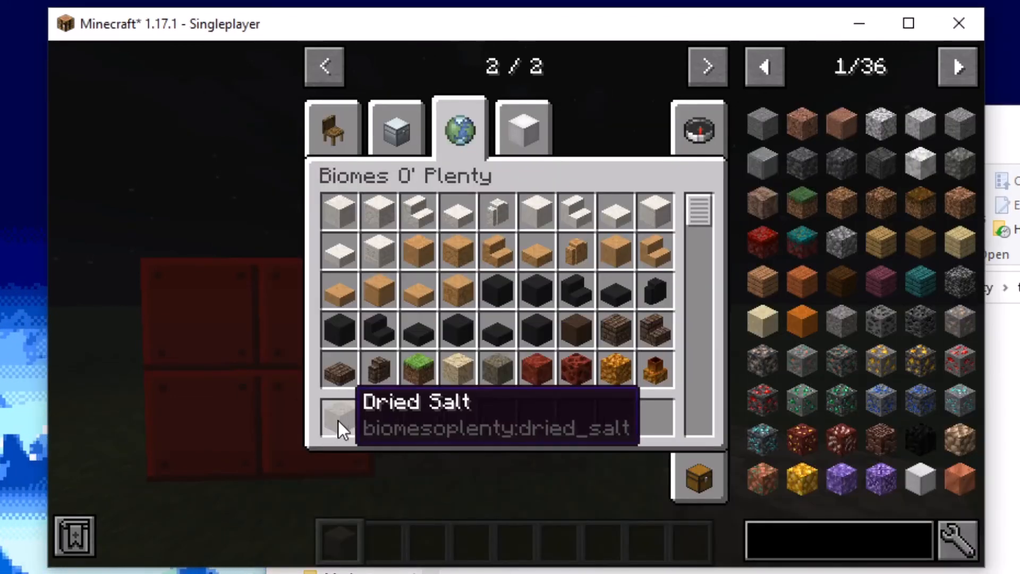
pyautogui.press('e')
pyautogui.press('Escape')
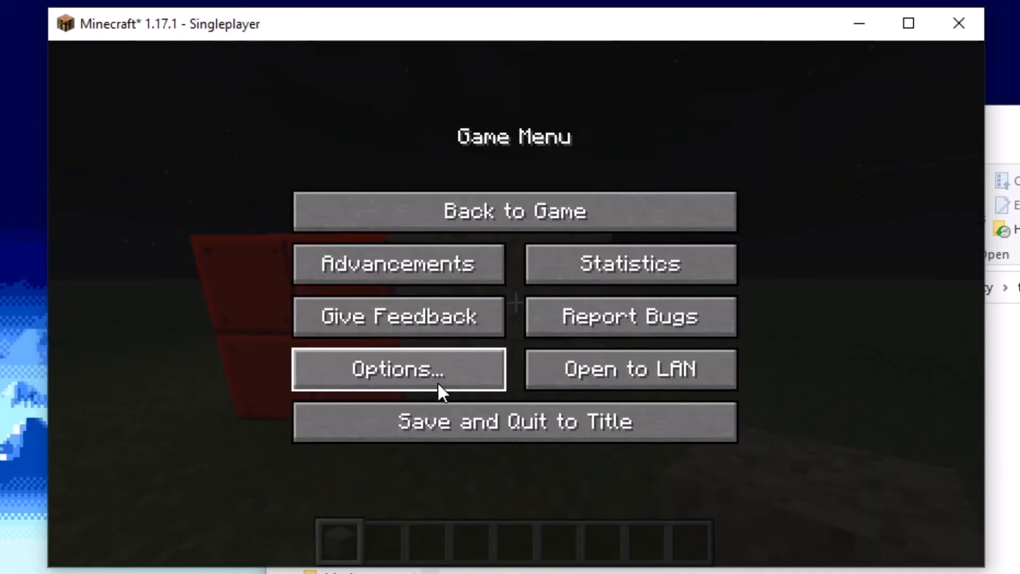